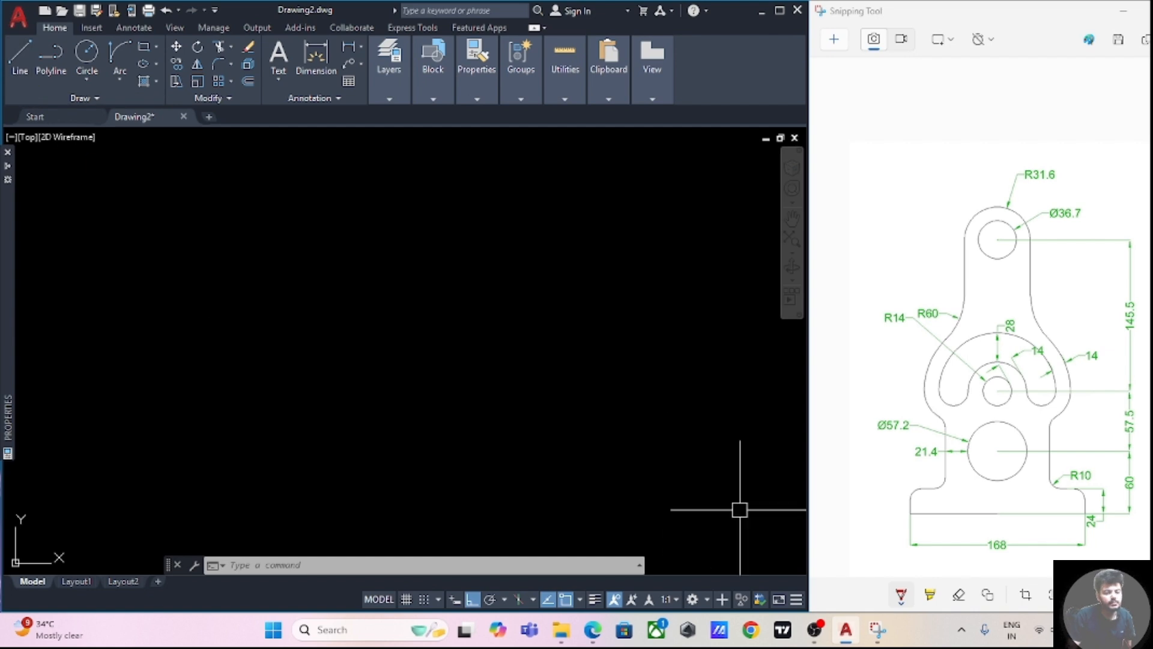
# - Draw a horizontal base line 168 units long in the lower part of the drawing area
pyautogui.click(13, 67)
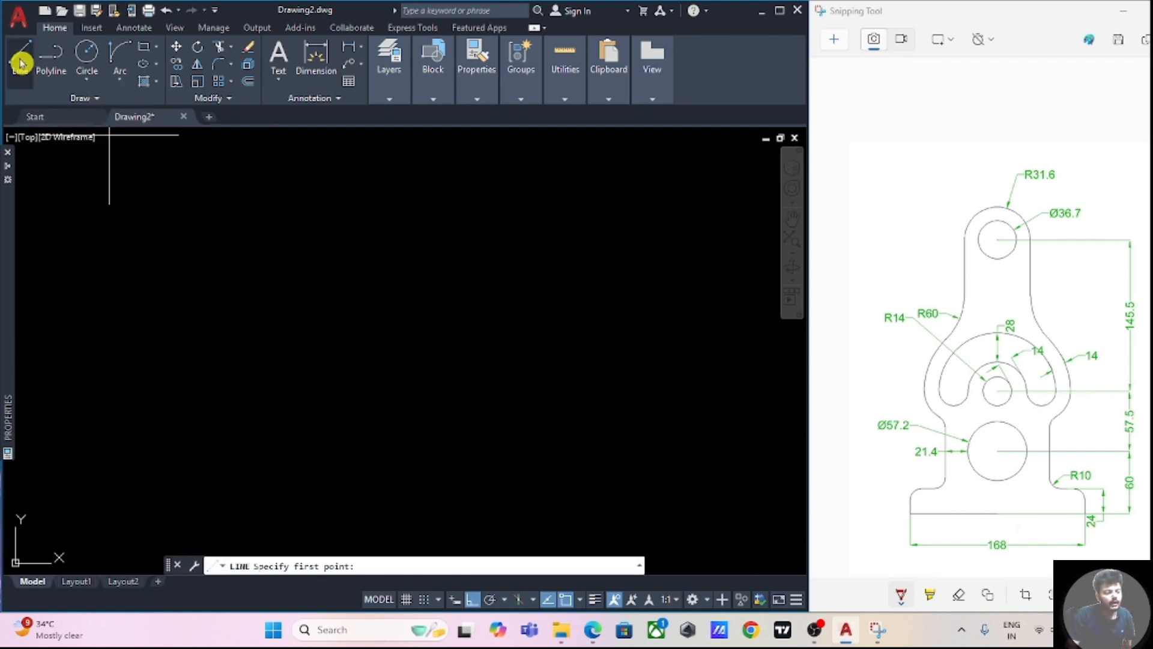
pyautogui.click(231, 482)
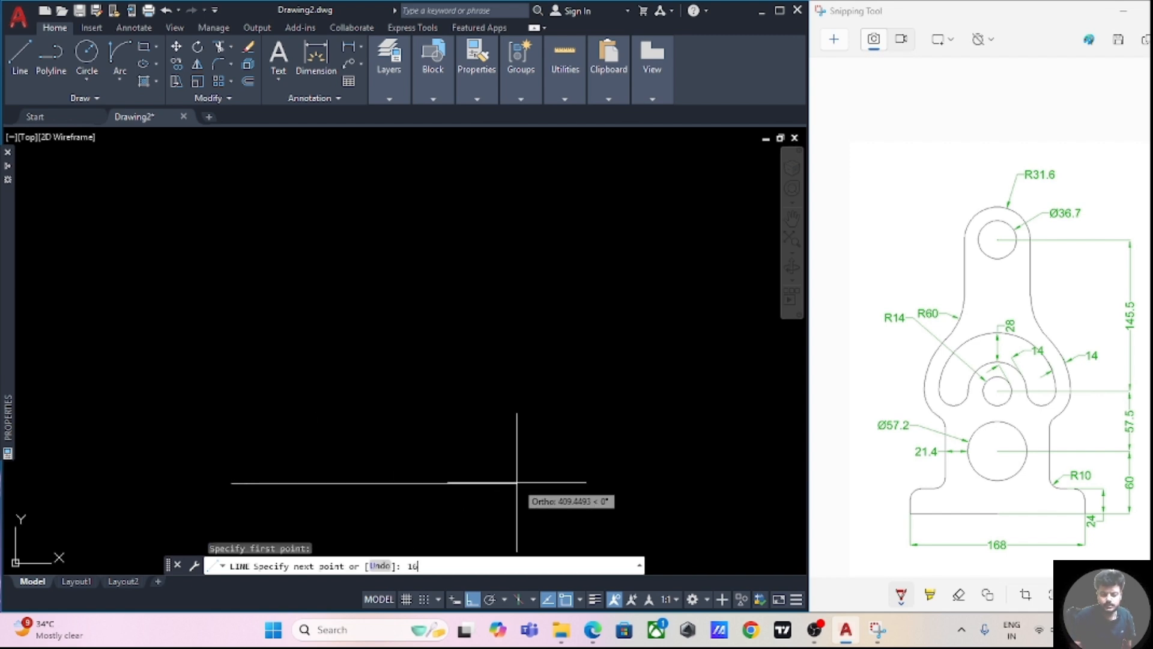
pyautogui.press('Return')
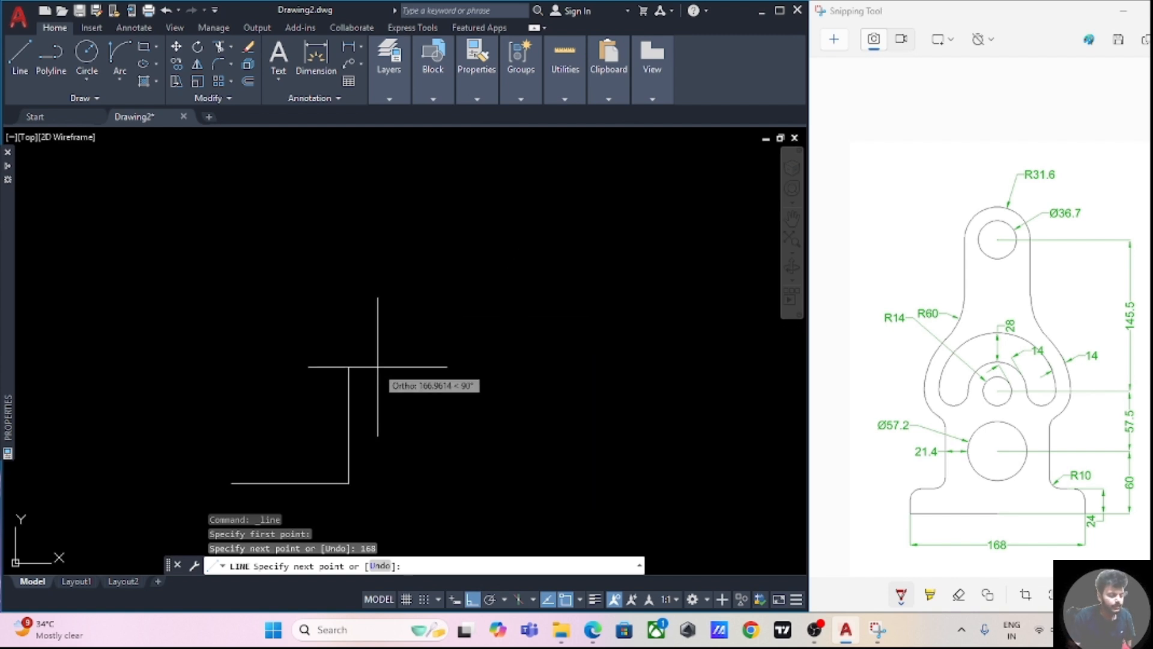
pyautogui.press('Escape')
pyautogui.moveTo(378, 394); pyautogui.dragTo(513, 354, button='middle')
pyautogui.scroll(4, 496, 370)
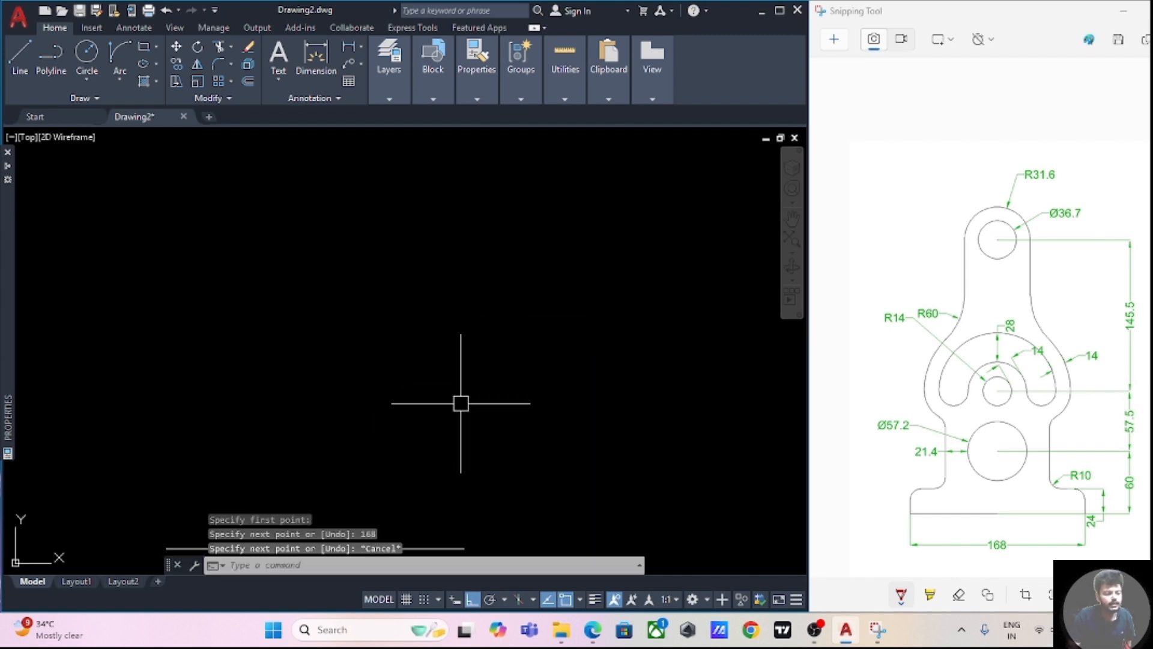
pyautogui.scroll(-2, 460, 430)
pyautogui.moveTo(464, 431); pyautogui.dragTo(520, 376, button='middle')
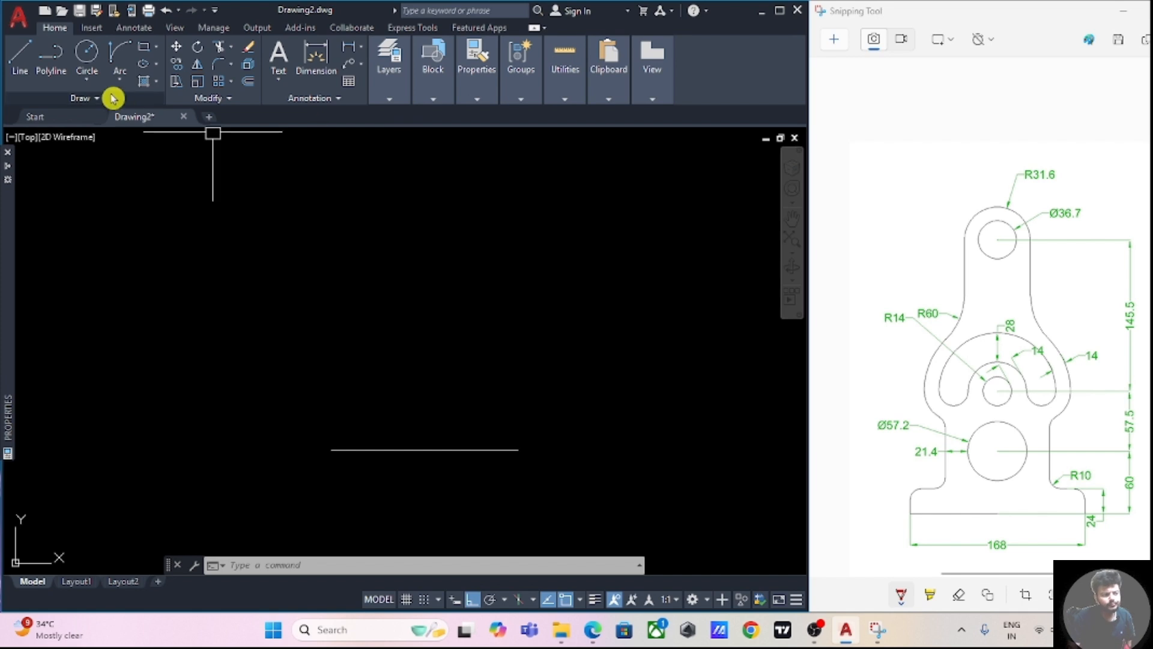
# - Draw a vertical line 60 units upward from the midpoint of the base line
pyautogui.click(22, 53)
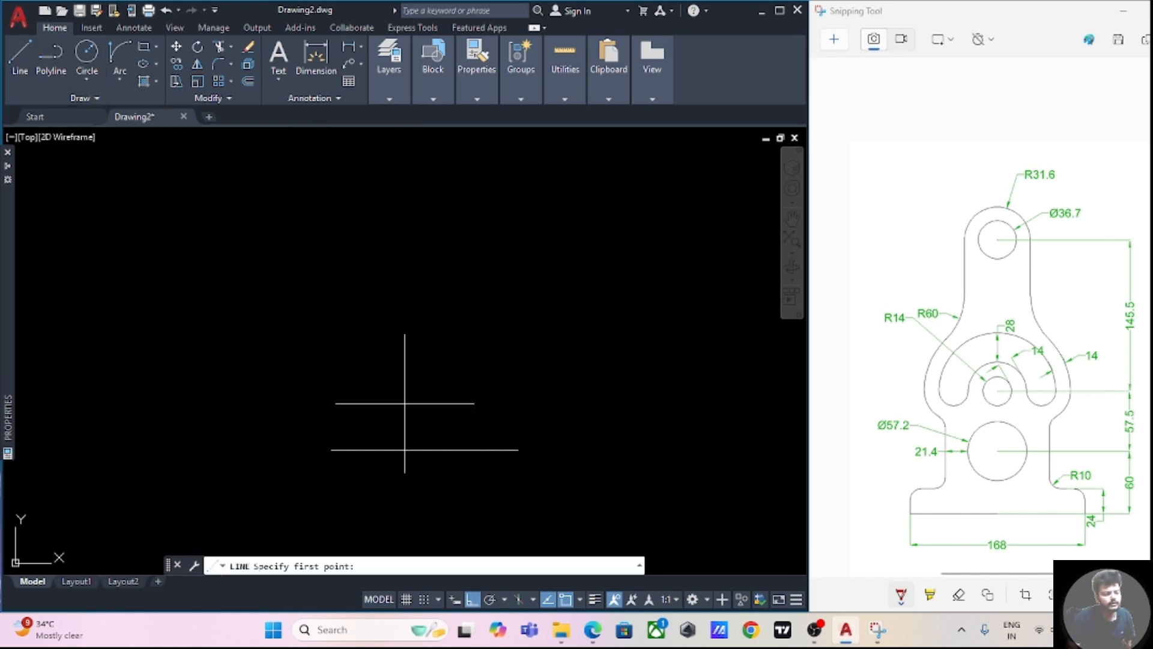
pyautogui.click(426, 449)
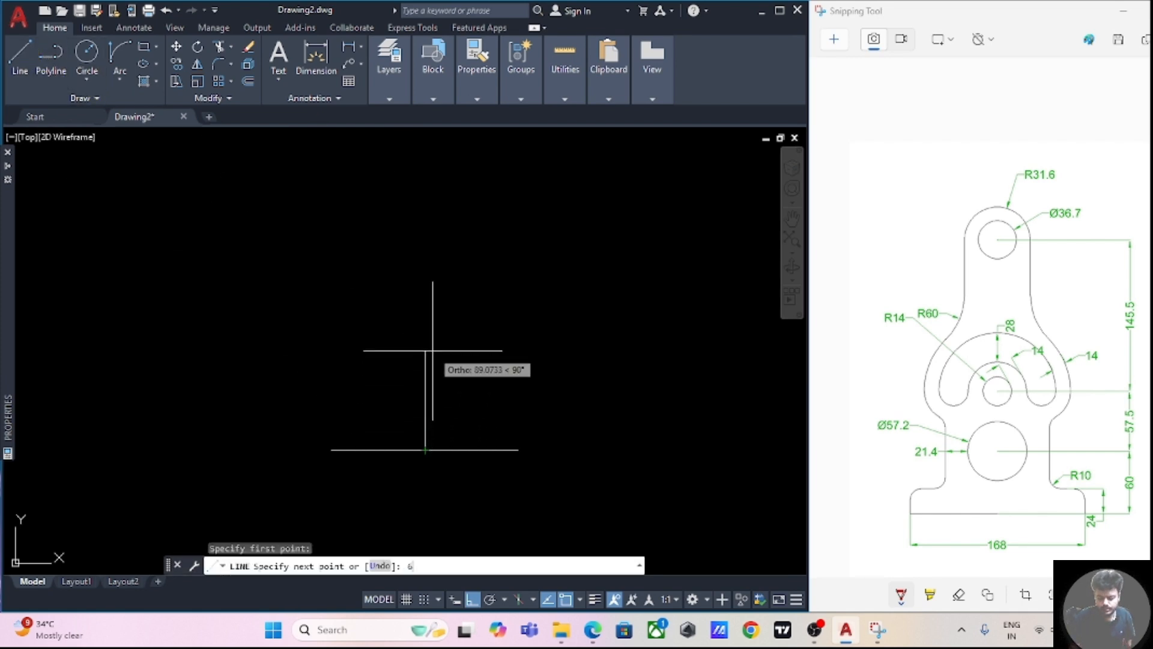
pyautogui.write('60')
pyautogui.press('Return')
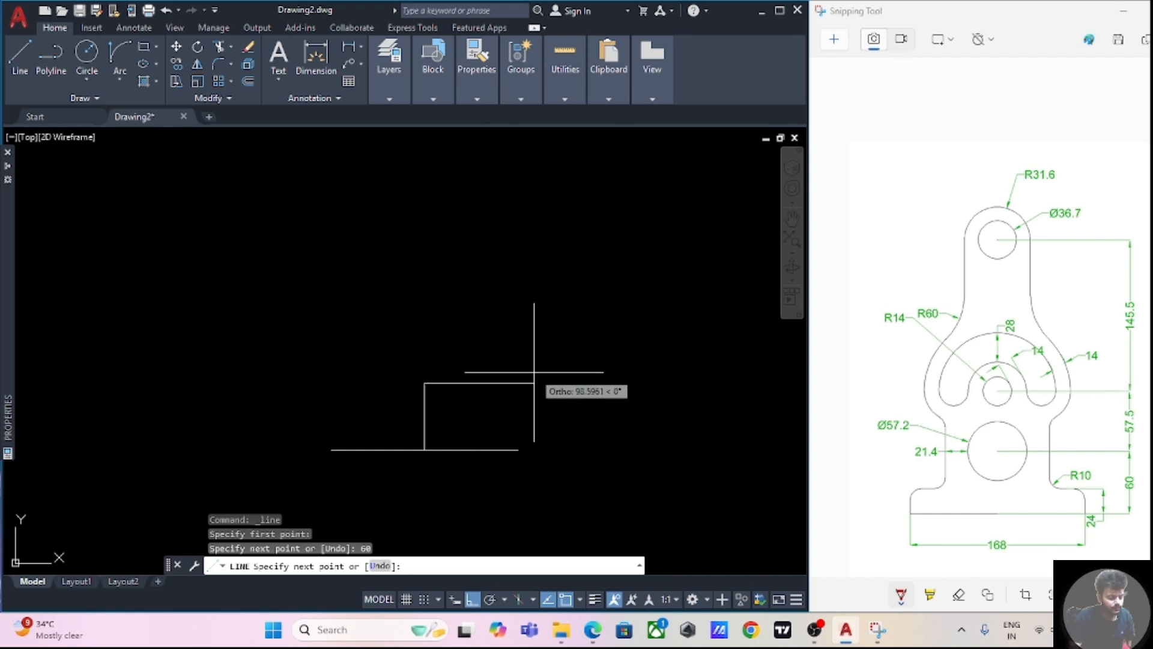
pyautogui.press('Escape')
# - Draw a circle of diameter 57.2 centred on the upper end of the vertical line
pyautogui.click(87, 53)
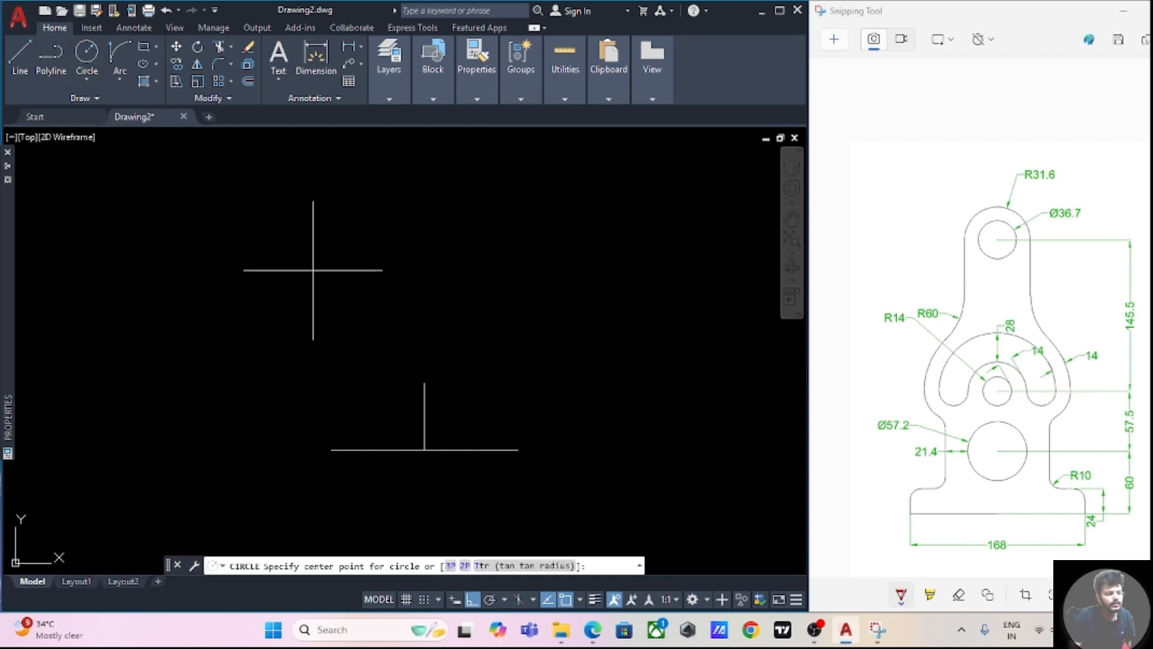
pyautogui.click(425, 383)
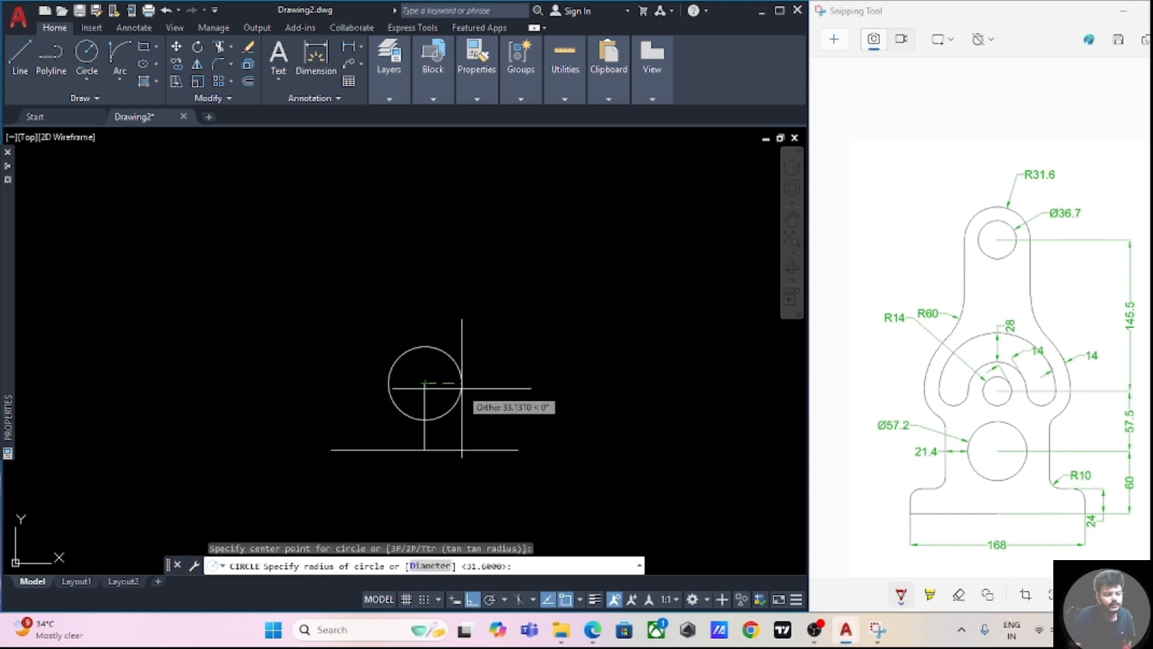
pyautogui.write('d')
pyautogui.press('Return')
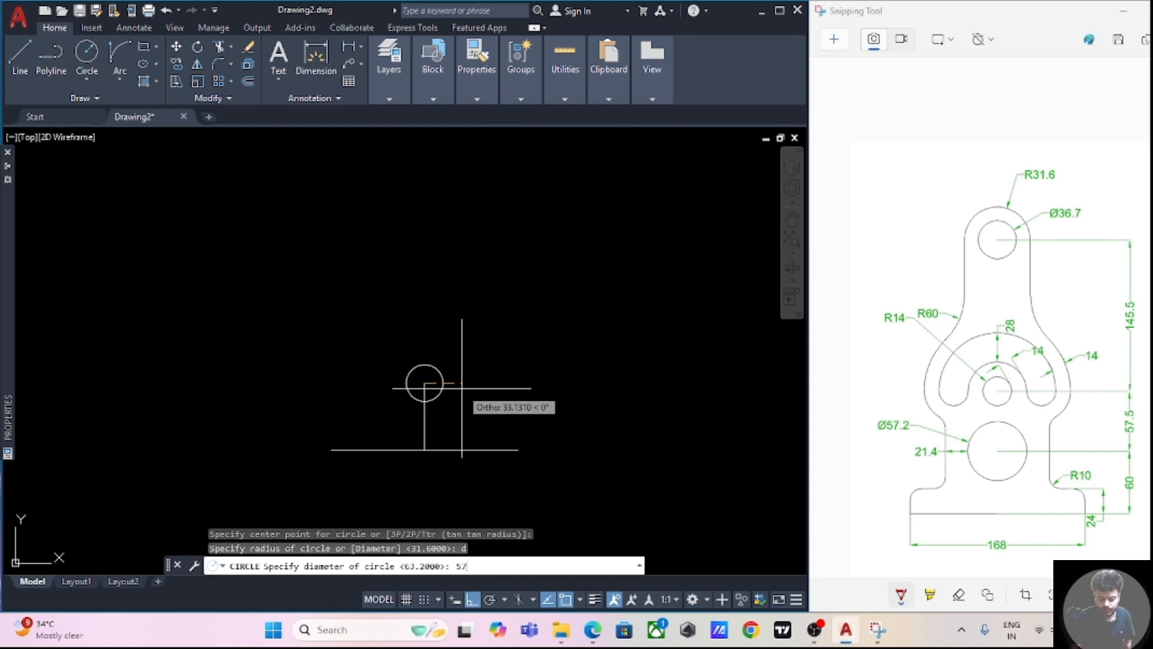
pyautogui.press('Return')
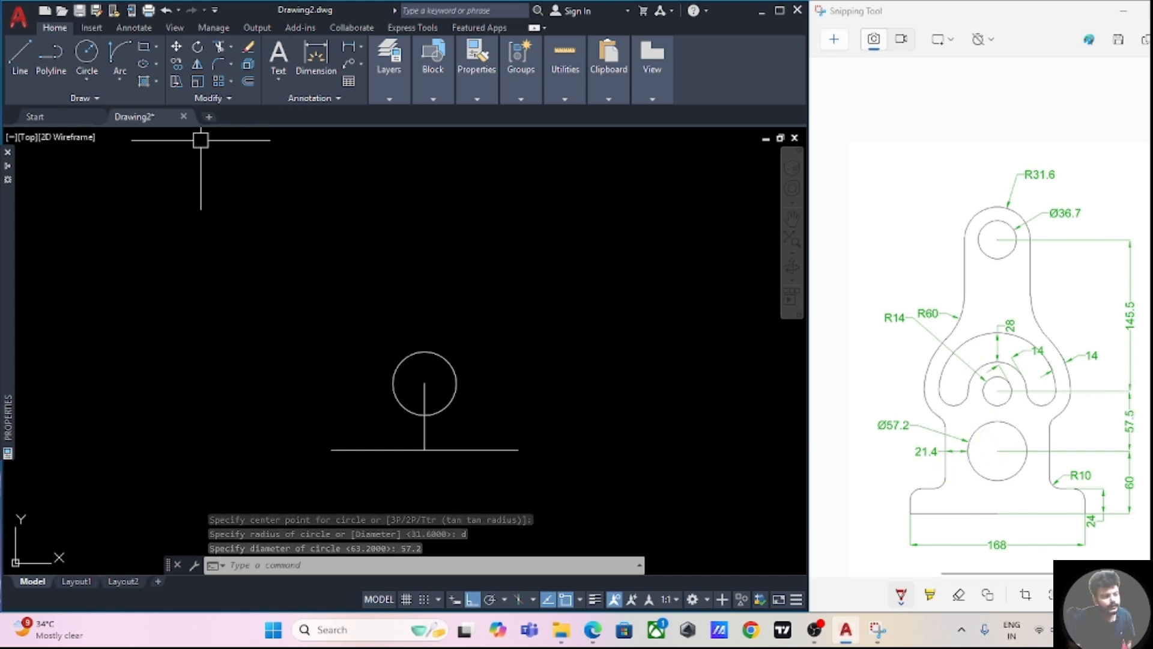
pyautogui.click(80, 54)
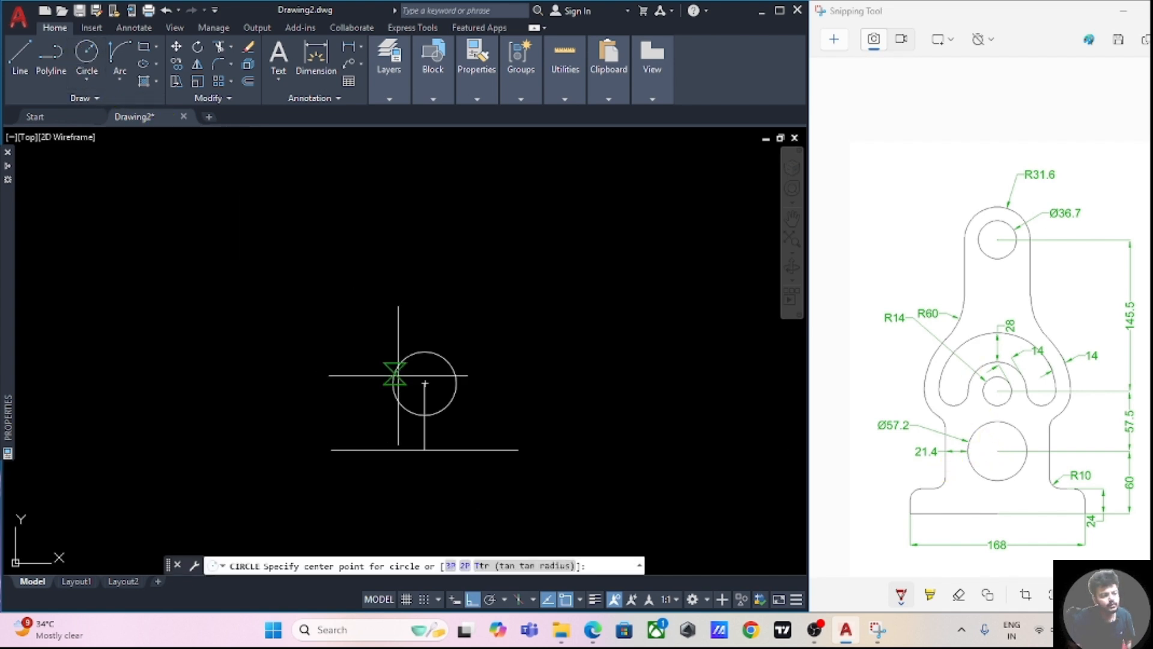
pyautogui.click(425, 383)
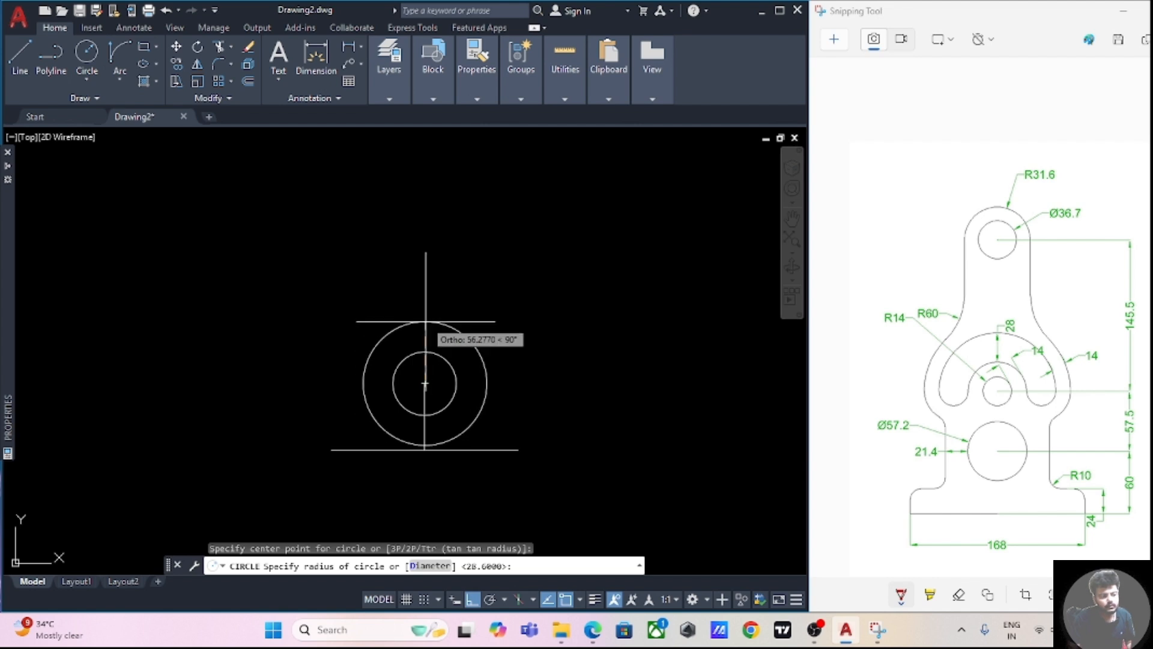
pyautogui.press('Escape')
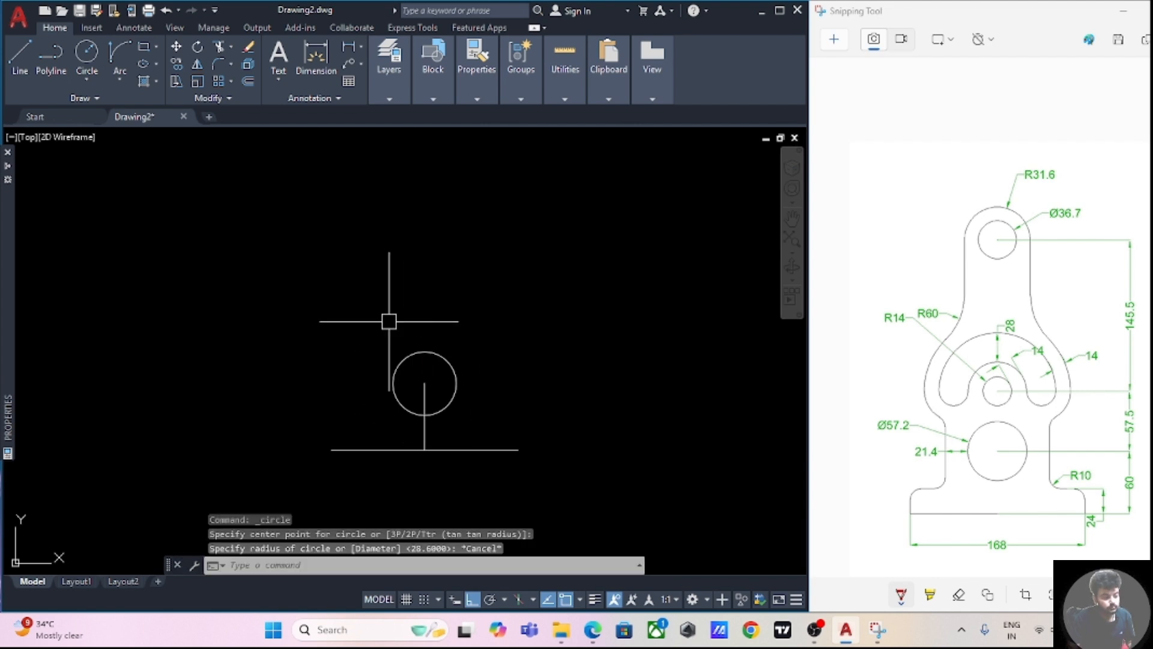
# - Draw a vertical line 57.5 units upward from the centre of the 57.2 diameter circle
pyautogui.click(19, 56)
pyautogui.click(425, 383)
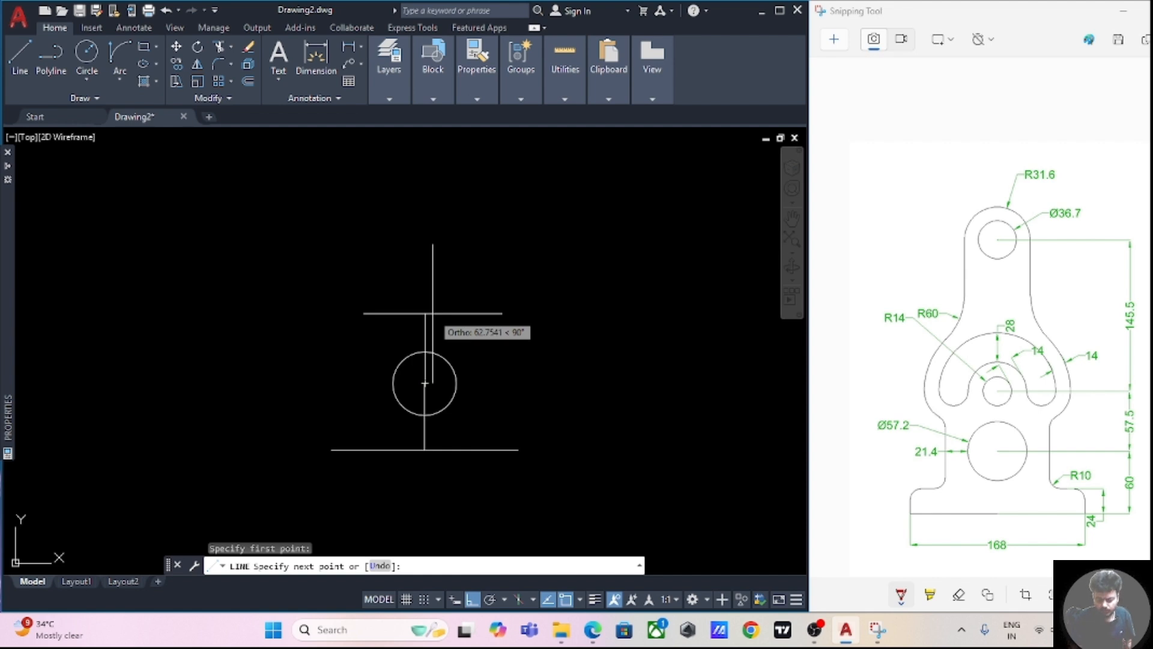
pyautogui.write('57.5')
pyautogui.press('Return')
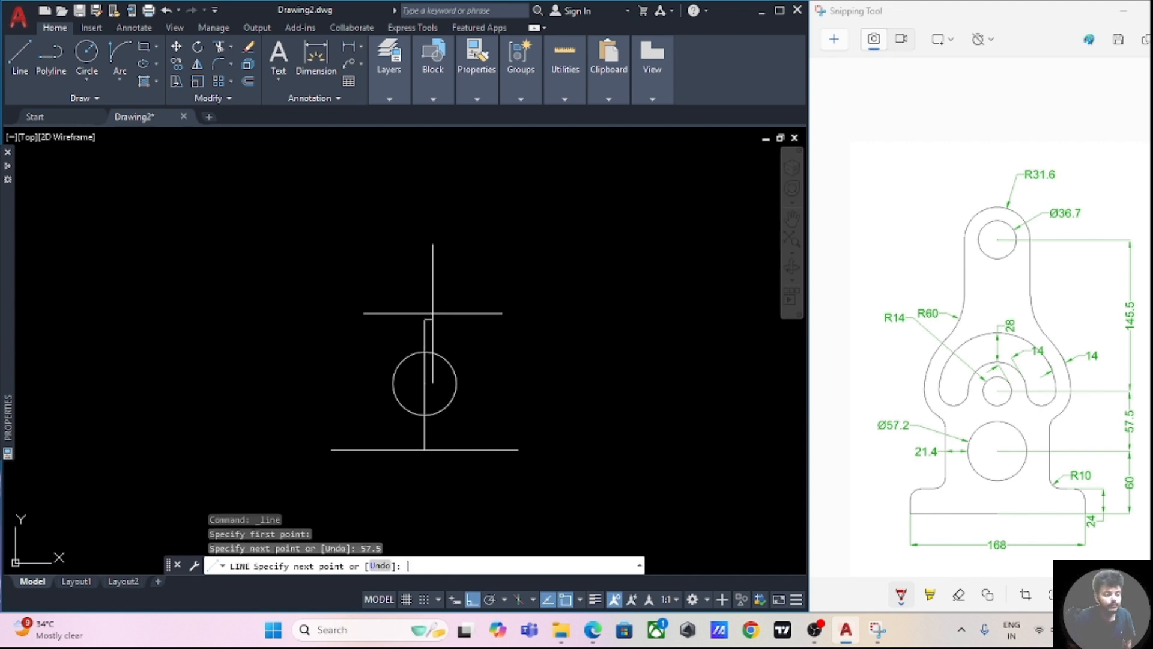
pyautogui.press('Escape')
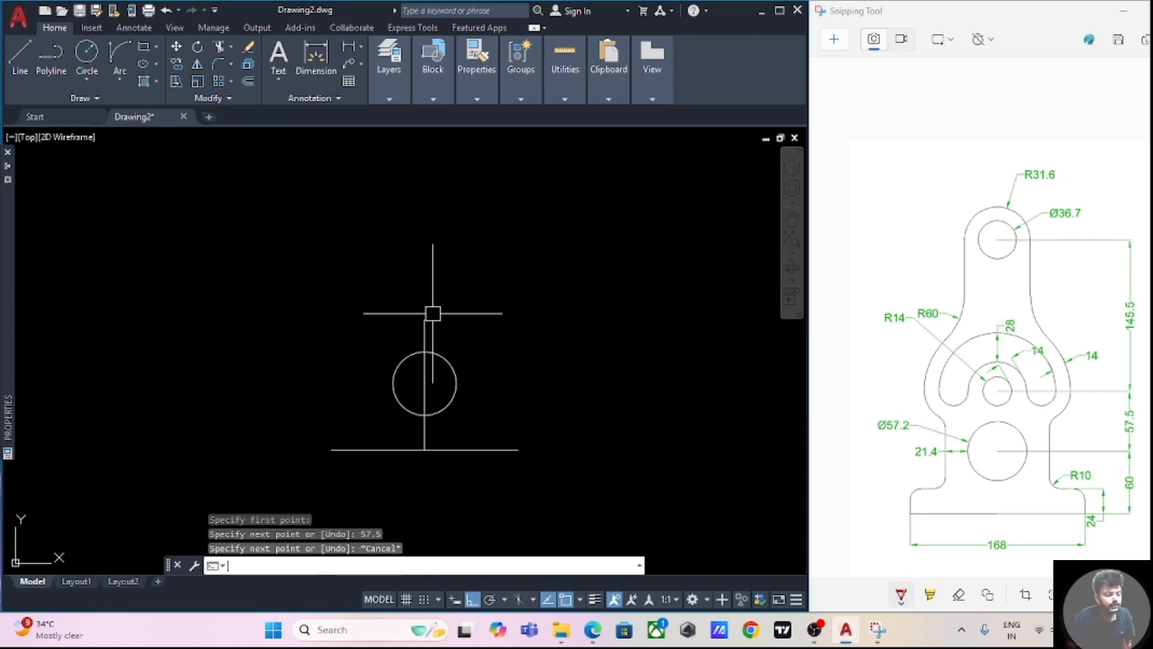
# - Draw a circle of radius 14 centred on the upper end of the 57.5 line
pyautogui.click(87, 52)
pyautogui.click(425, 320)
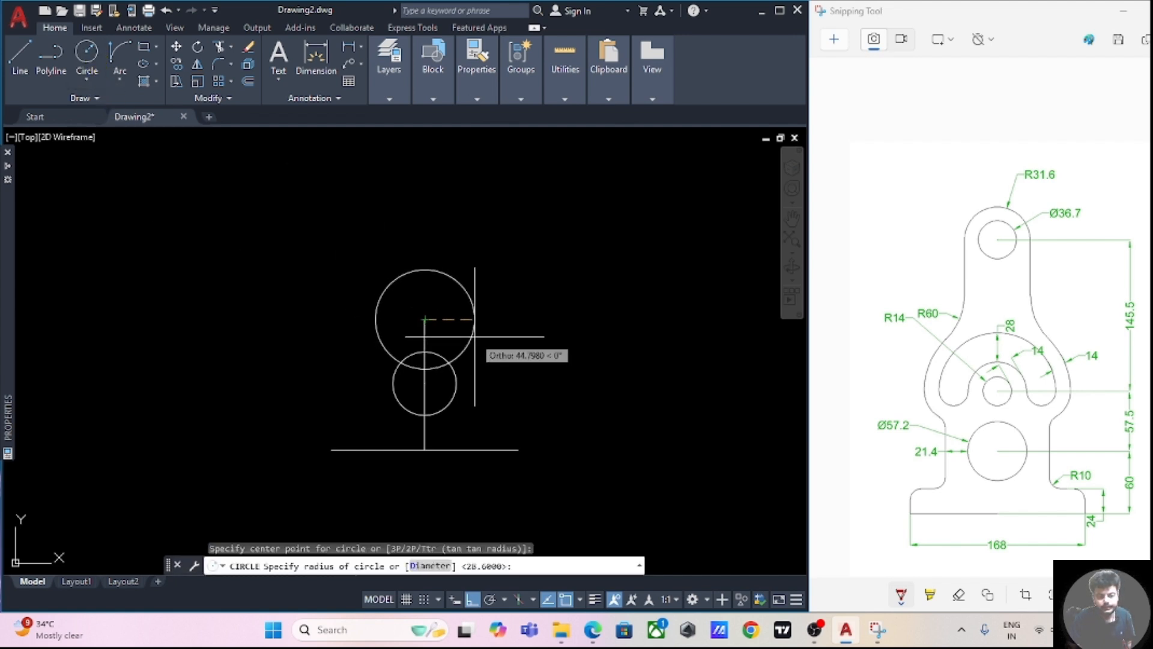
pyautogui.write('14')
pyautogui.press('Return')
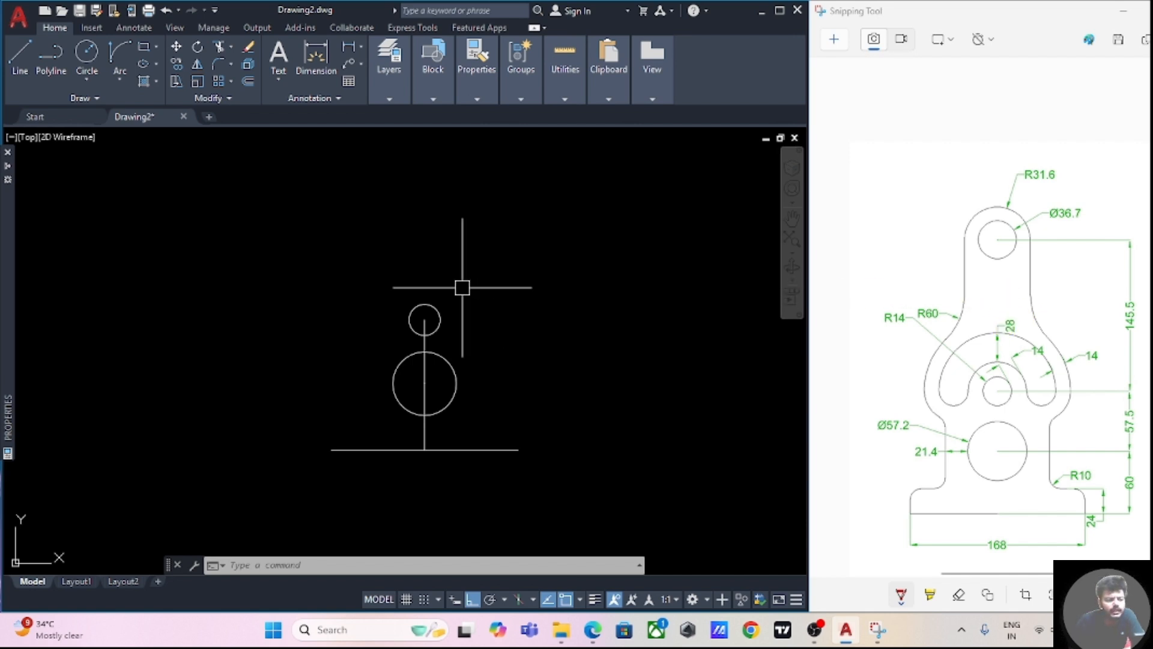
# - Offset the radius 14 circle outward by 14 to make a concentric circle around it
pyautogui.scroll(2, 461, 289)
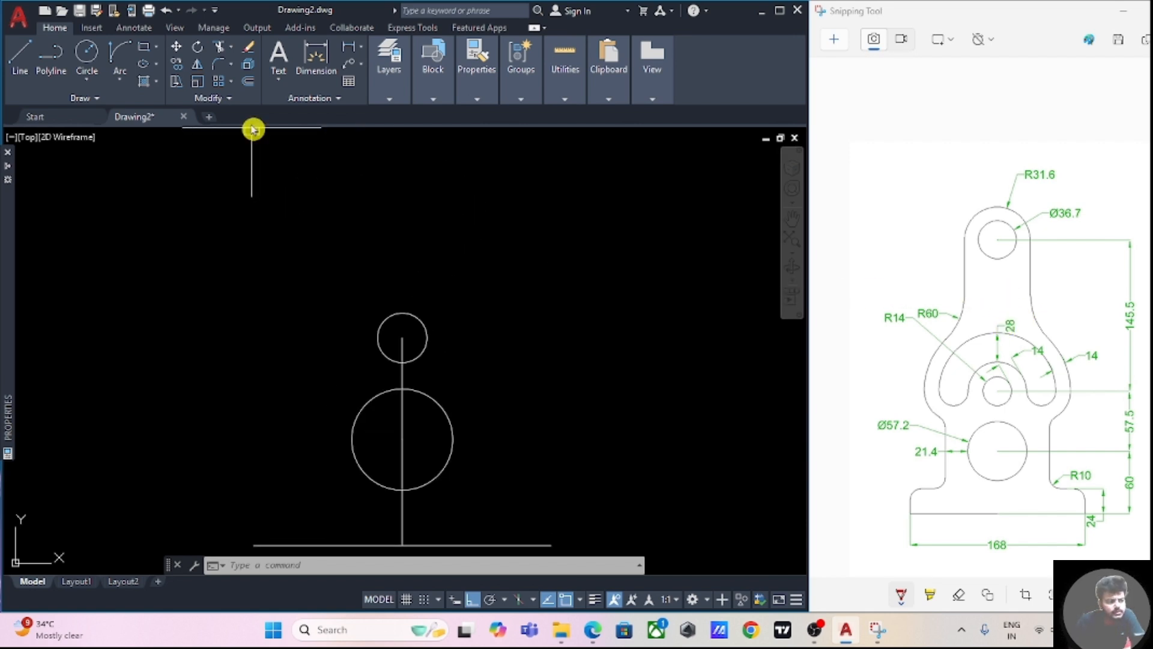
pyautogui.write('c')
pyautogui.press('Return')
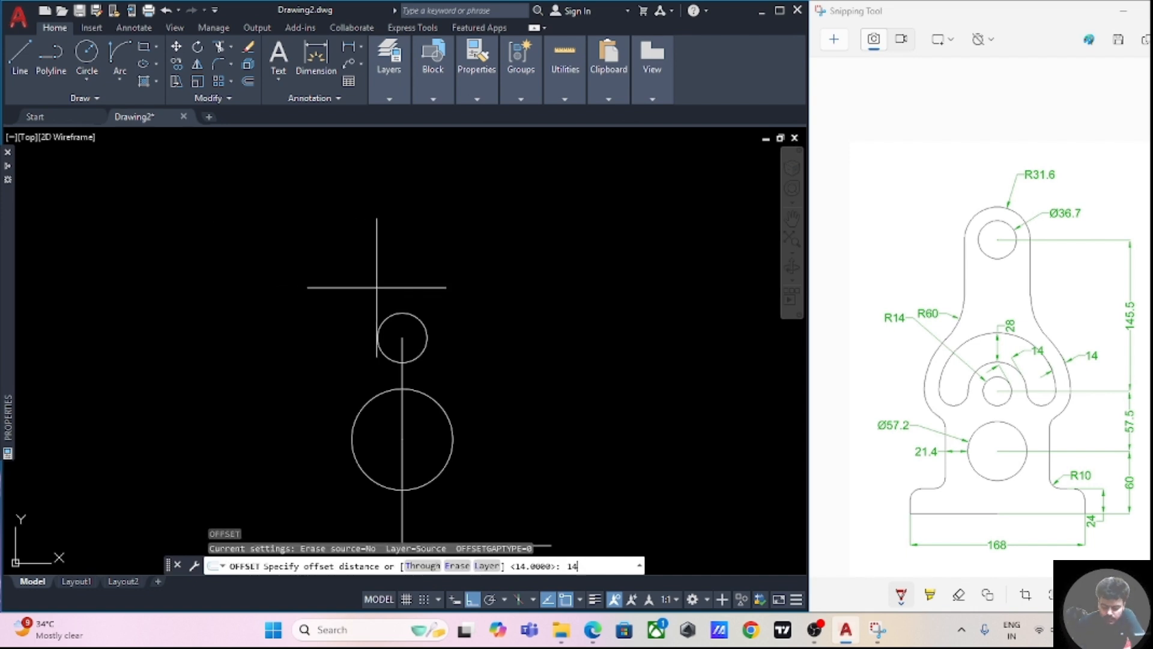
pyautogui.press('Return')
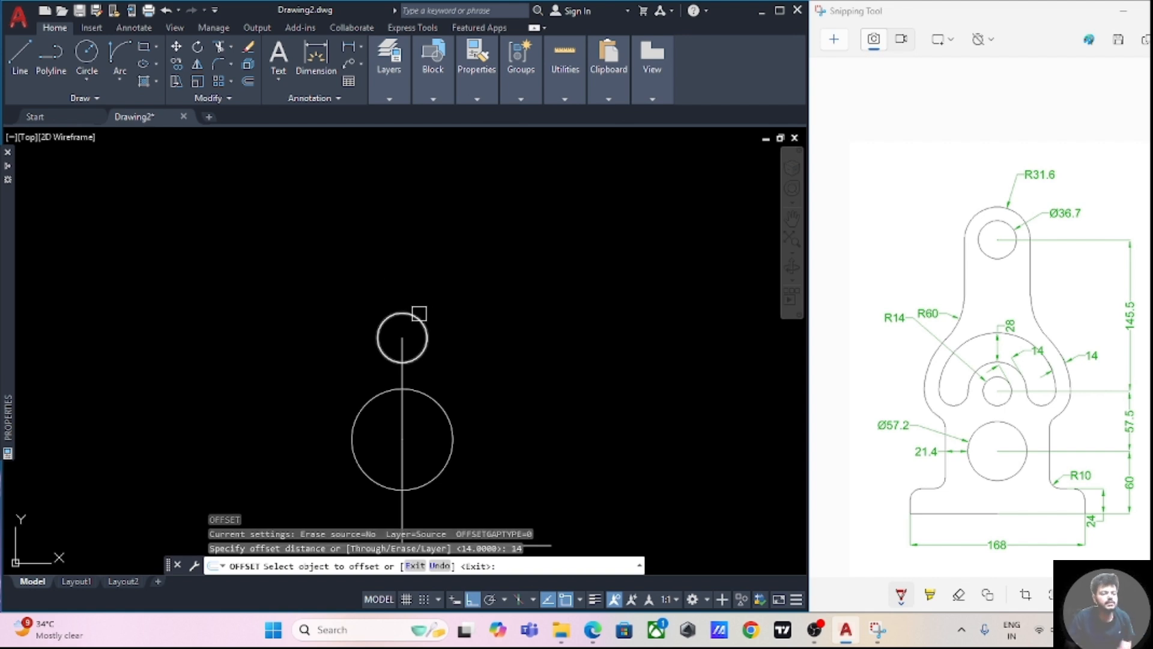
pyautogui.click(419, 316)
pyautogui.click(453, 264)
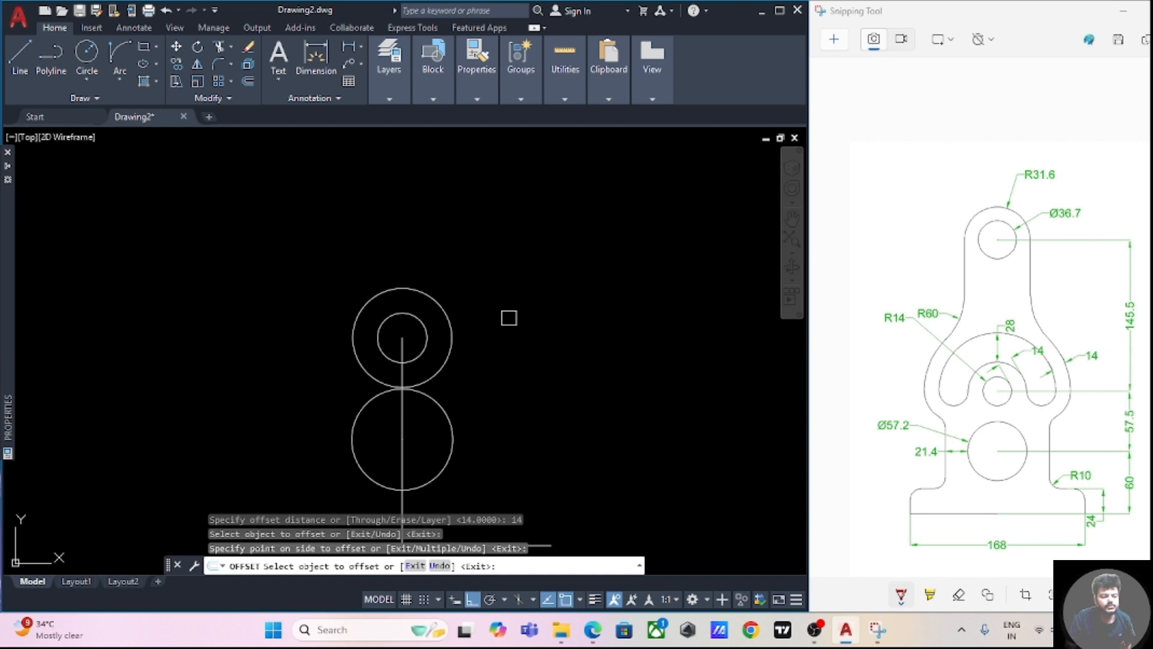
pyautogui.press('Escape')
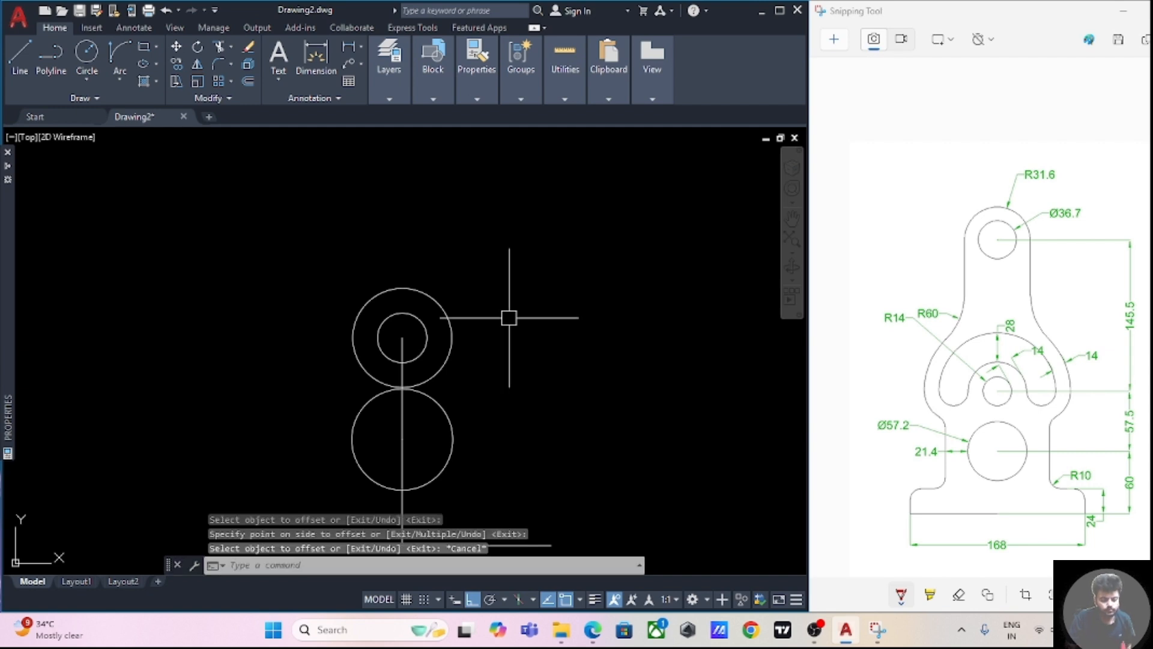
# - Offset the outer of the two concentric circles outward by 28
pyautogui.write('o')
pyautogui.press('Return')
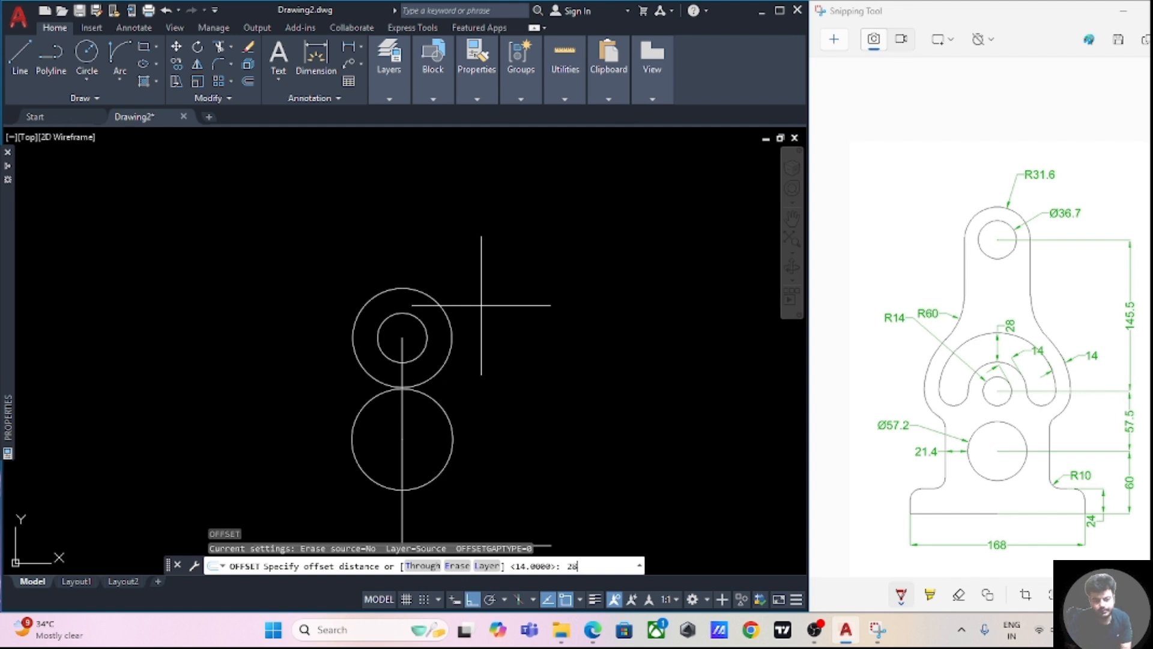
pyautogui.press('Return')
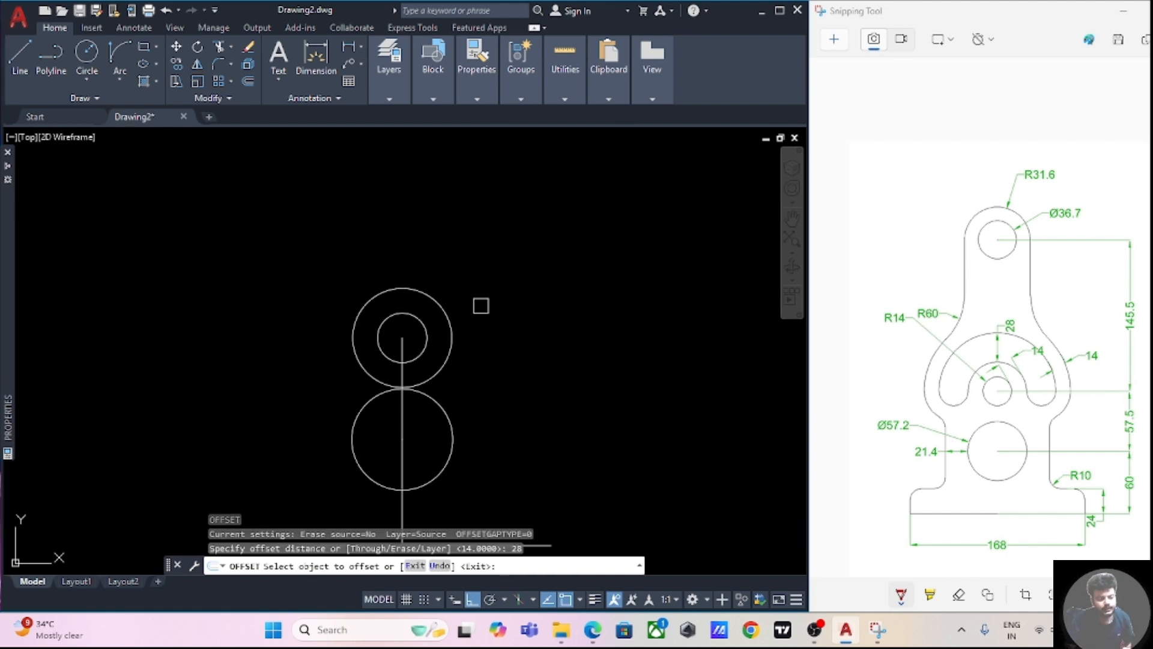
pyautogui.click(436, 301)
pyautogui.click(470, 252)
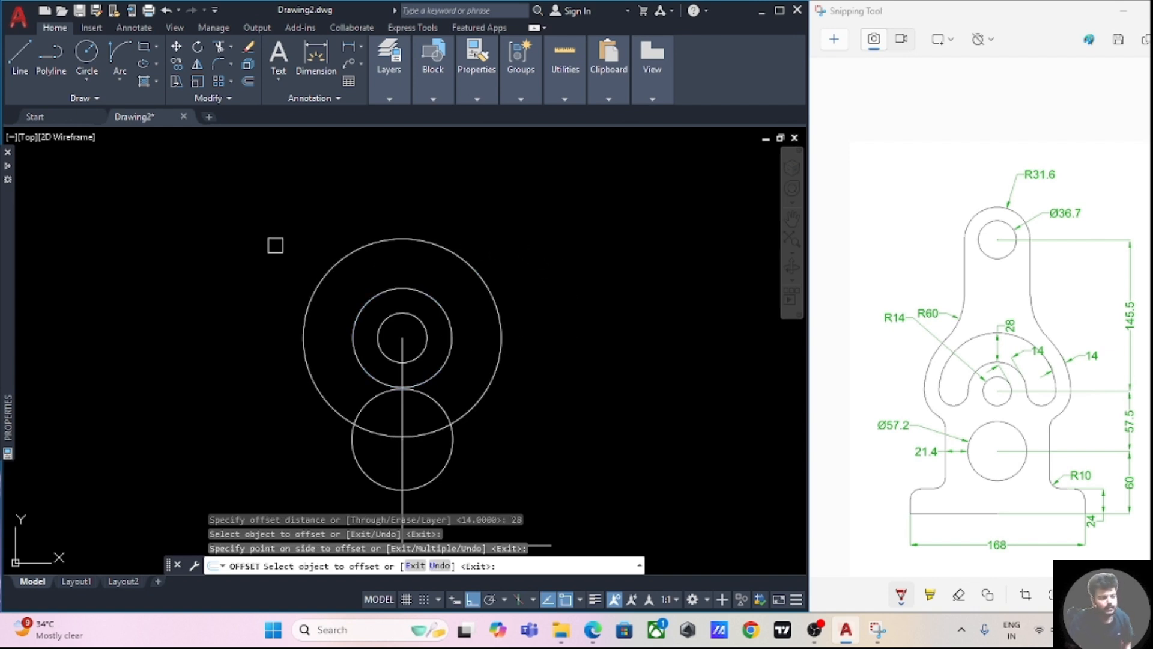
# - Draw a horizontal construction line through the concentric circles' centre, extending past the largest circle on both sides, about 99 units to the right
pyautogui.click(20, 57)
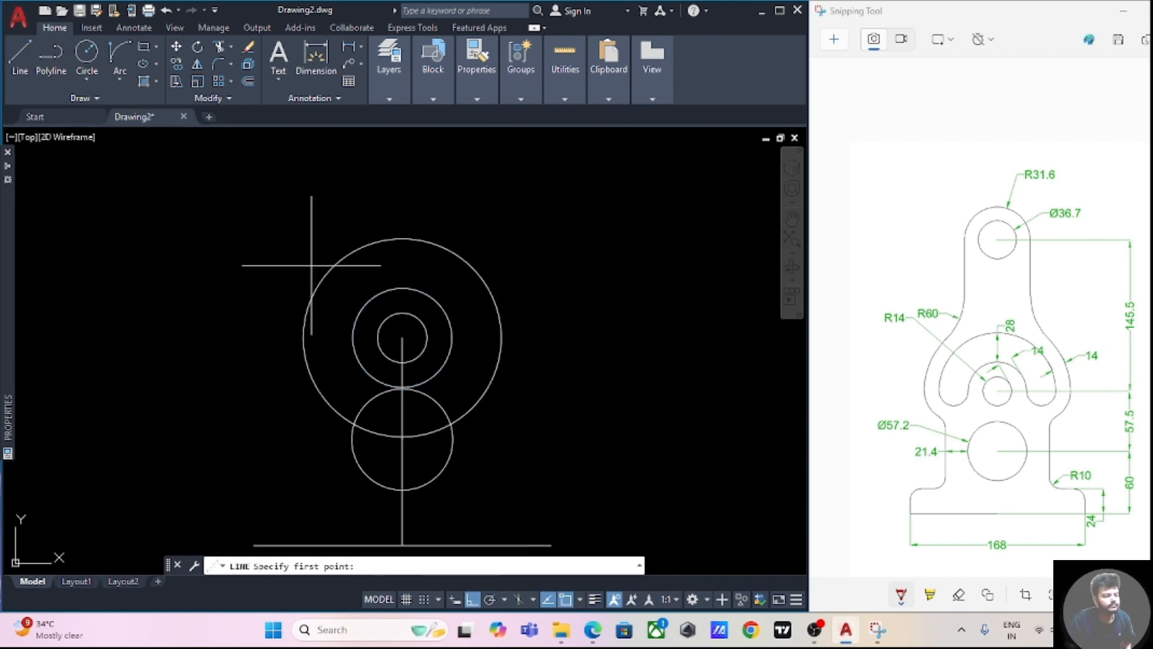
pyautogui.click(402, 337)
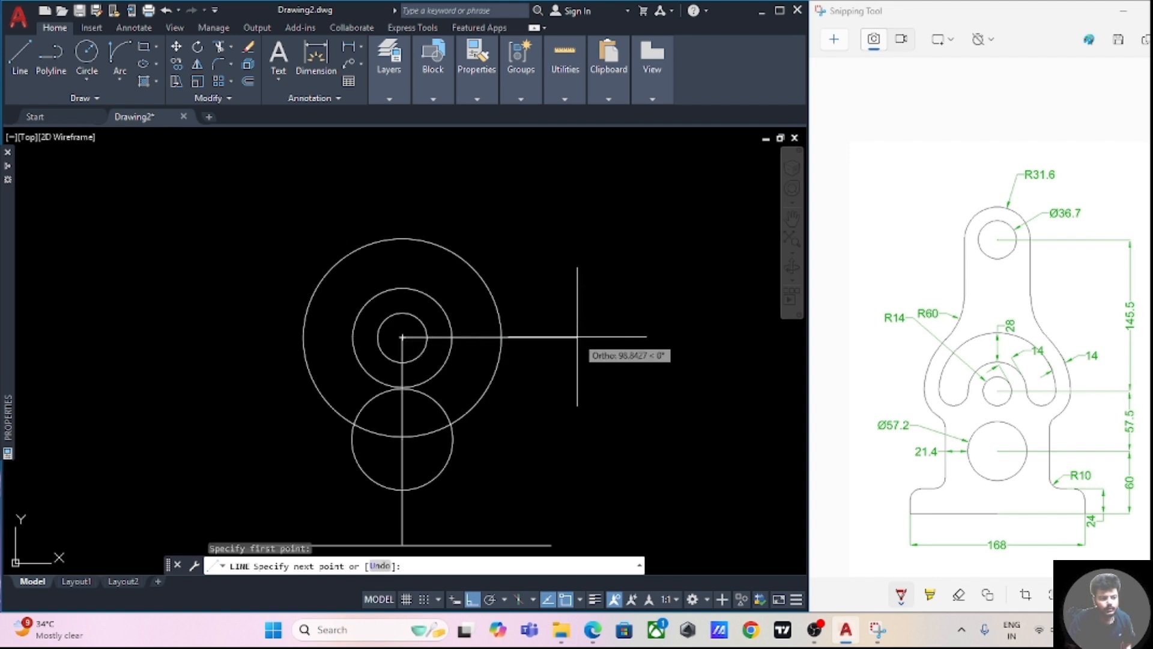
pyautogui.click(249, 337)
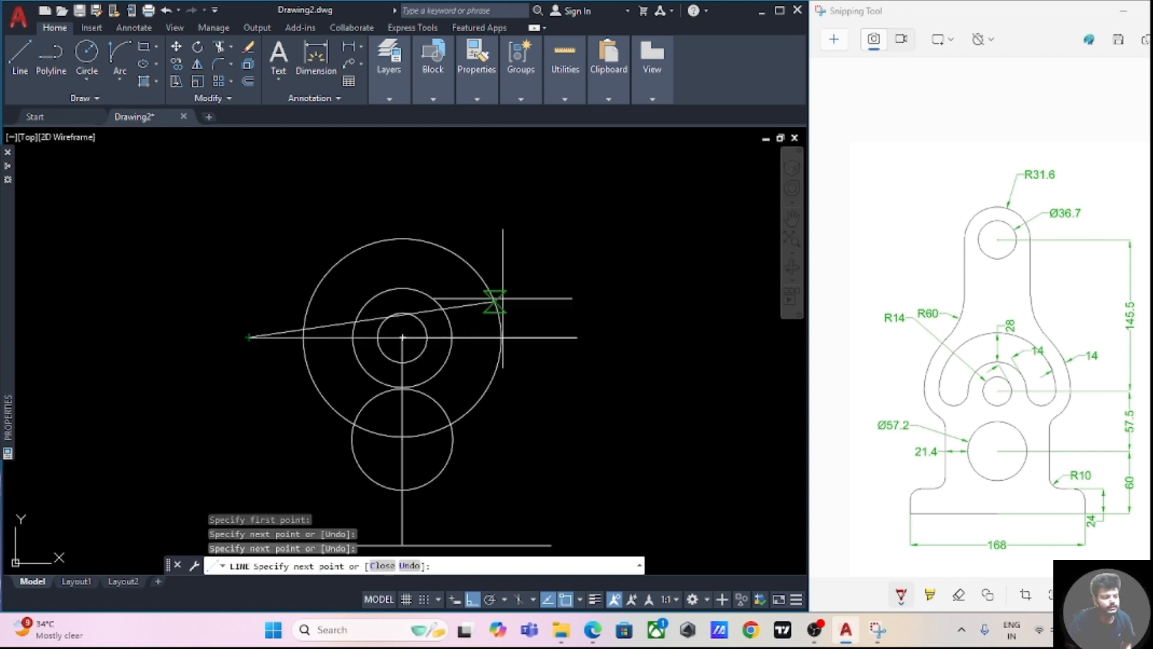
pyautogui.press('Escape')
# - Draw a vertical line 145.5 units upward from the centre of the concentric circles
pyautogui.scroll(-2, 572, 282)
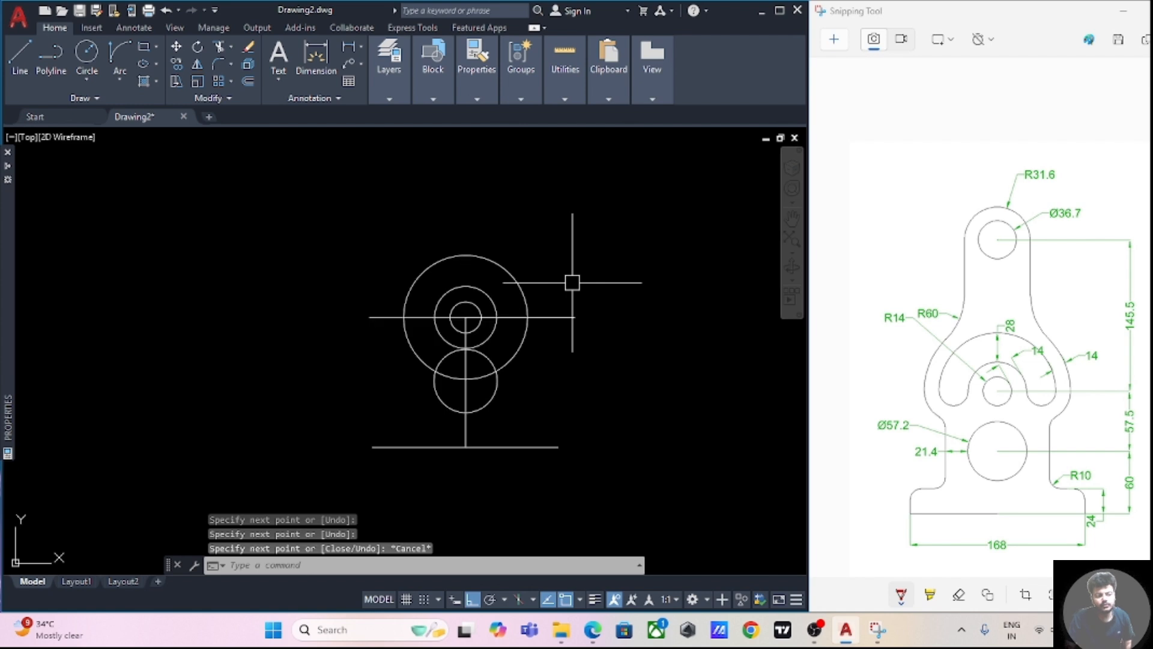
pyautogui.moveTo(600, 262); pyautogui.dragTo(592, 345, button='middle')
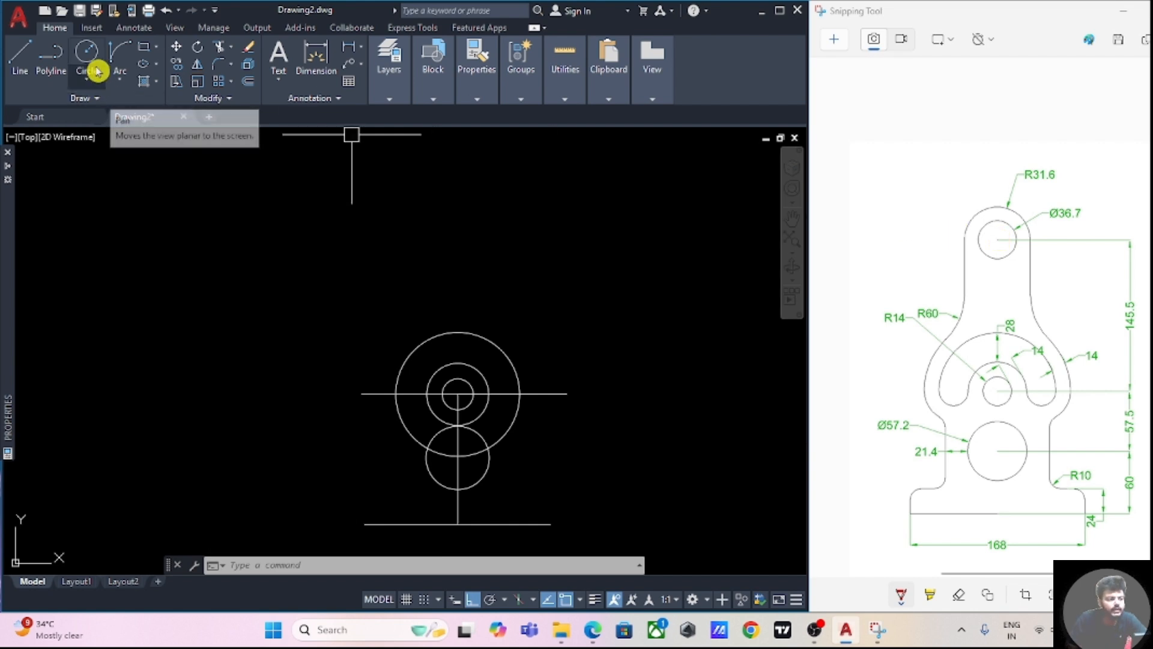
pyautogui.click(20, 59)
pyautogui.click(456, 393)
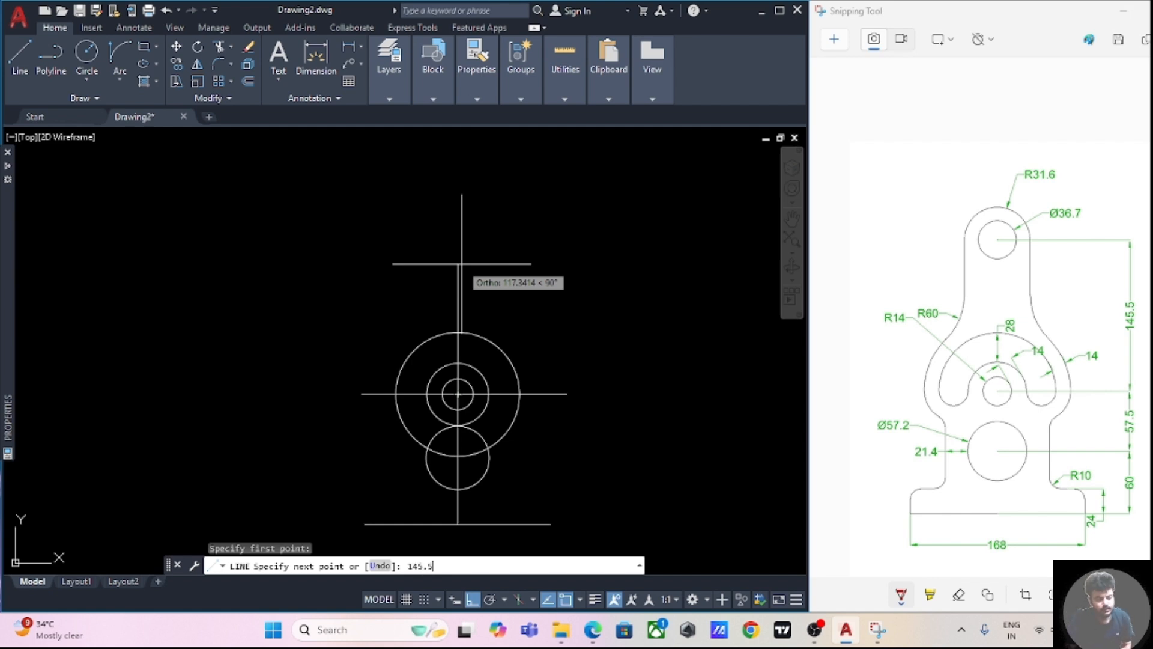
pyautogui.write('145.5')
pyautogui.press('Return')
pyautogui.press('Escape')
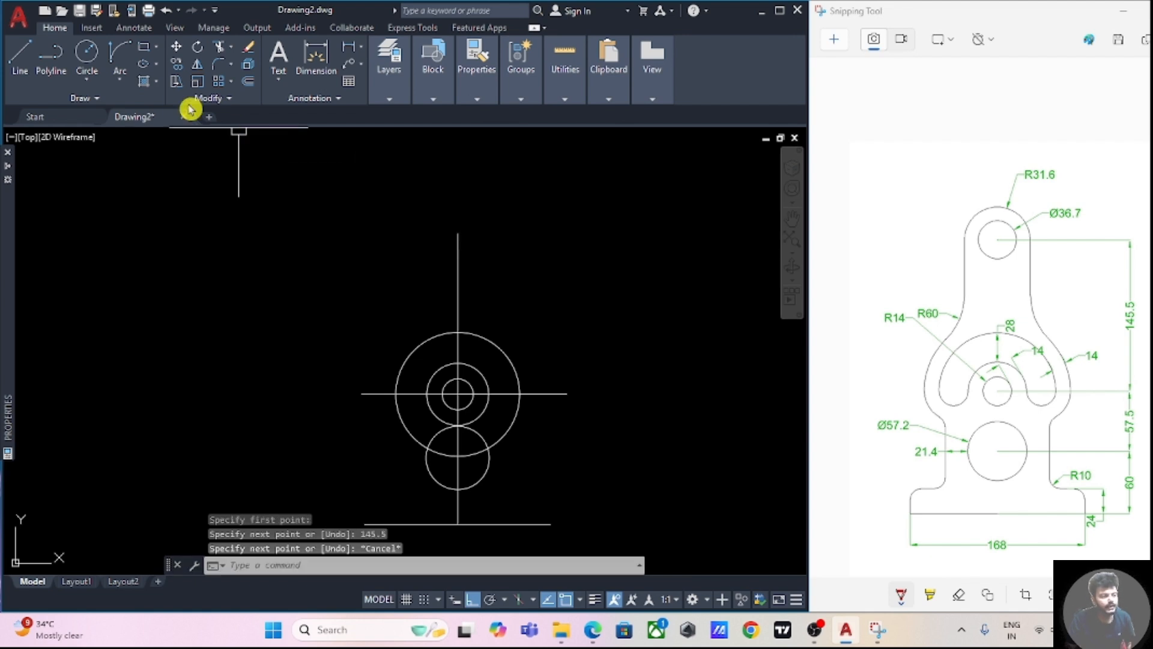
# - Draw a 36.7 diameter circle centred on the upper end of the 145.5 vertical line
pyautogui.click(86, 54)
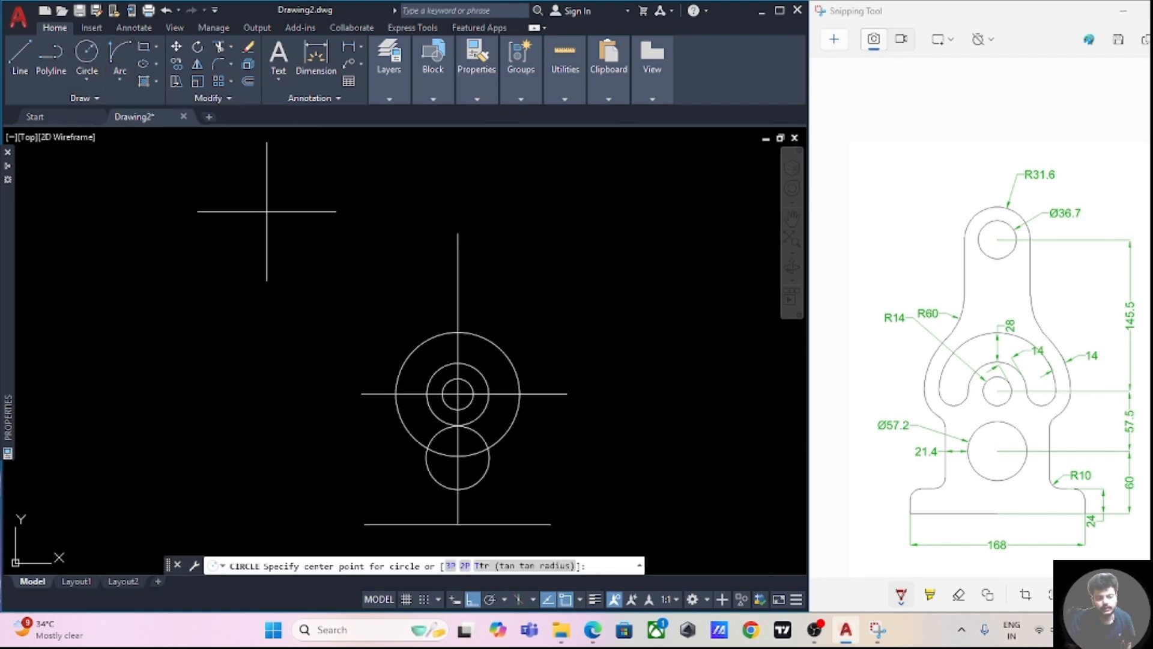
pyautogui.click(458, 233)
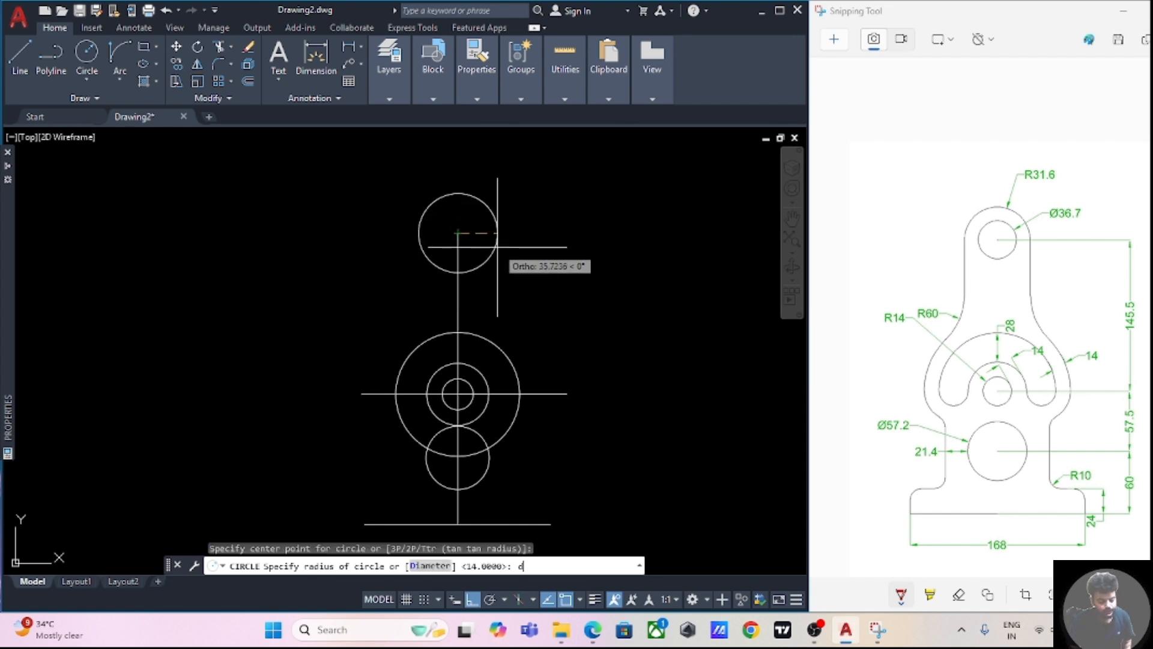
pyautogui.write('d')
pyautogui.press('Return')
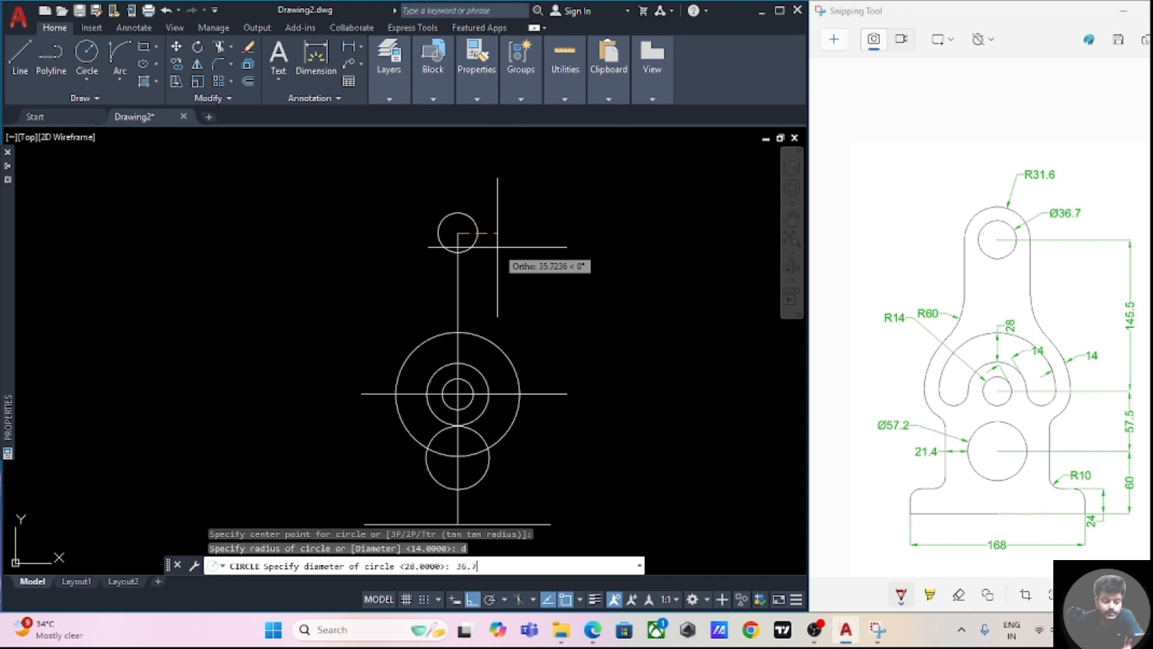
pyautogui.press('Return')
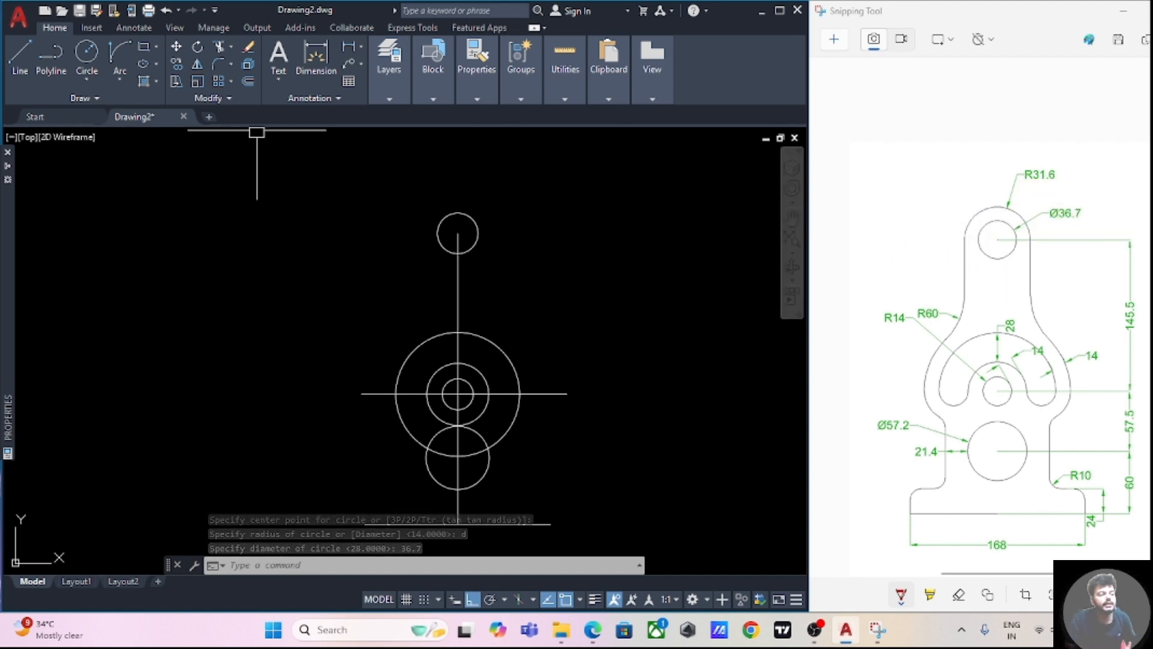
# - Draw a radius 31.6 circle concentric with the 36.7 diameter circle
pyautogui.click(90, 52)
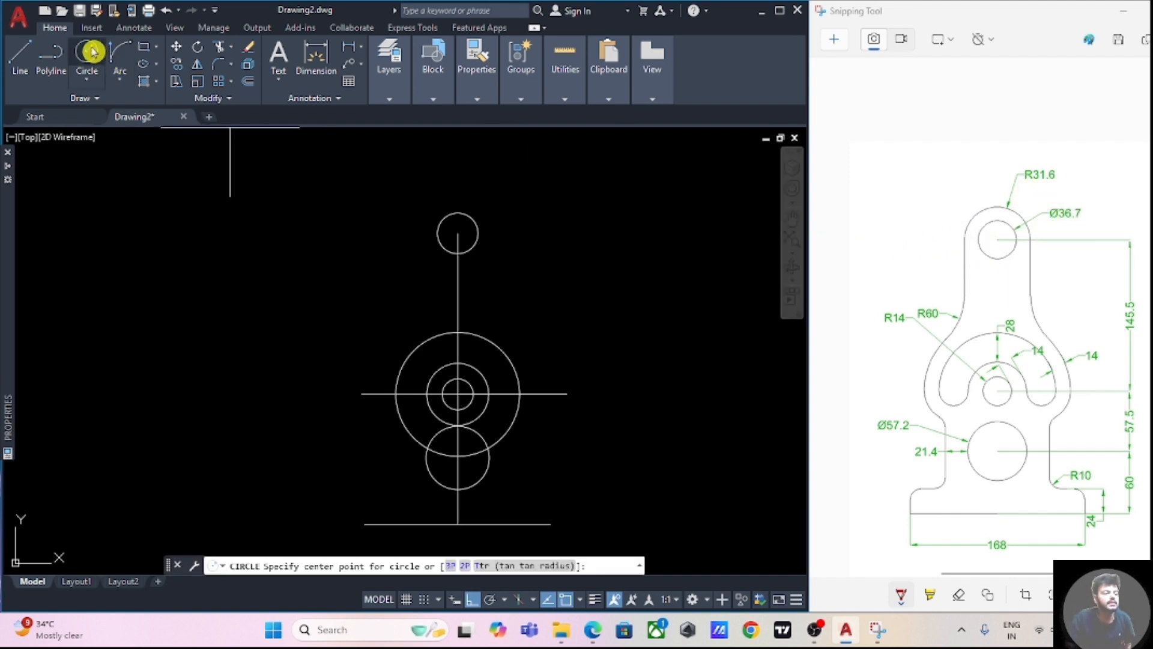
pyautogui.click(458, 233)
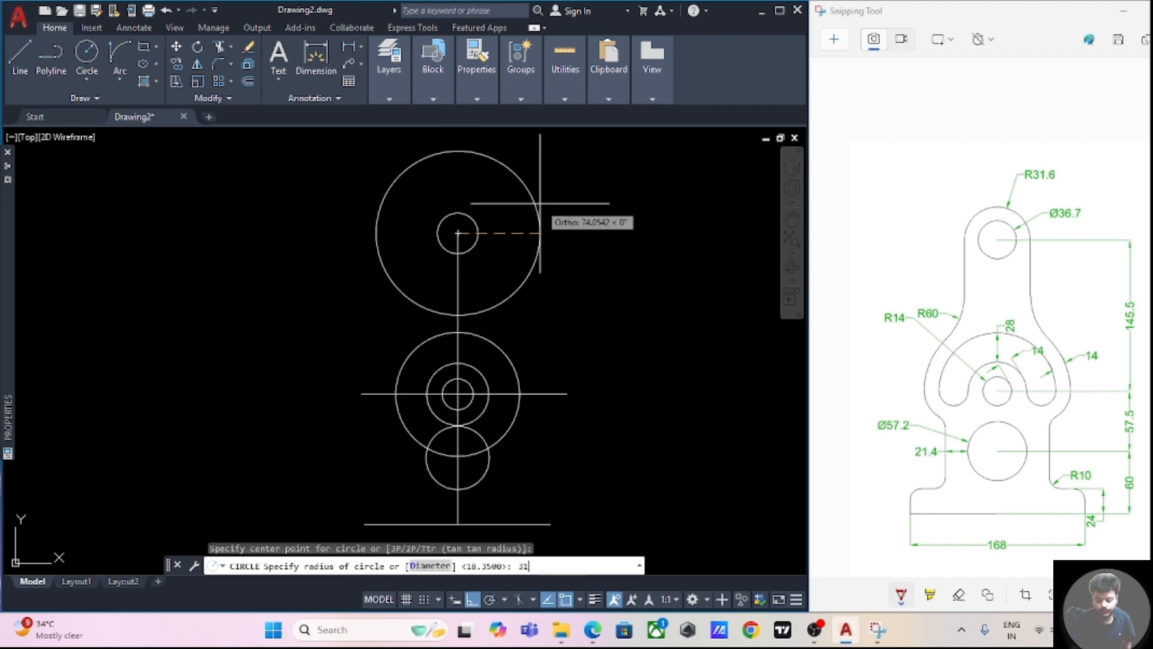
pyautogui.write('31.6')
pyautogui.press('Return')
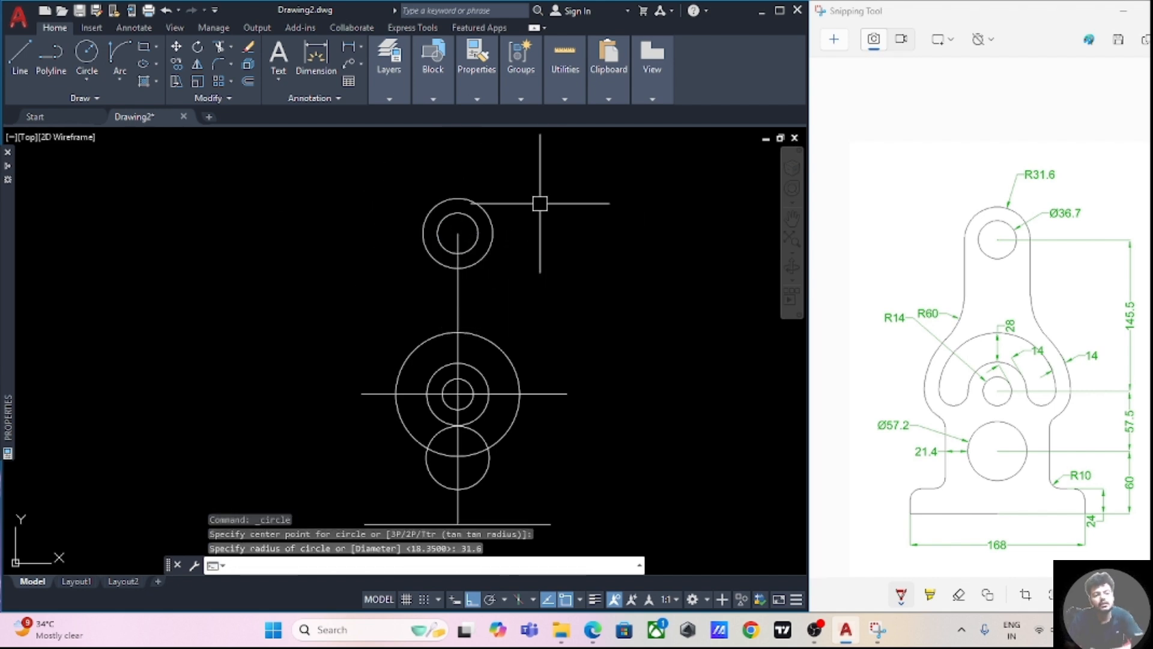
# - Draw a horizontal construction line through the upper circles' centre, extending well past the radius 31.6 circle on both sides
pyautogui.scroll(2, 540, 204)
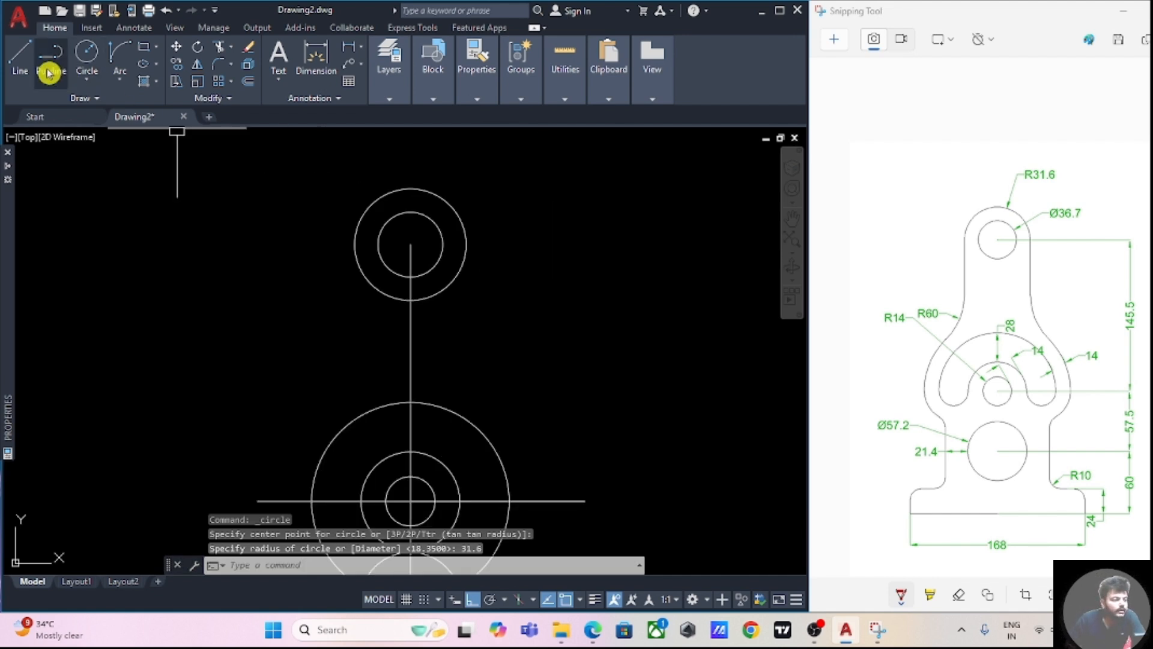
pyautogui.click(21, 56)
pyautogui.click(410, 245)
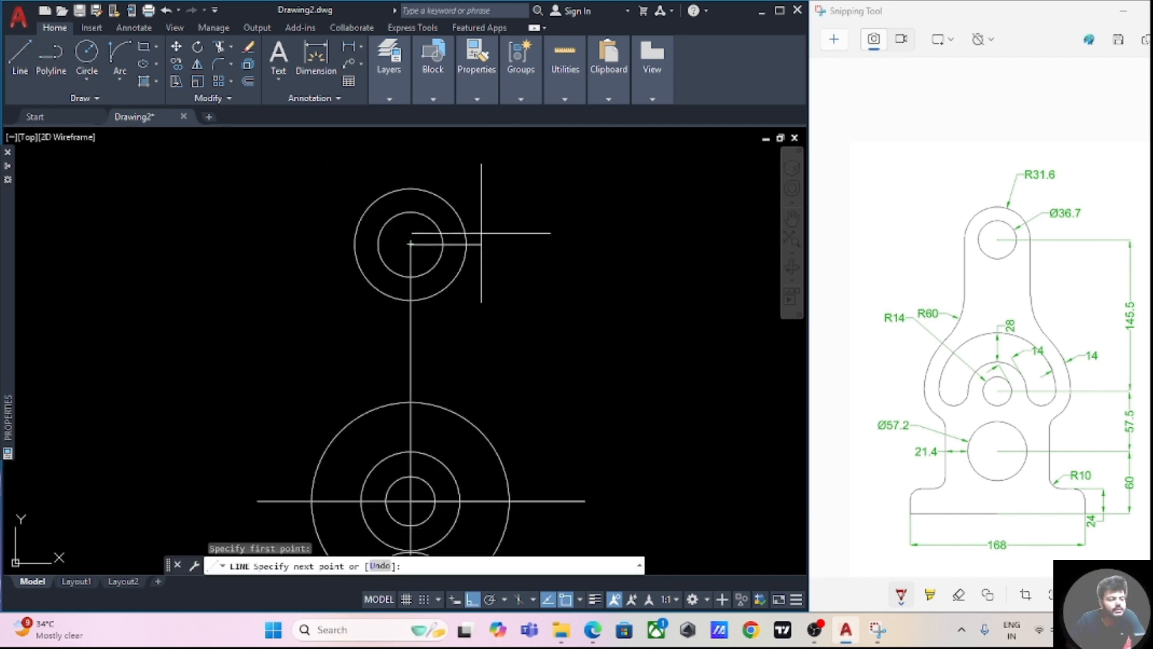
pyautogui.click(233, 244)
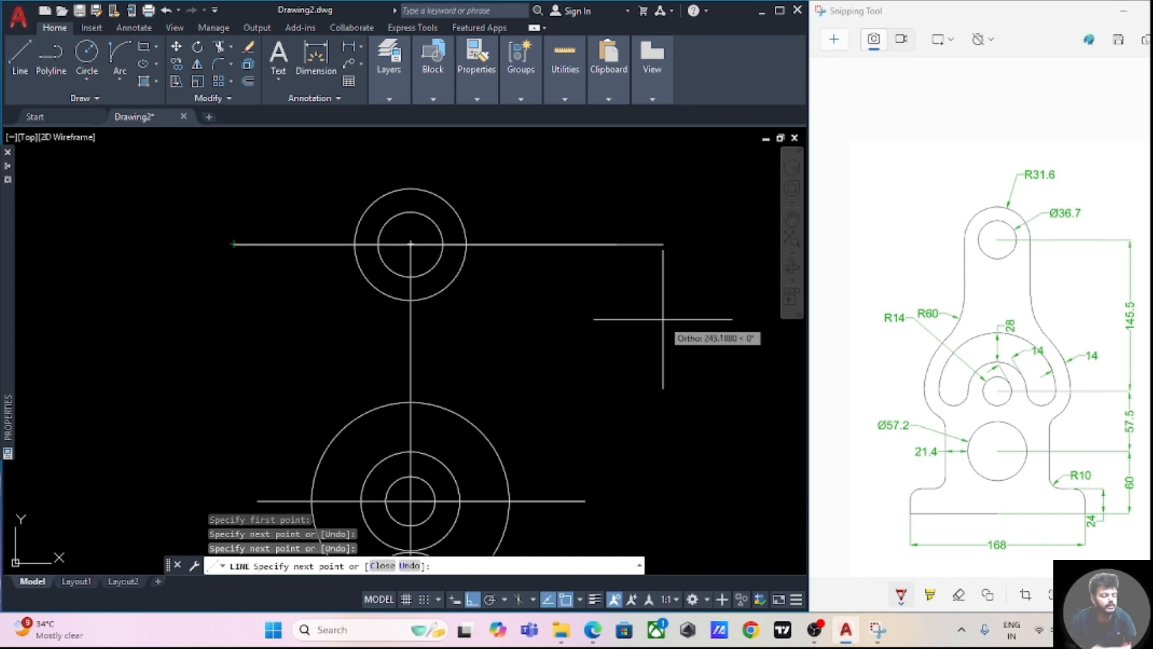
pyautogui.press('Escape')
# - Trim the lower halves of the radius 31.6 and 36.7 diameter circles below their horizontal centre line
pyautogui.scroll(-2, 586, 337)
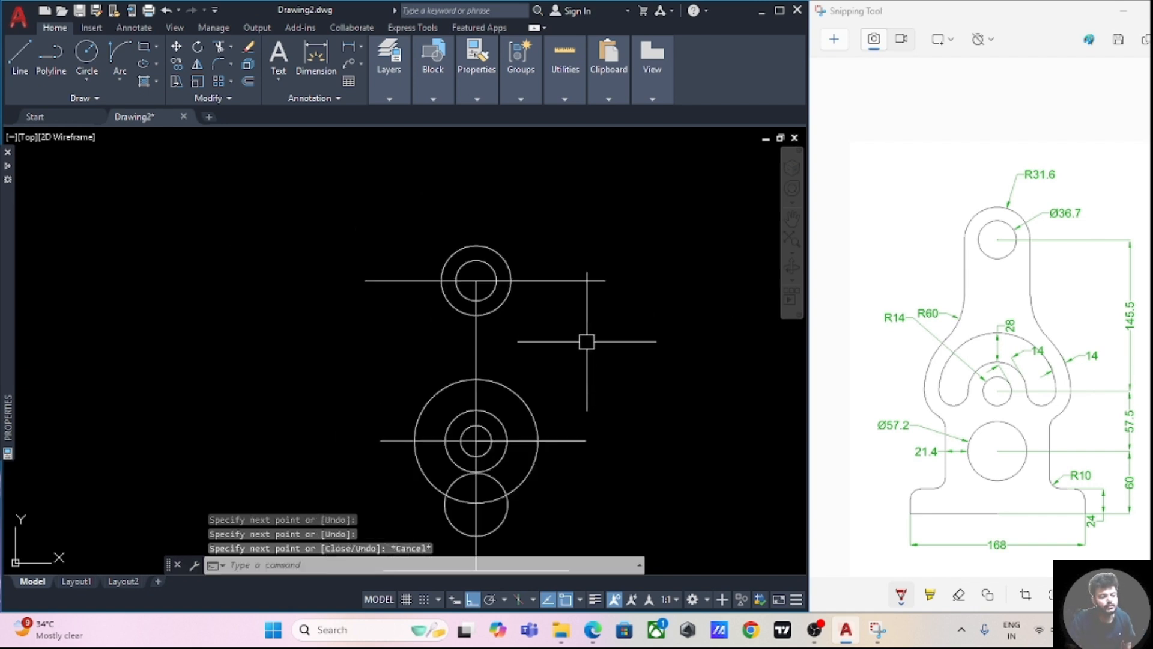
pyautogui.moveTo(587, 337)
pyautogui.mouseDown(button='middle')
pyautogui.moveTo(586, 315)
pyautogui.moveTo(558, 319)
pyautogui.mouseUp(button='middle')
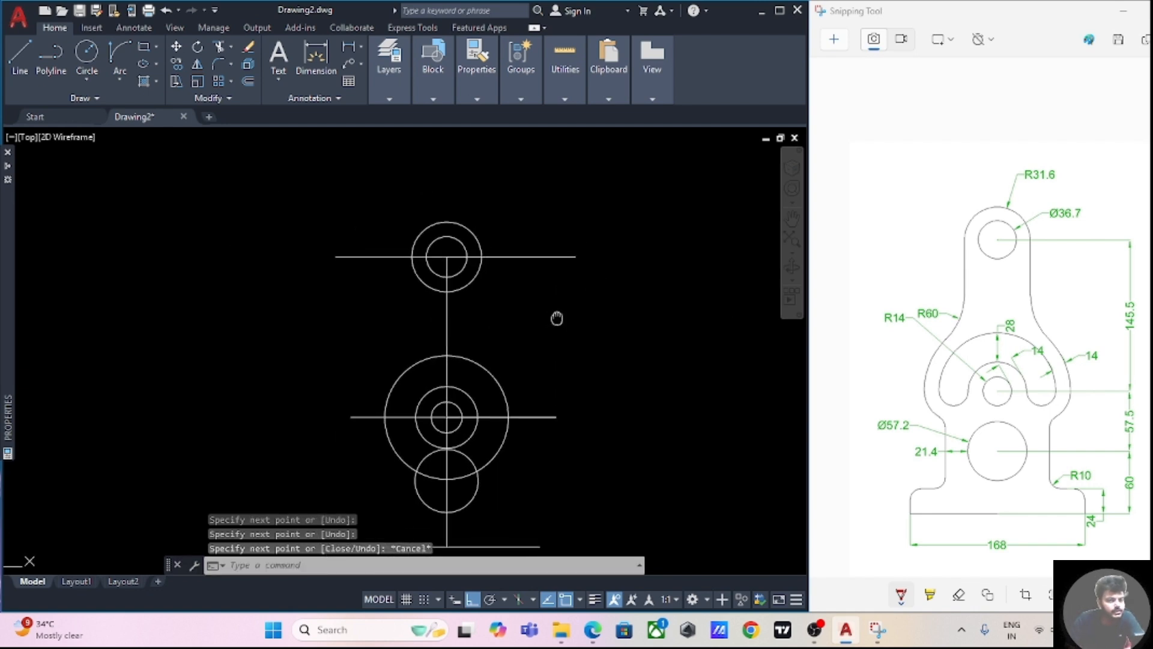
pyautogui.click(219, 49)
pyautogui.scroll(2, 438, 329)
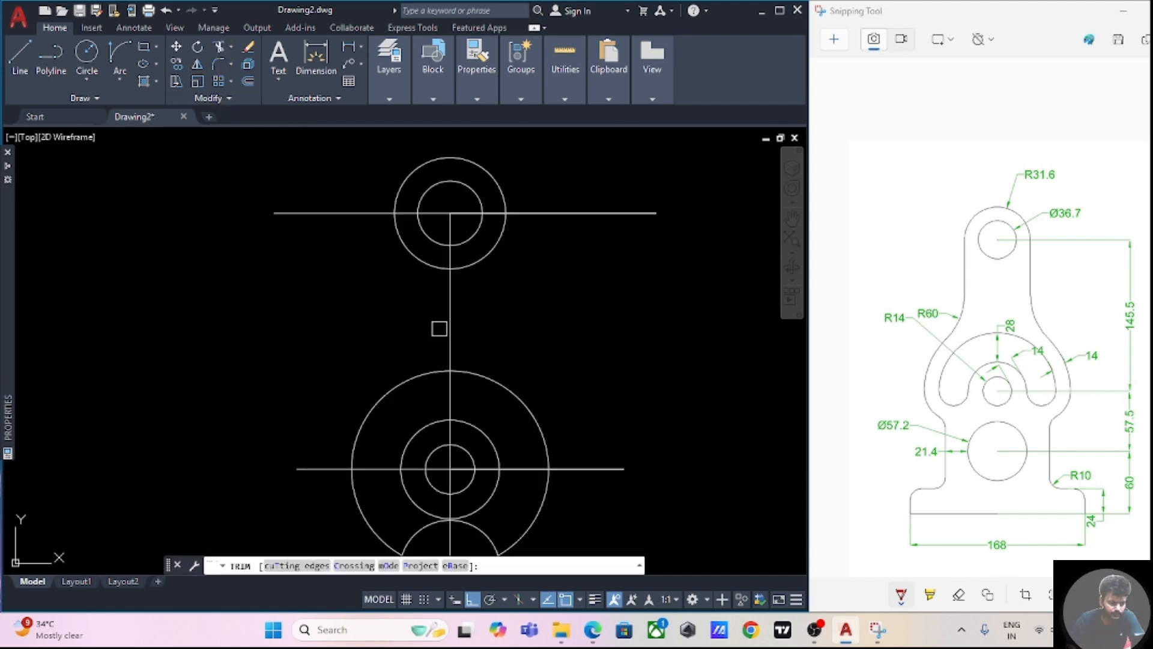
pyautogui.click(412, 248)
pyautogui.click(481, 264)
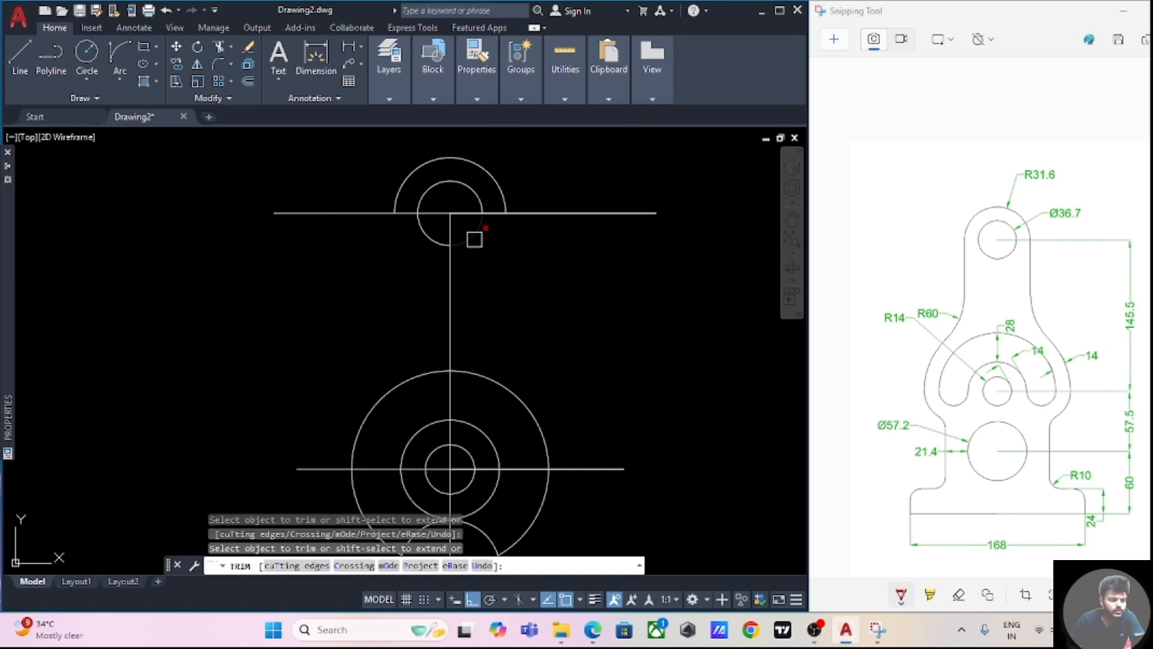
pyautogui.click(435, 240)
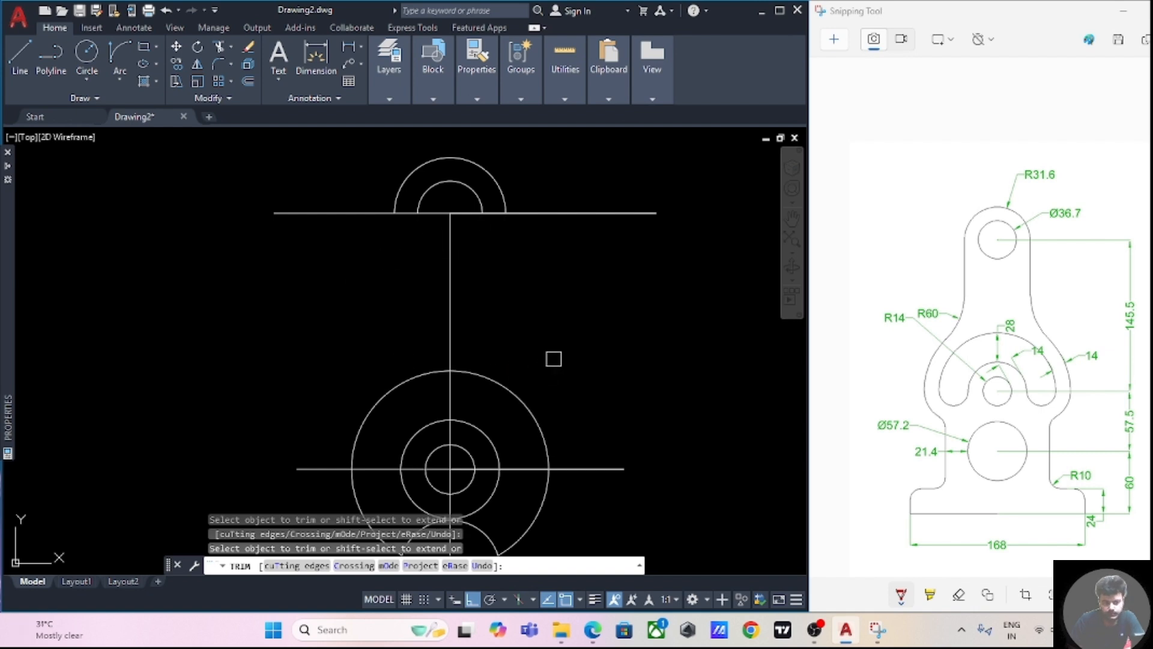
# - Trim the three middle concentric circles below their horizontal centre line, including the arc pieces crossing the 57.2 diameter circle
pyautogui.scroll(-2, 553, 358)
pyautogui.moveTo(554, 358); pyautogui.dragTo(570, 301, button='middle')
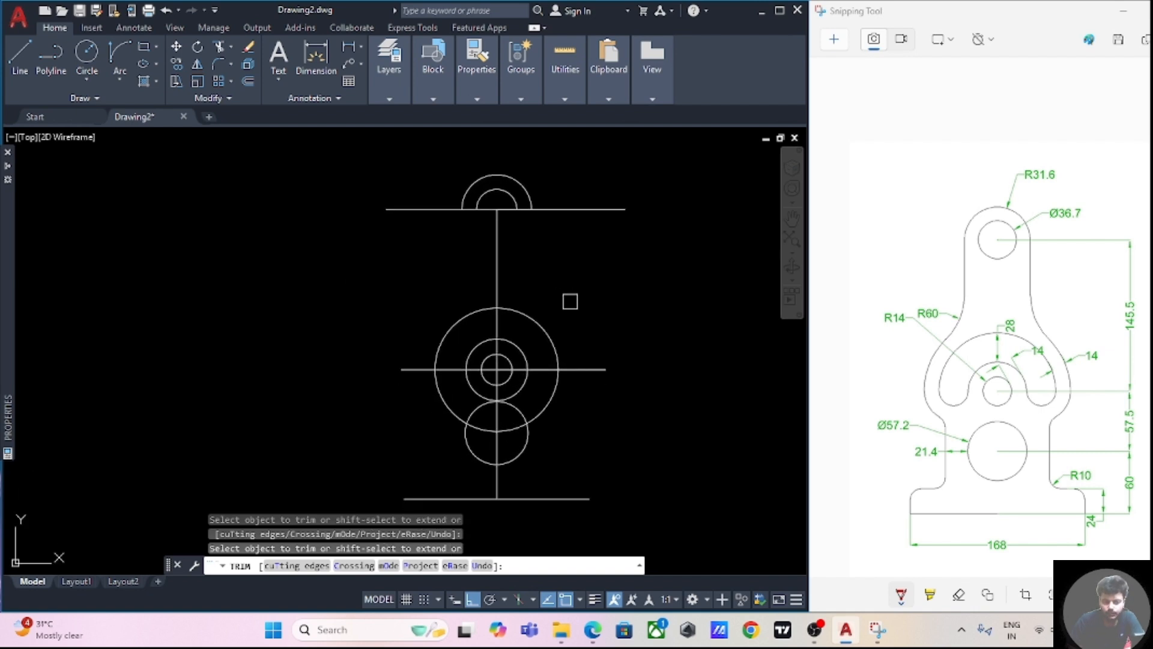
pyautogui.scroll(2, 570, 301)
pyautogui.moveTo(671, 439); pyautogui.dragTo(690, 374, button='middle')
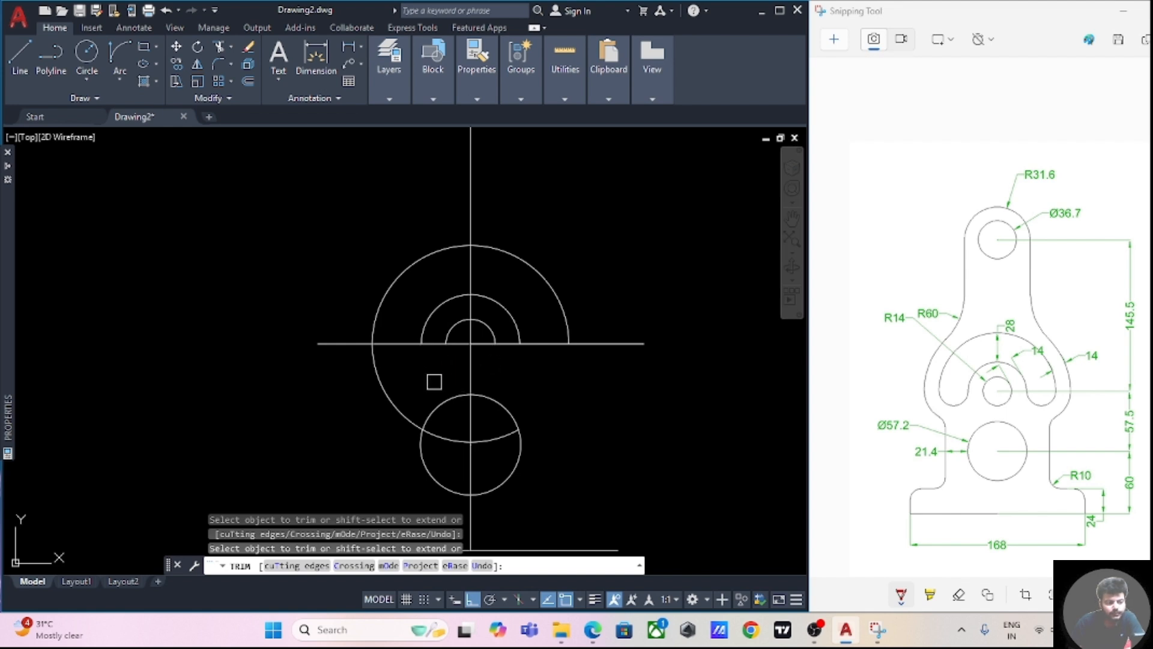
pyautogui.moveTo(436, 388); pyautogui.dragTo(453, 355, button='middle')
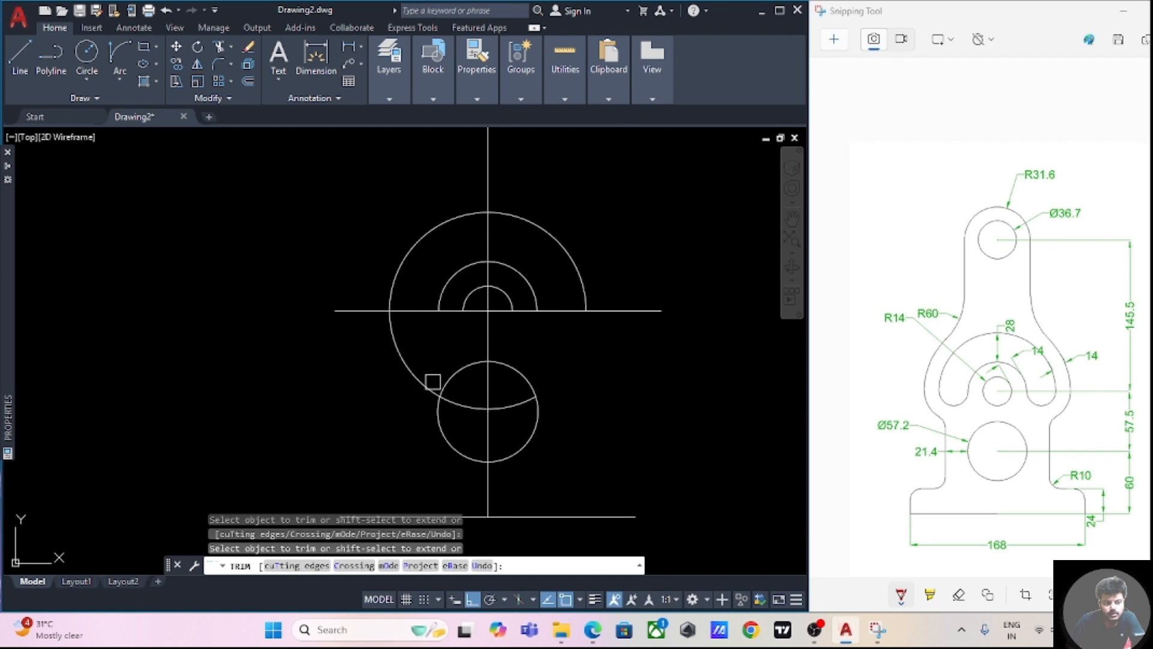
pyautogui.click(412, 370)
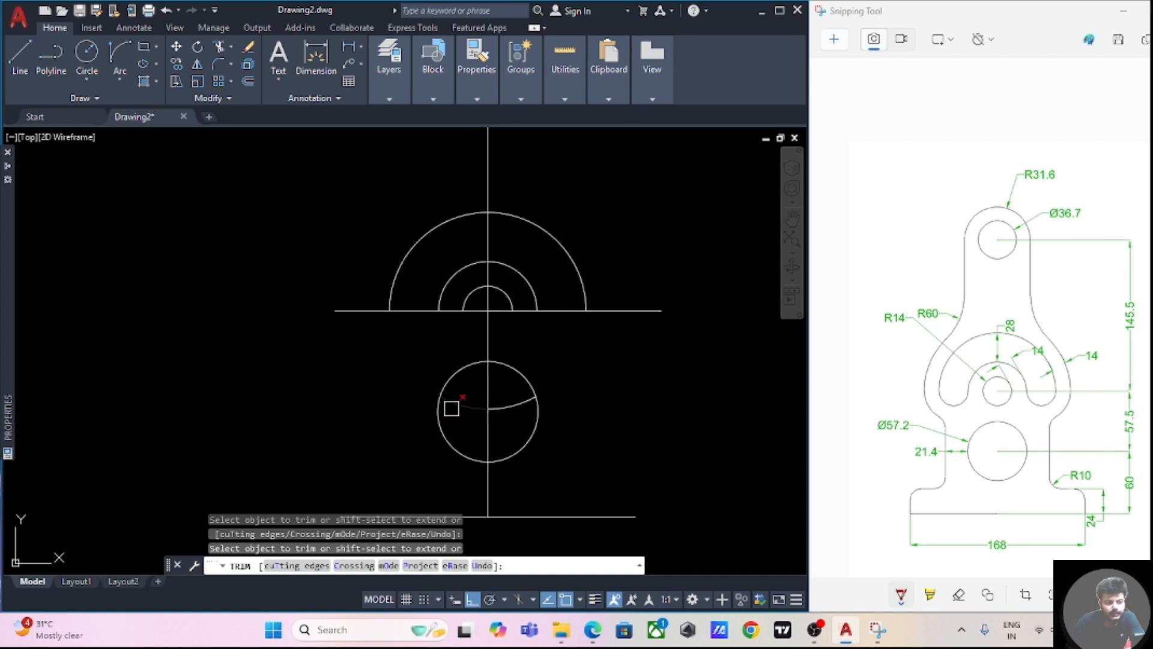
pyautogui.scroll(-2, 617, 390)
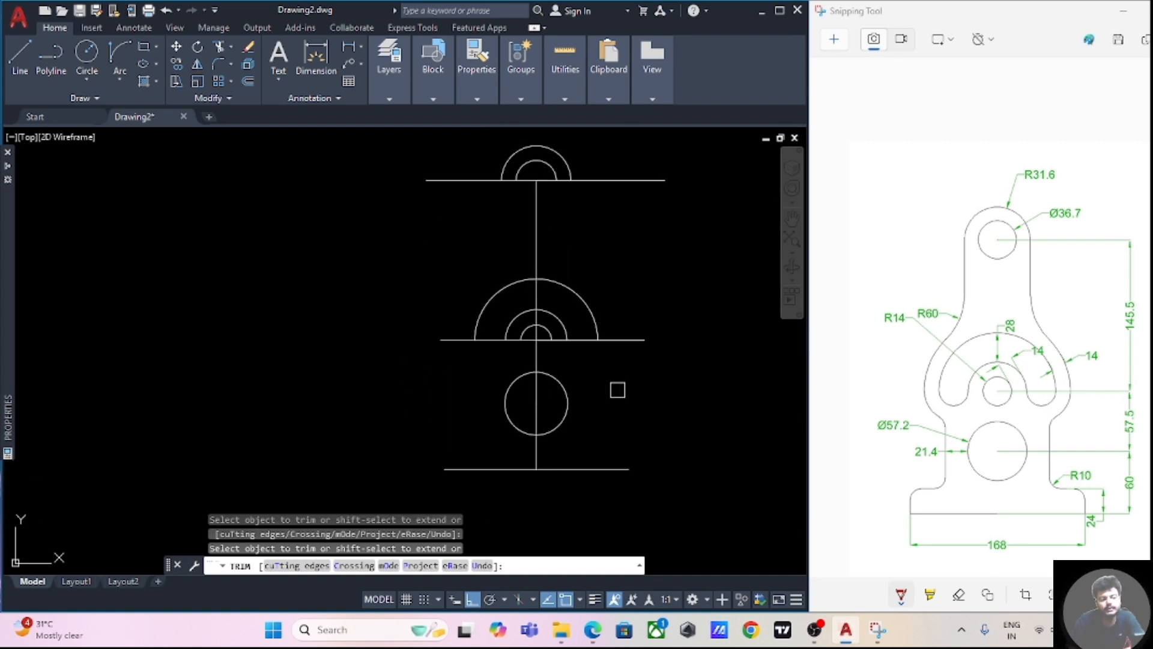
pyautogui.scroll(2, 618, 390)
pyautogui.scroll(-2, 617, 390)
pyautogui.scroll(2, 618, 390)
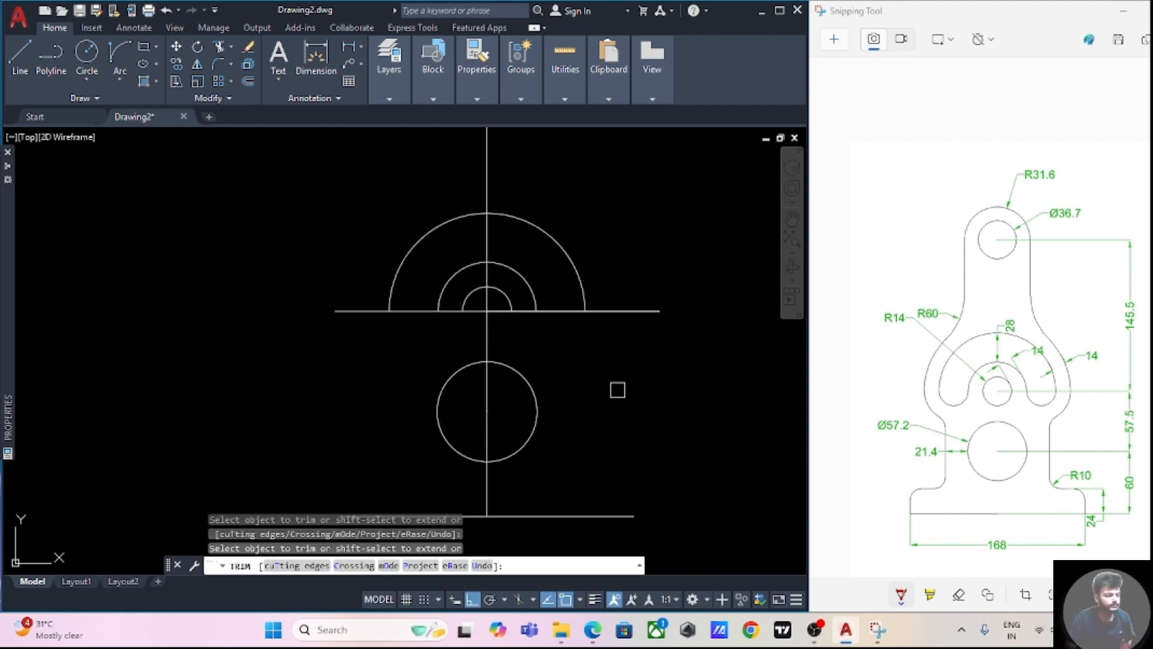
pyautogui.press('Escape')
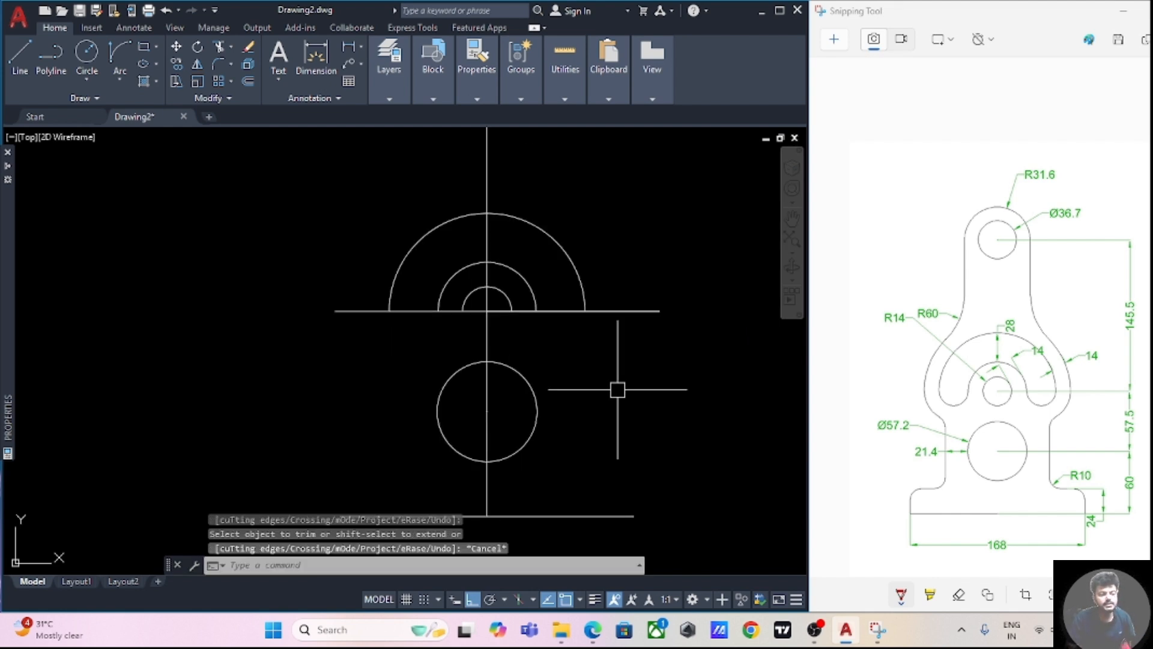
# - Delete the vertical centre line segments running from the base line up through the circle centres
pyautogui.click(487, 402)
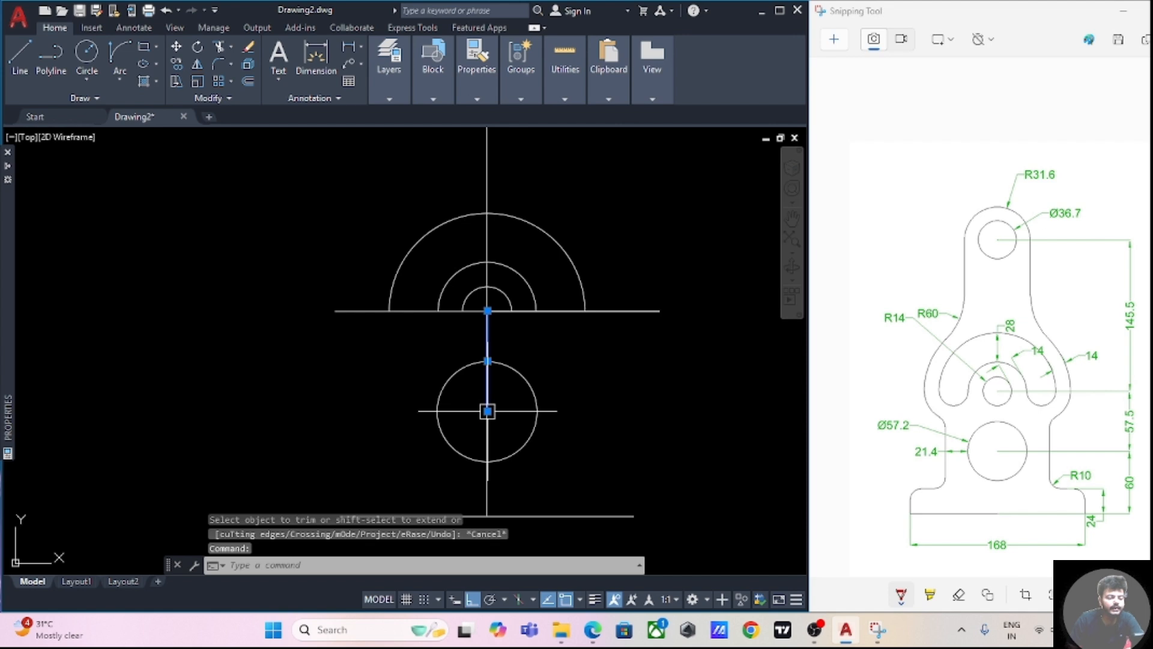
pyautogui.moveTo(487, 411)
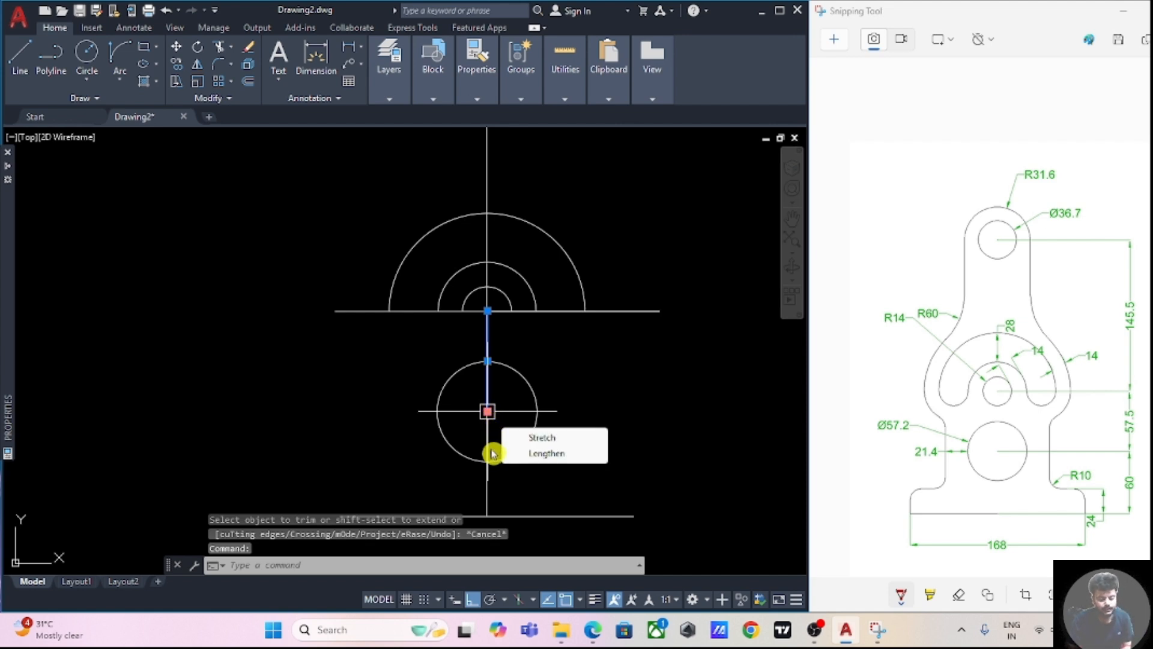
pyautogui.click(352, 418)
pyautogui.press('Delete')
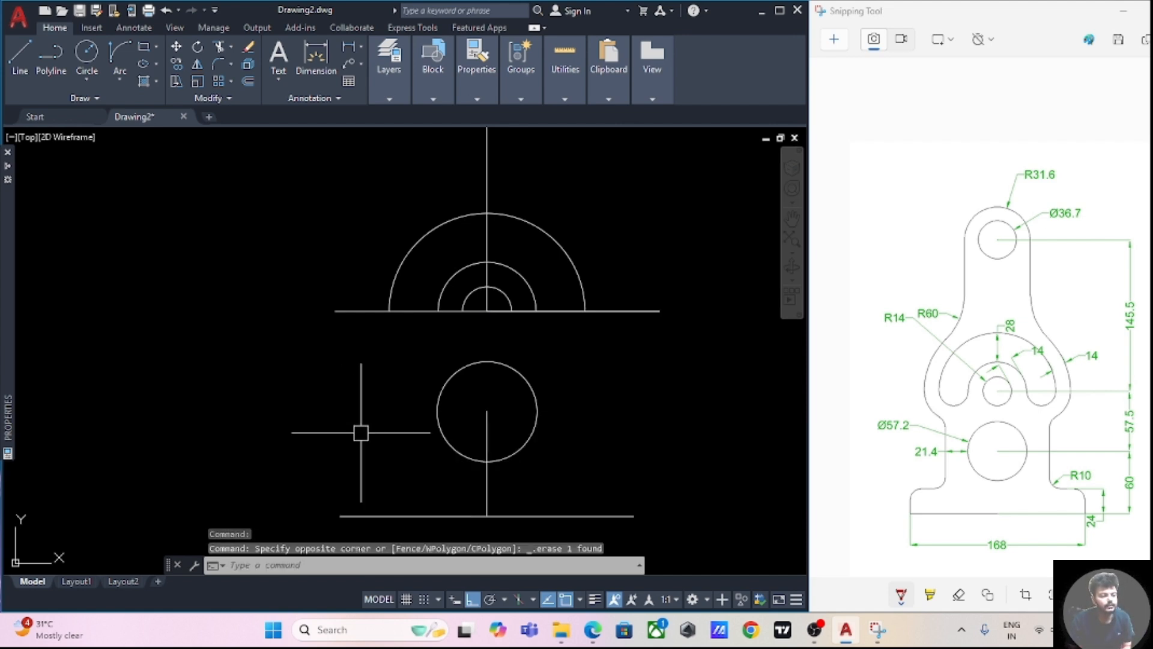
pyautogui.click(486, 430)
pyautogui.press('Delete')
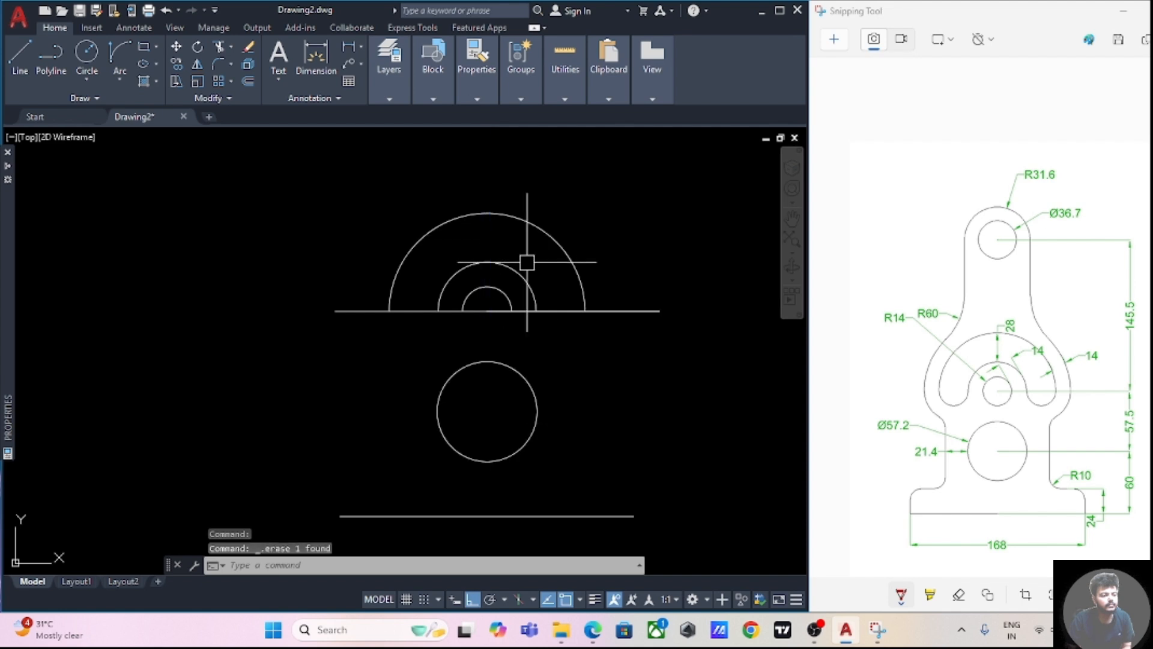
# - Draw a two-point circle spanning the left ends of the middle and outermost arcs of the central slot
pyautogui.moveTo(608, 234); pyautogui.dragTo(614, 256, button='middle')
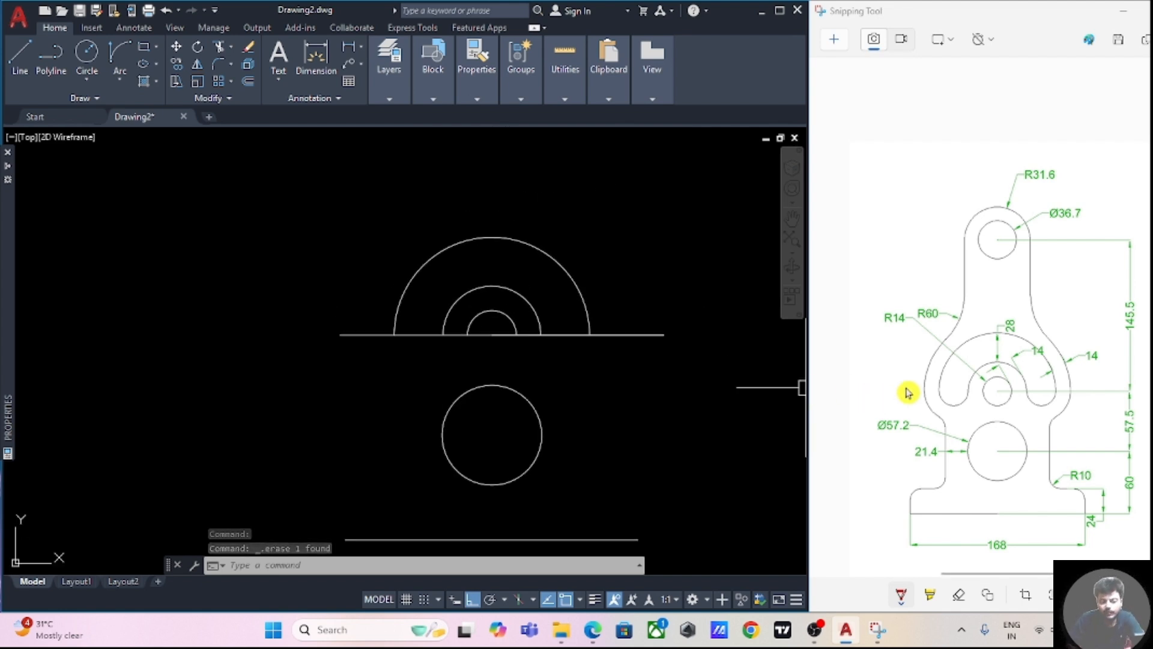
pyautogui.click(93, 56)
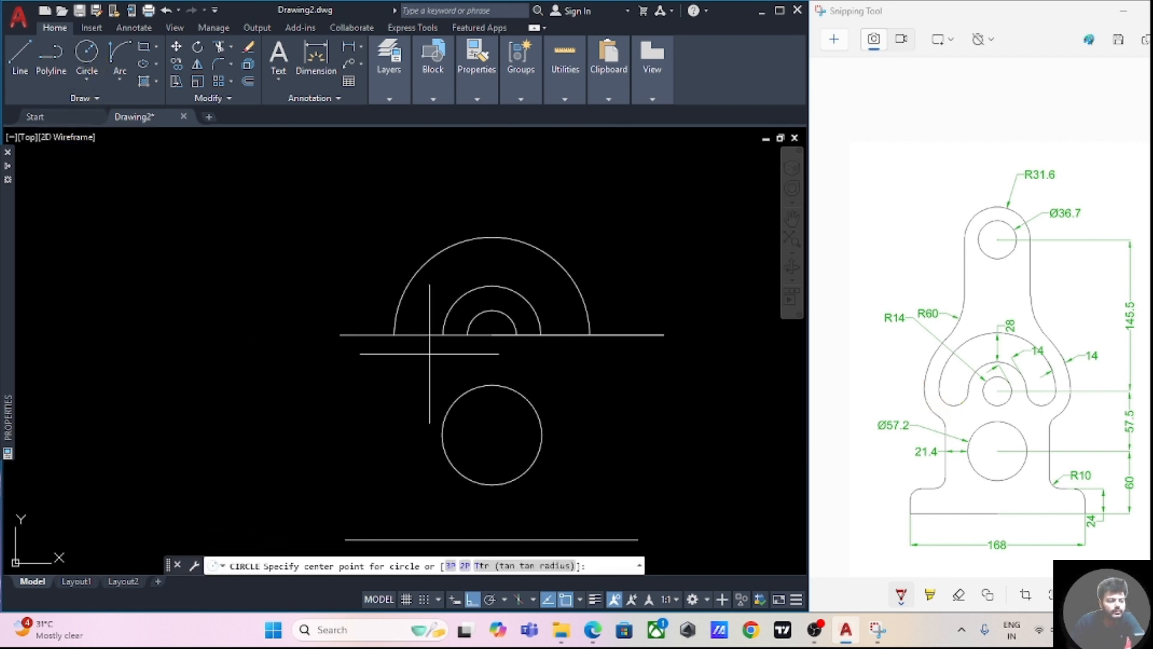
pyautogui.click(465, 565)
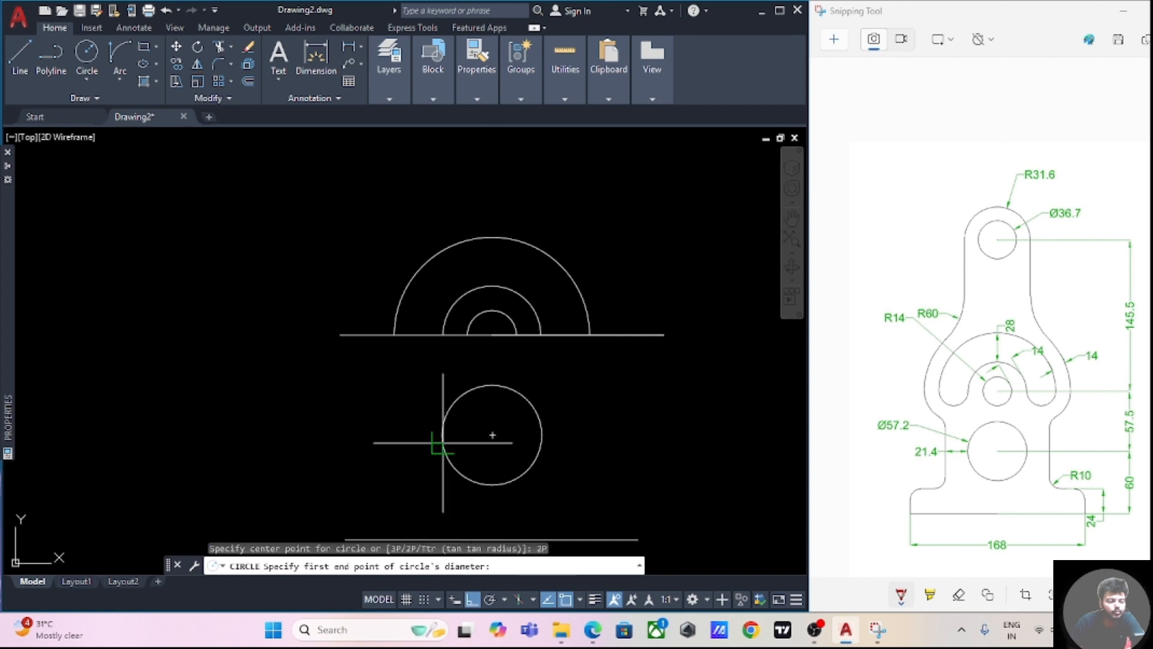
pyautogui.click(443, 335)
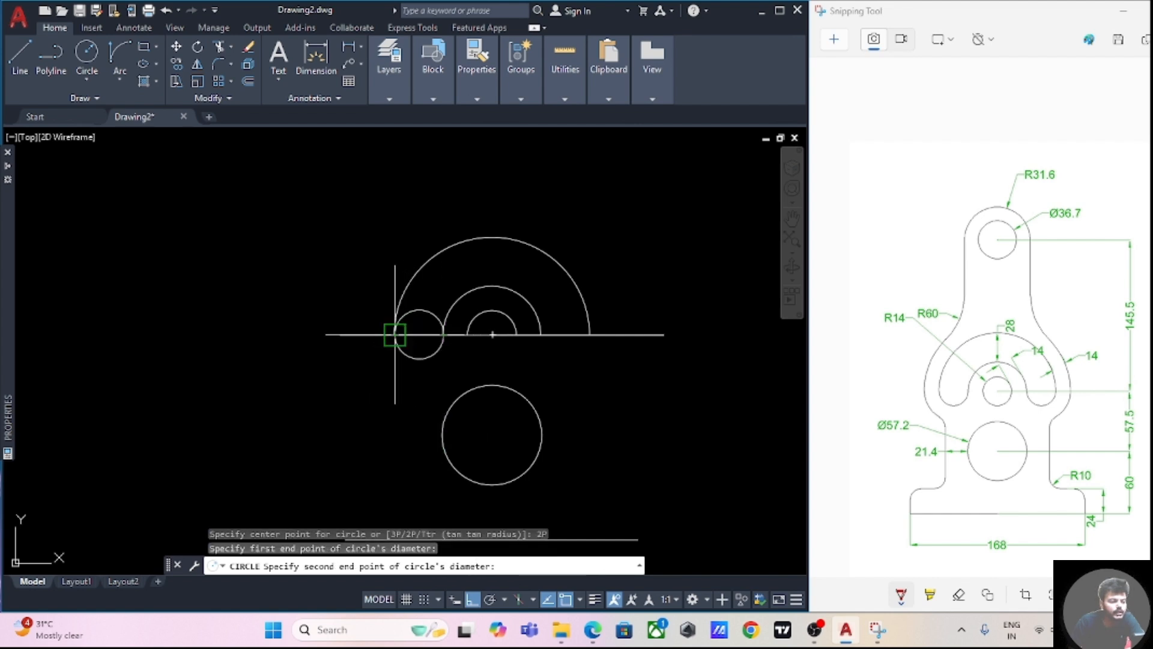
pyautogui.click(395, 335)
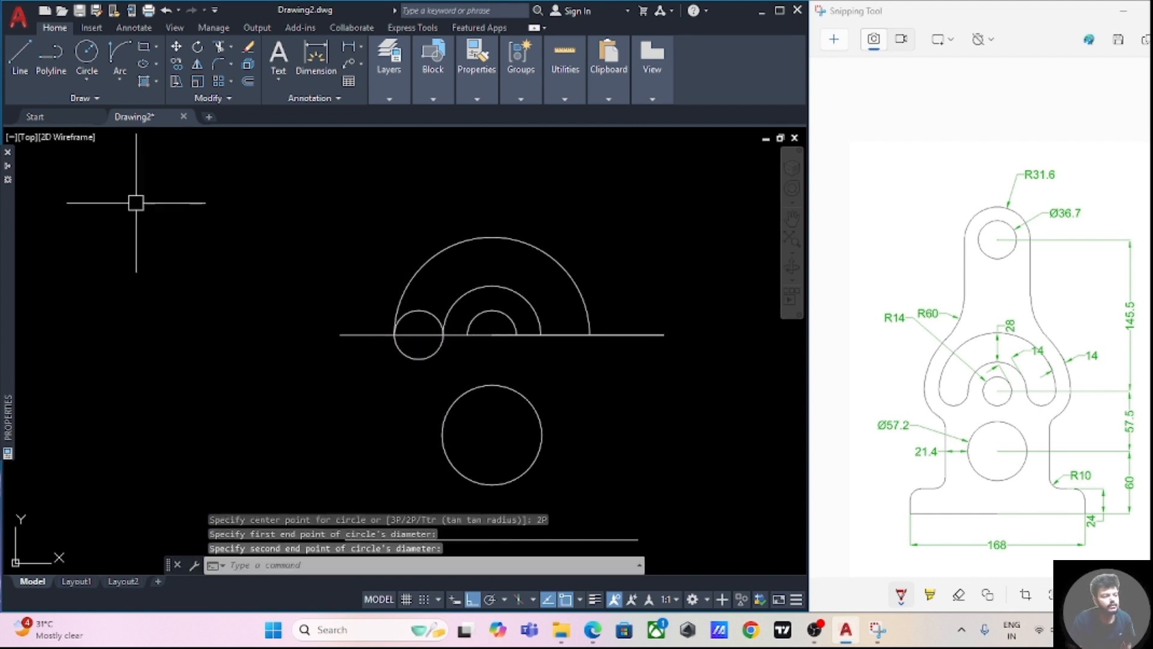
pyautogui.click(87, 57)
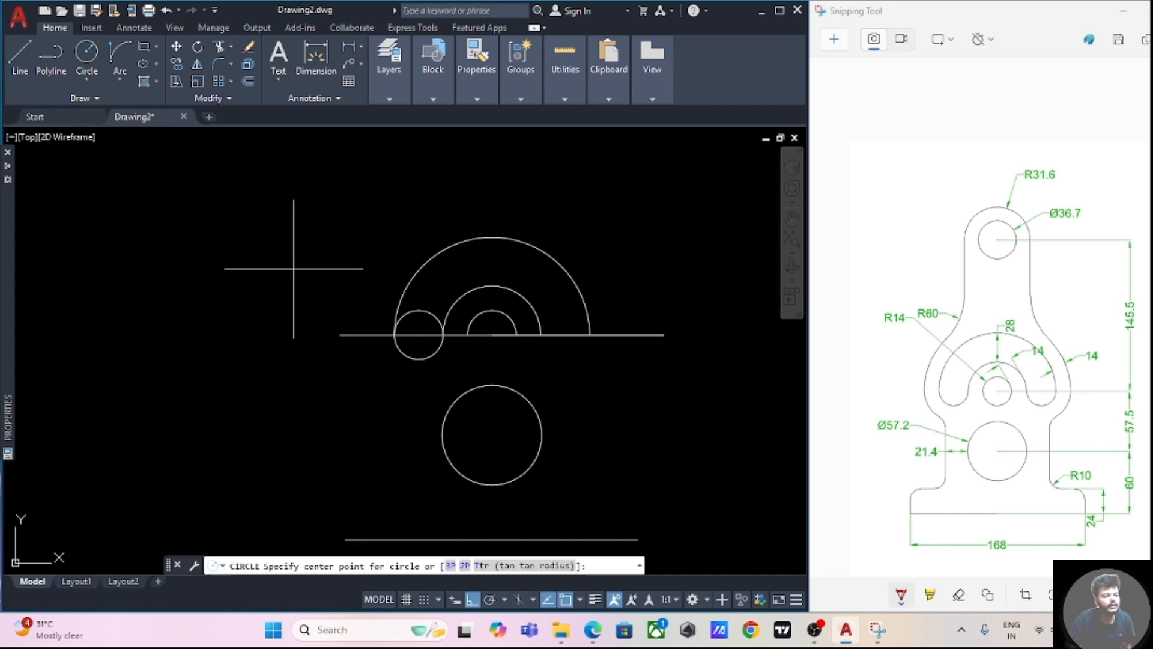
pyautogui.click(589, 335)
pyautogui.press('Escape')
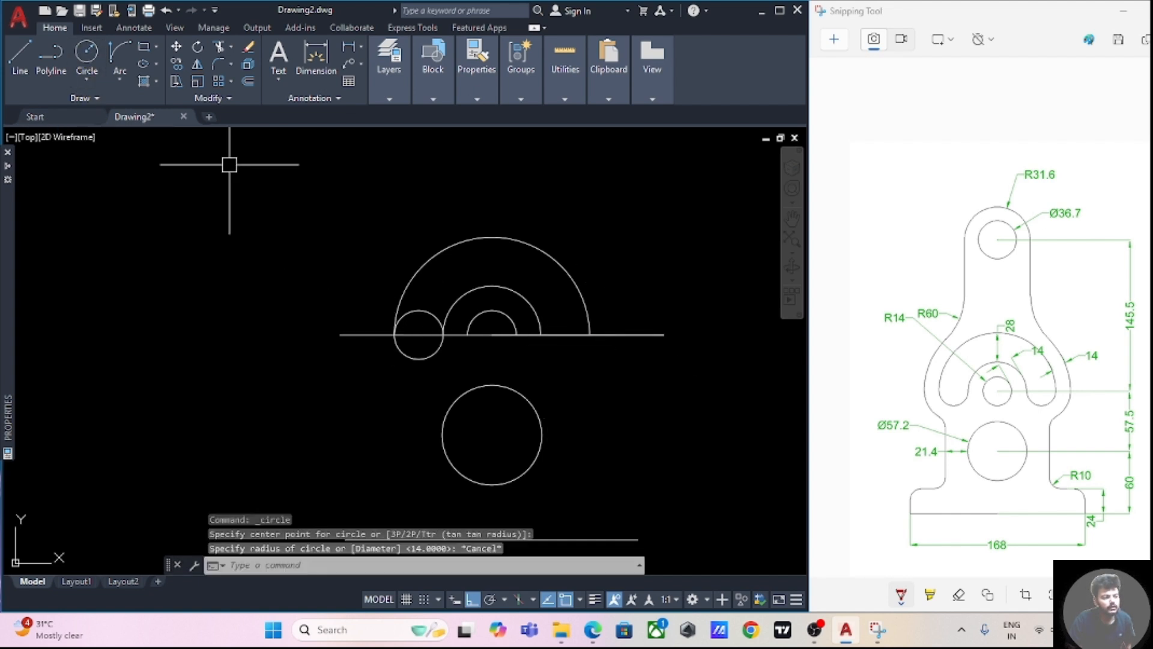
# - Draw a two-point circle spanning the right ends of the middle and outermost arcs of the central slot
pyautogui.click(91, 54)
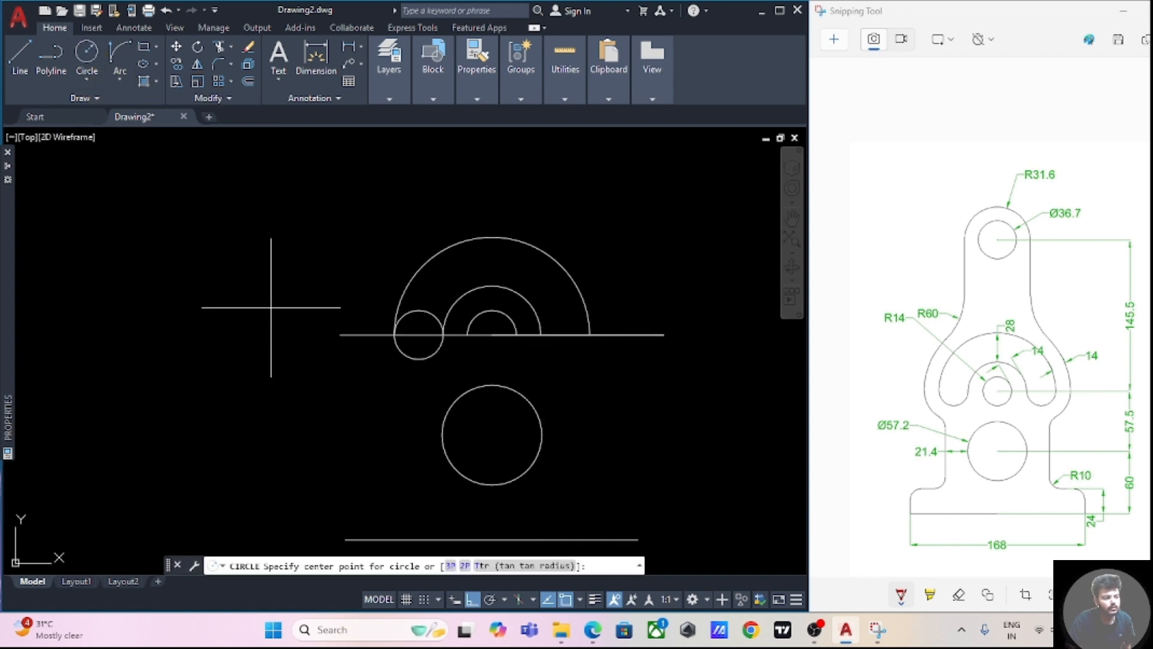
pyautogui.click(465, 567)
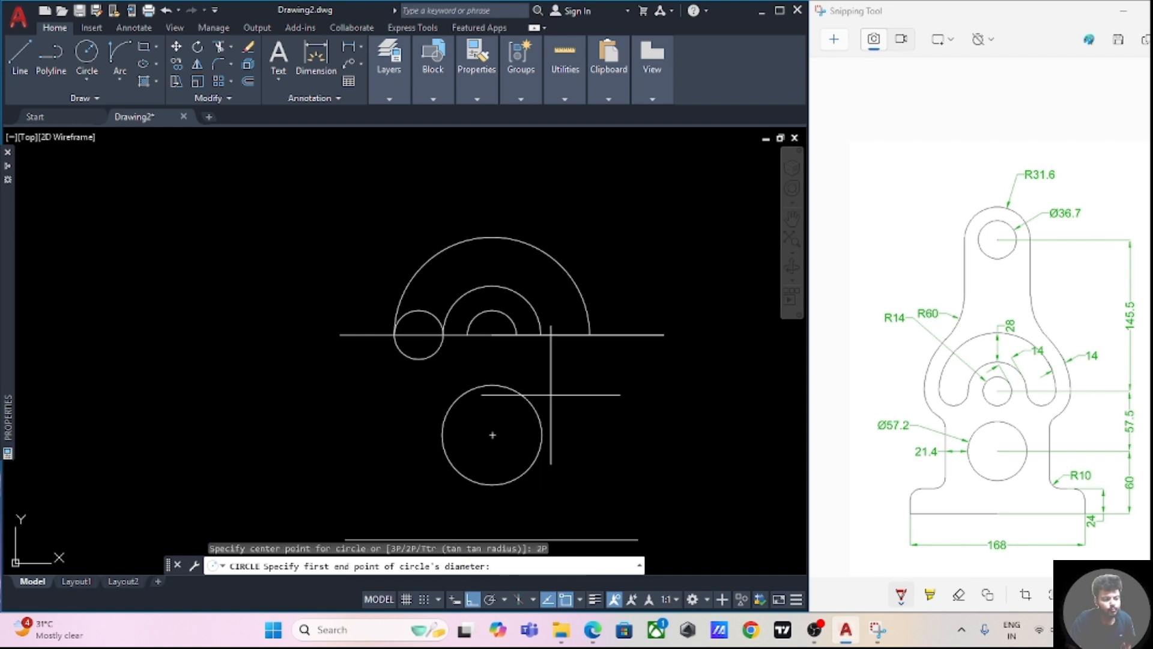
pyautogui.scroll(2, 589, 335)
pyautogui.click(589, 334)
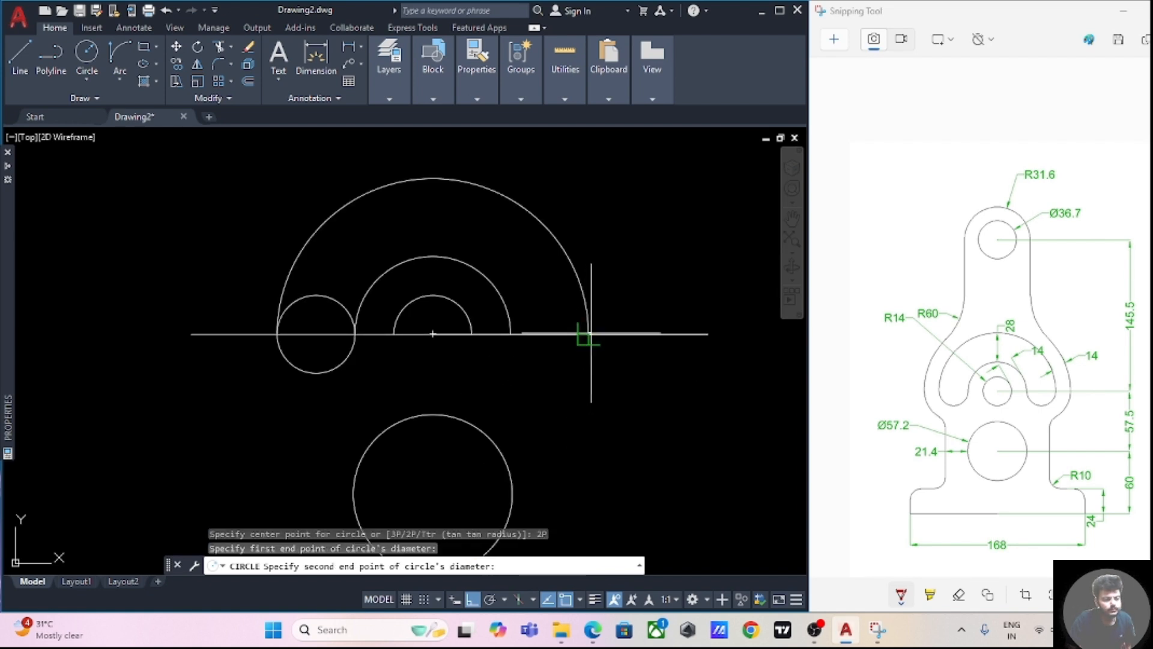
pyautogui.click(511, 333)
pyautogui.press('Escape')
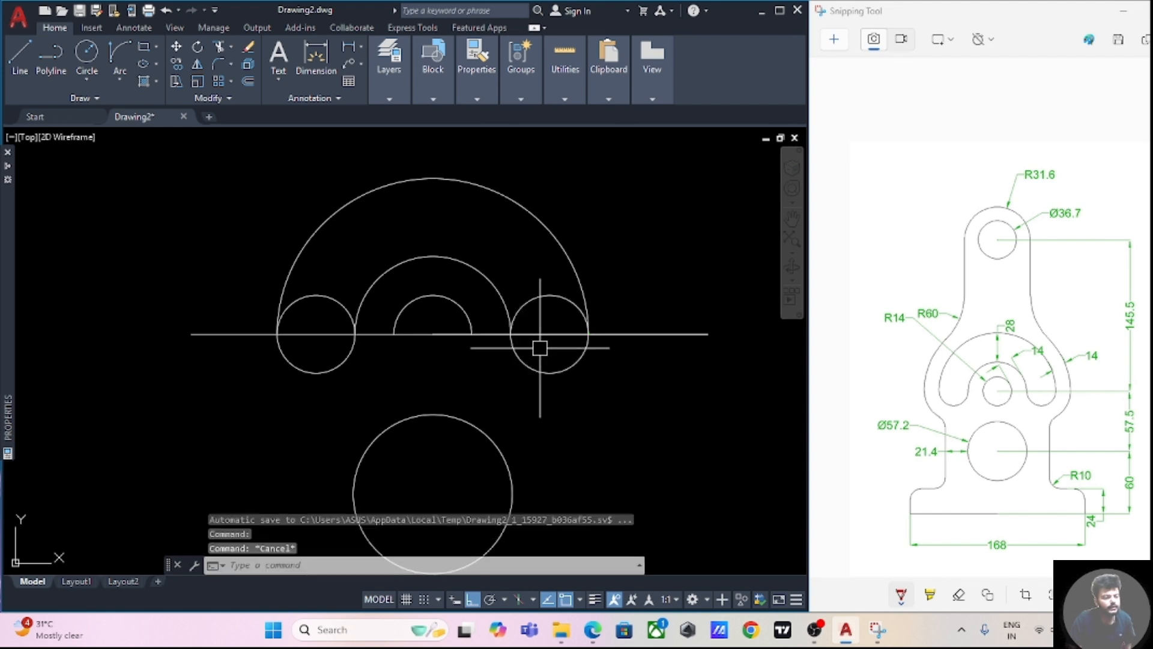
# - Trim the upper halves of both slot end circles above the horizontal centre line, leaving rounded slot ends
pyautogui.write('t')
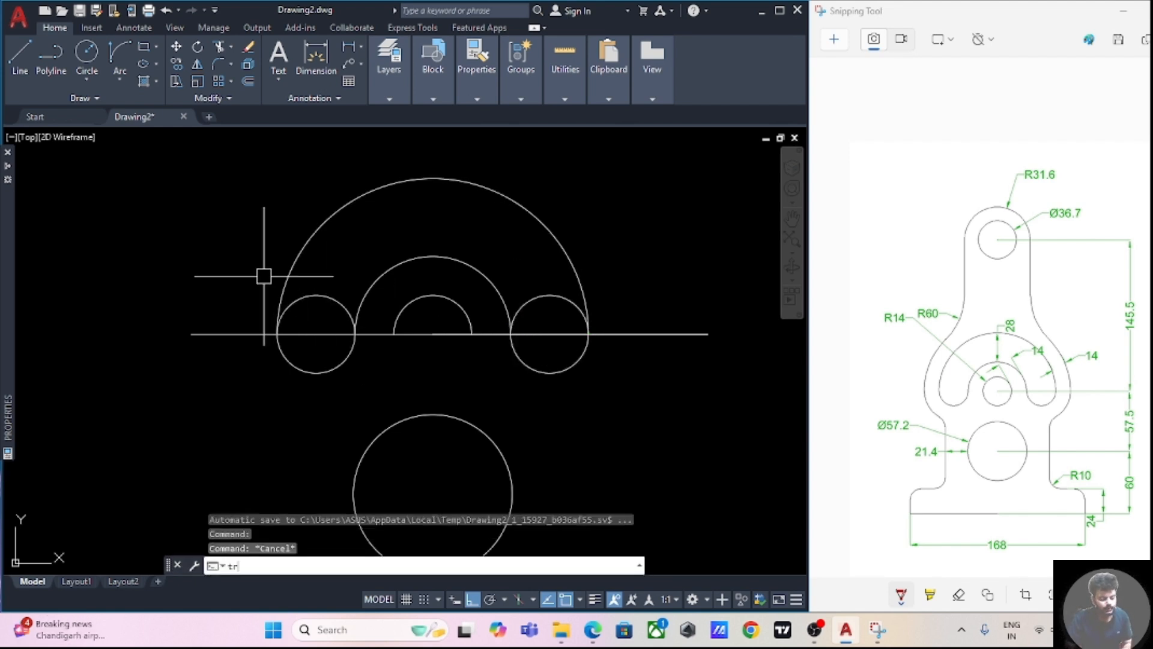
pyautogui.write('r')
pyautogui.press('Return')
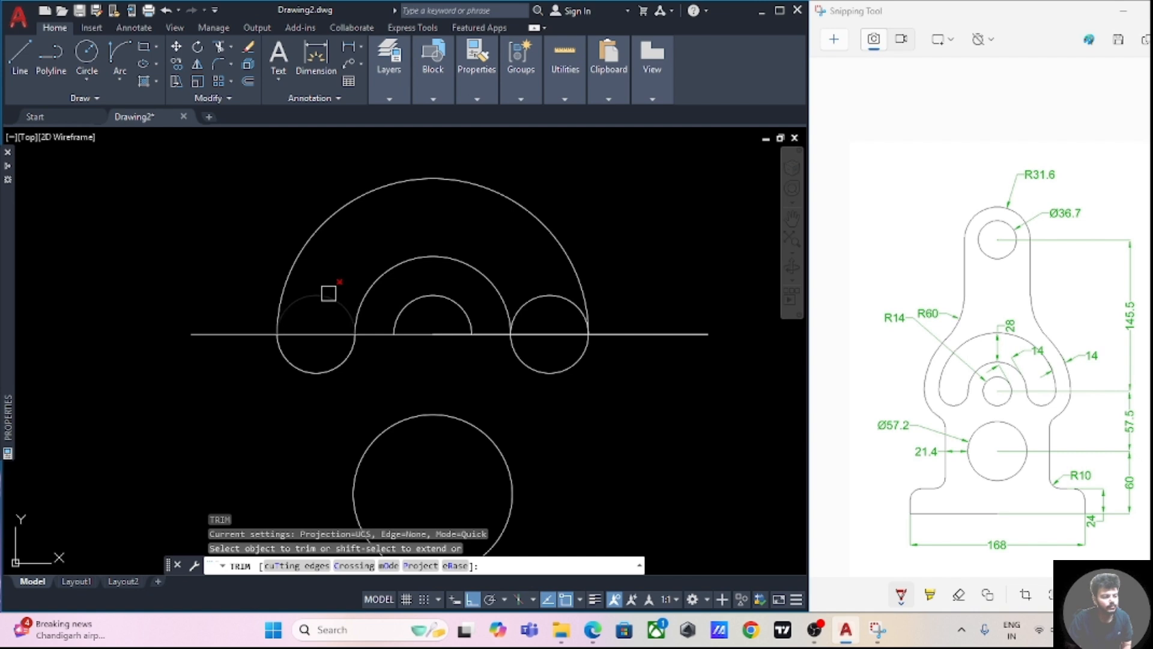
pyautogui.click(329, 293)
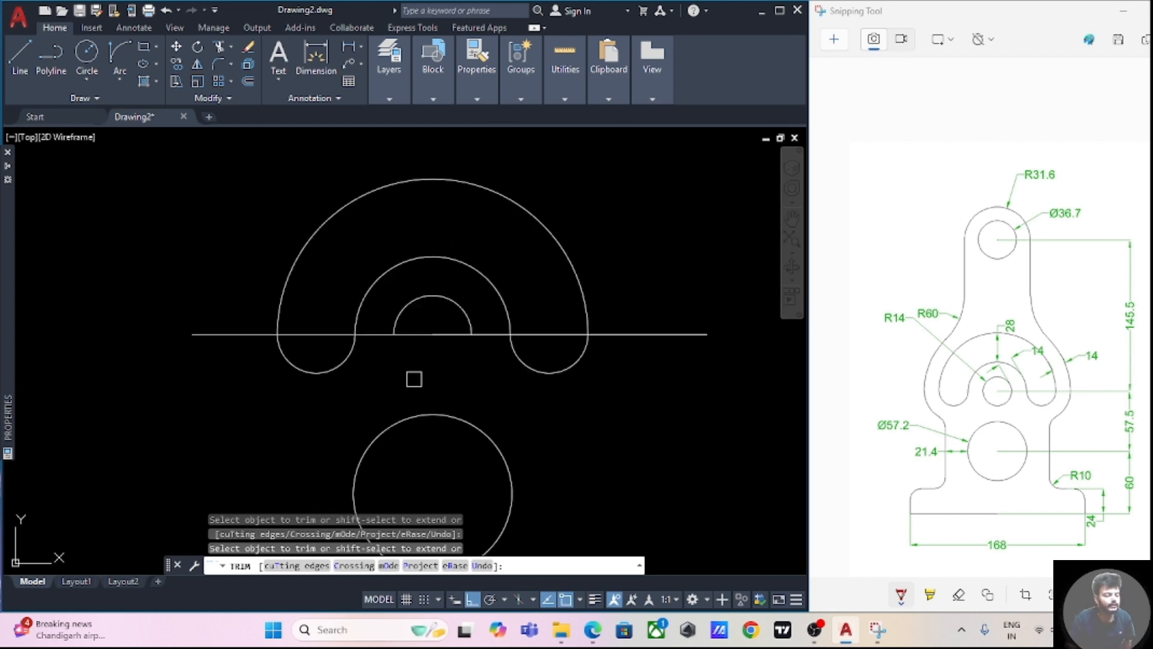
pyautogui.press('Escape')
# - Delete the overlapping horizontal centre lines that run through the central slot's arc centre
pyautogui.click(422, 335)
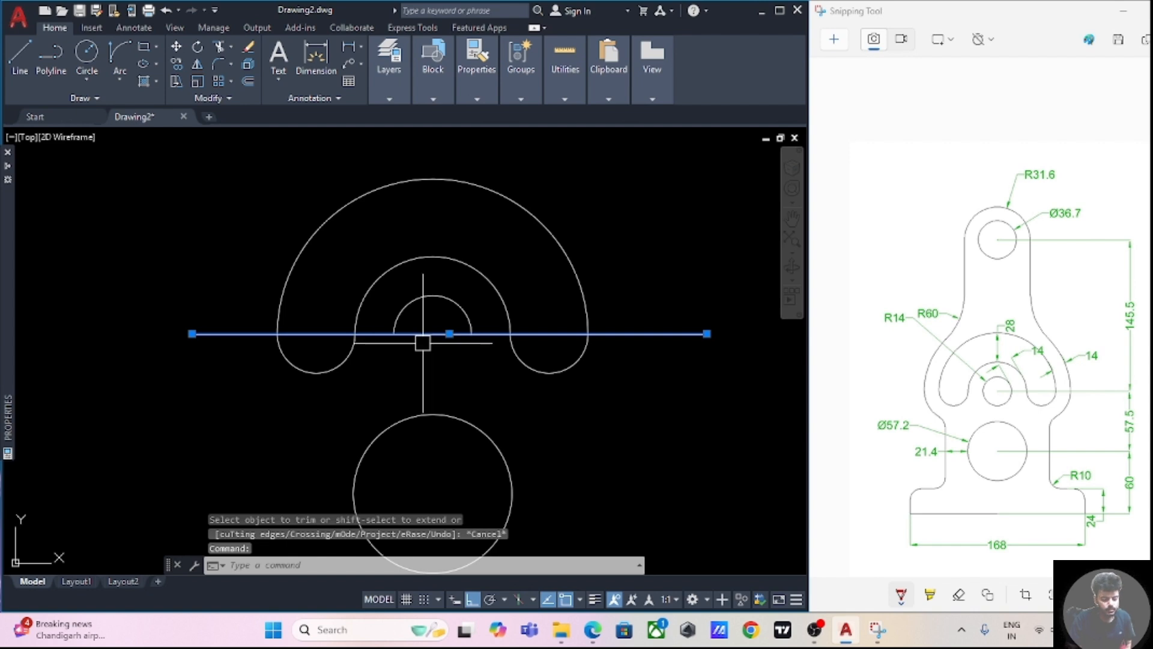
pyautogui.press('Delete')
pyautogui.click(443, 334)
pyautogui.press('Delete')
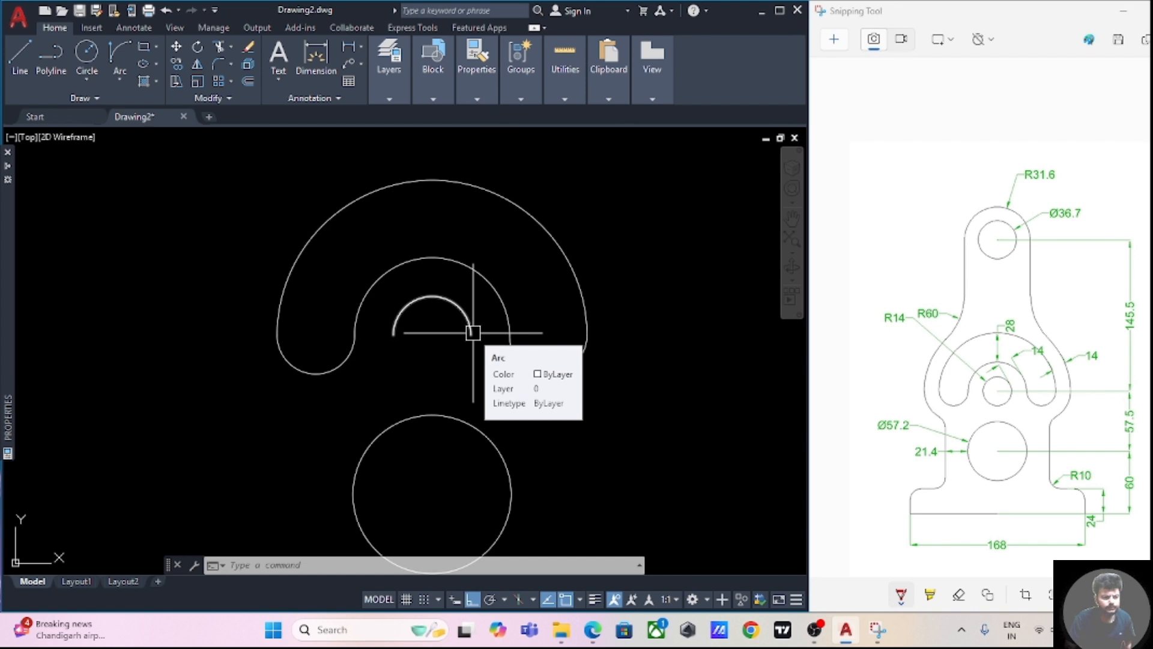
pyautogui.click(472, 332)
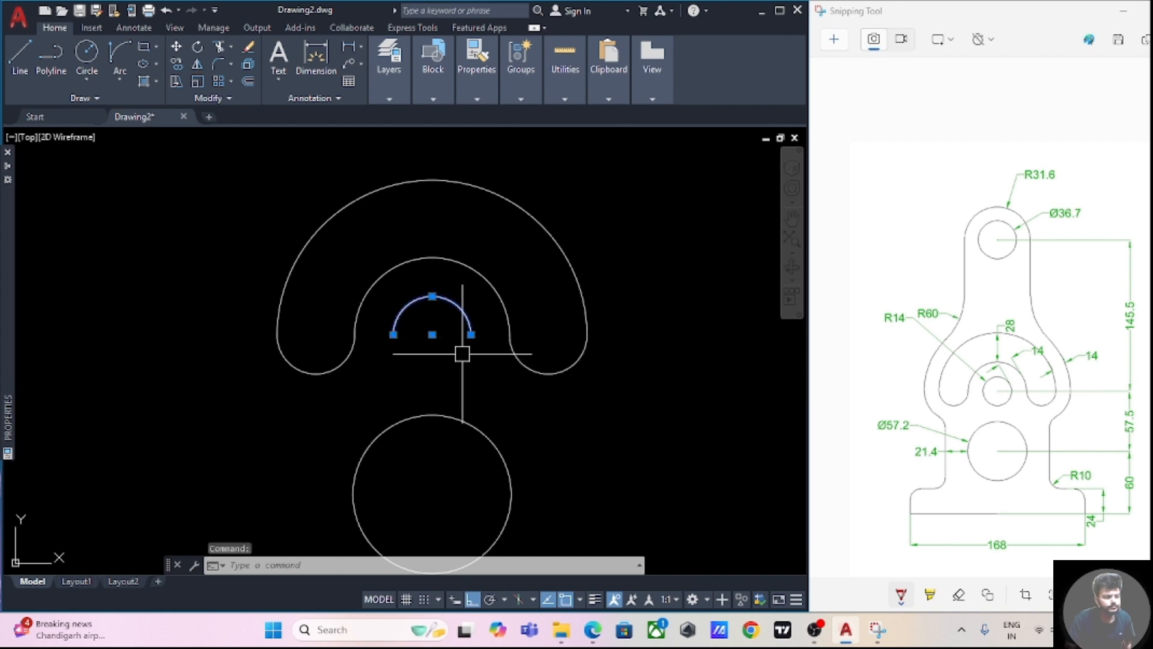
pyautogui.click(197, 381)
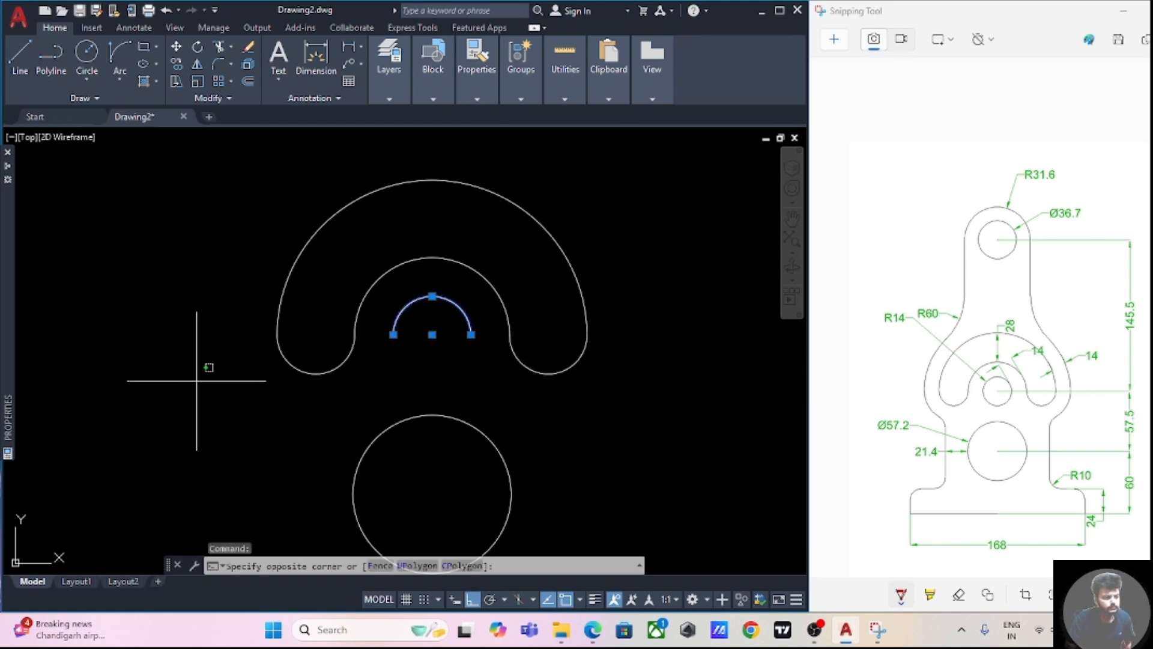
pyautogui.press('Escape')
pyautogui.press('Escape')
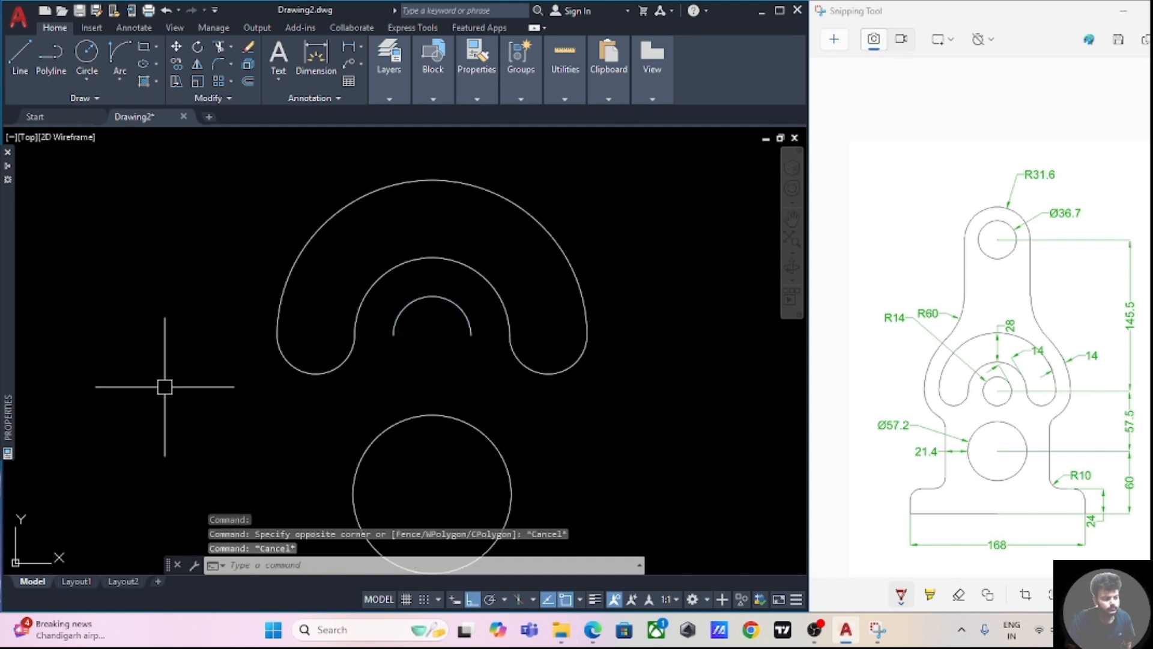
# - Draw a full radius 14 circle at the slot's arc centre and delete the overlapping half arc
pyautogui.click(87, 53)
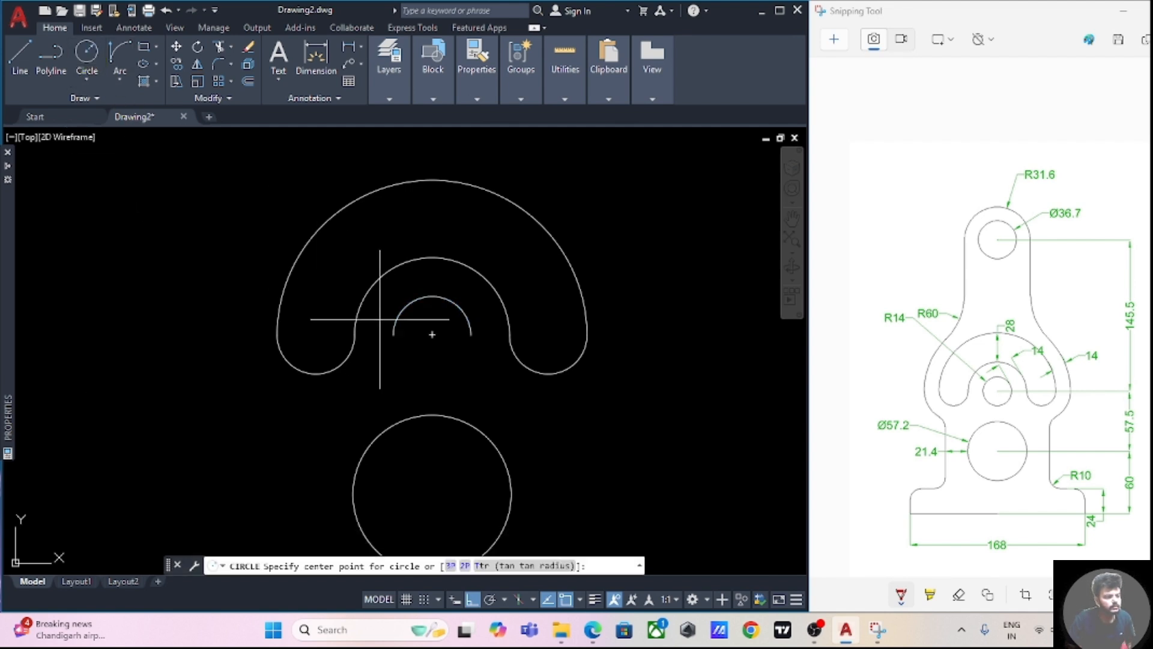
pyautogui.click(432, 335)
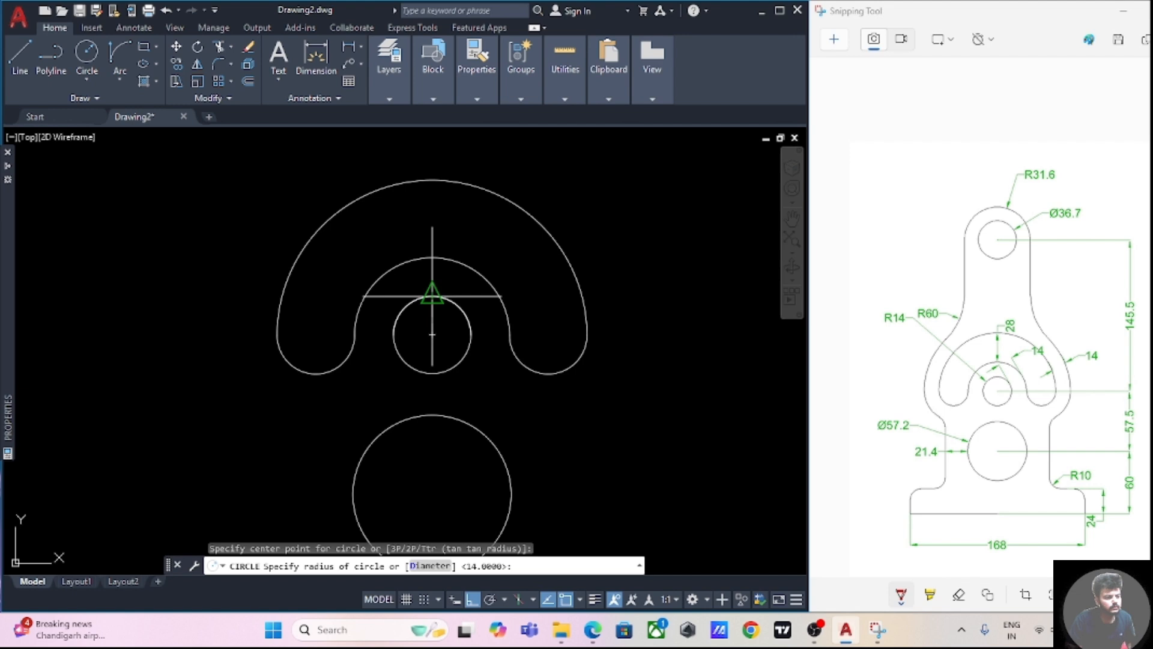
pyautogui.press('Return')
pyautogui.press('Escape')
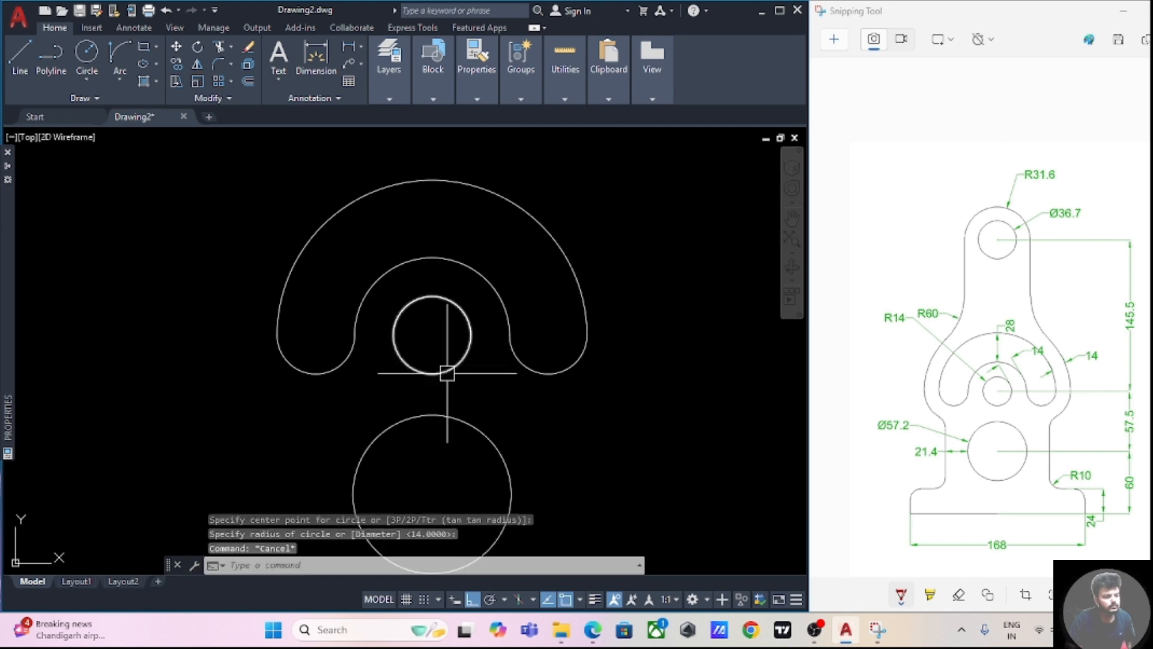
pyautogui.click(416, 301)
pyautogui.click(465, 374)
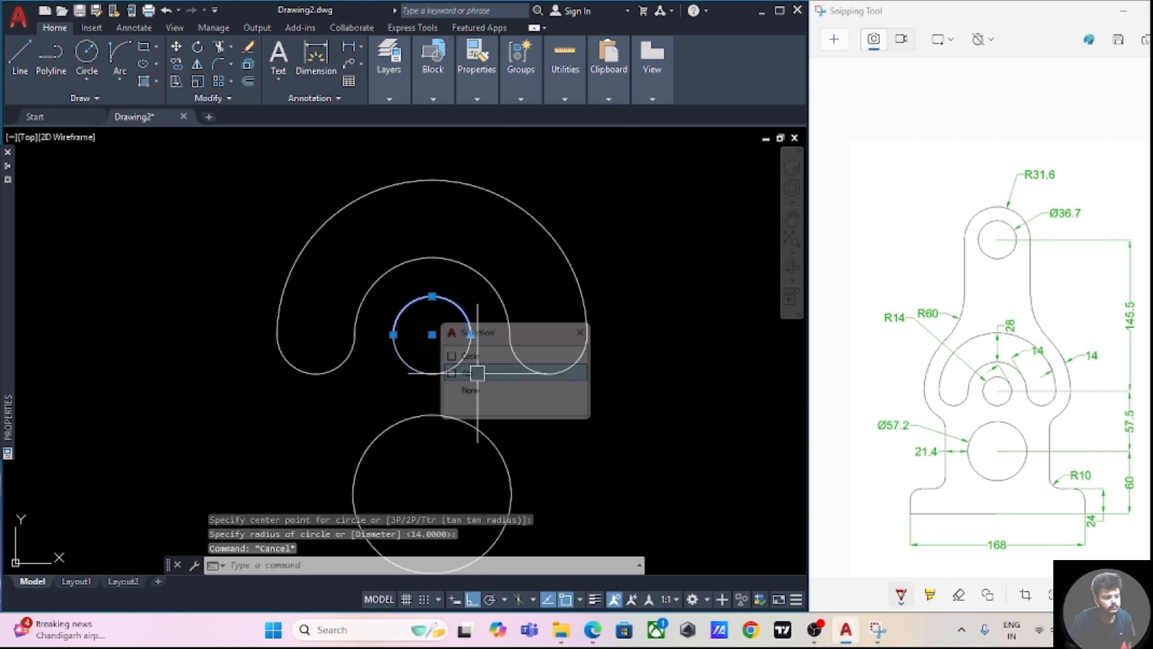
pyautogui.press('Delete')
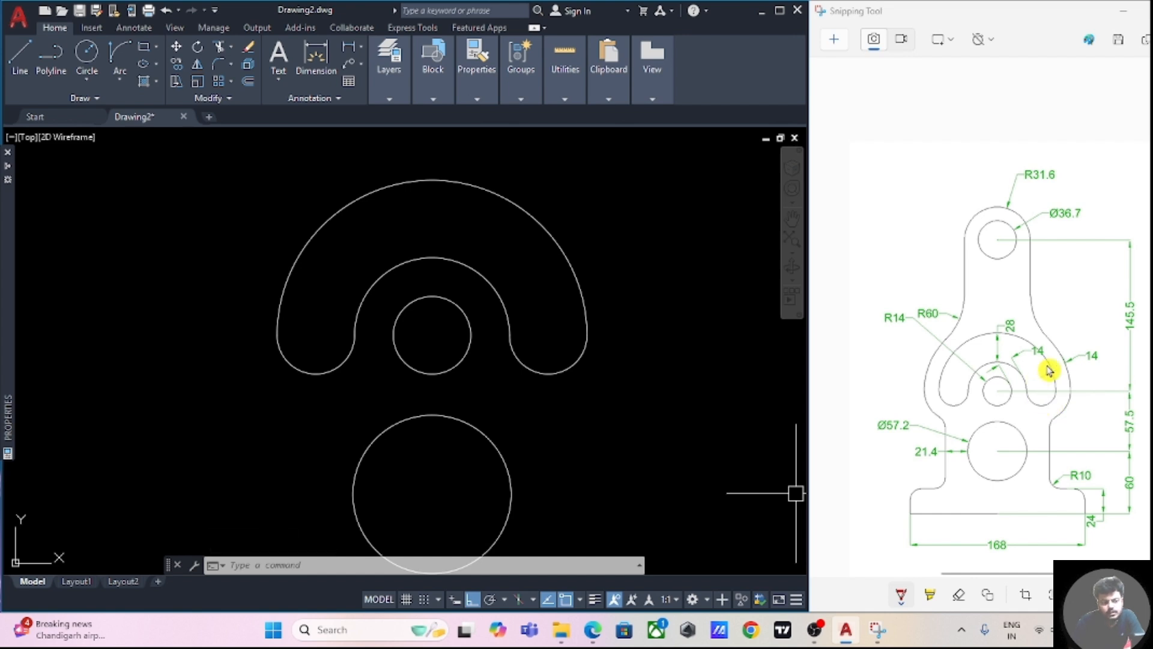
# - Draw a vertical line from the left end of the radius 31.6 arc down to just above the slot's outer arc
pyautogui.scroll(-3, 1065, 357)
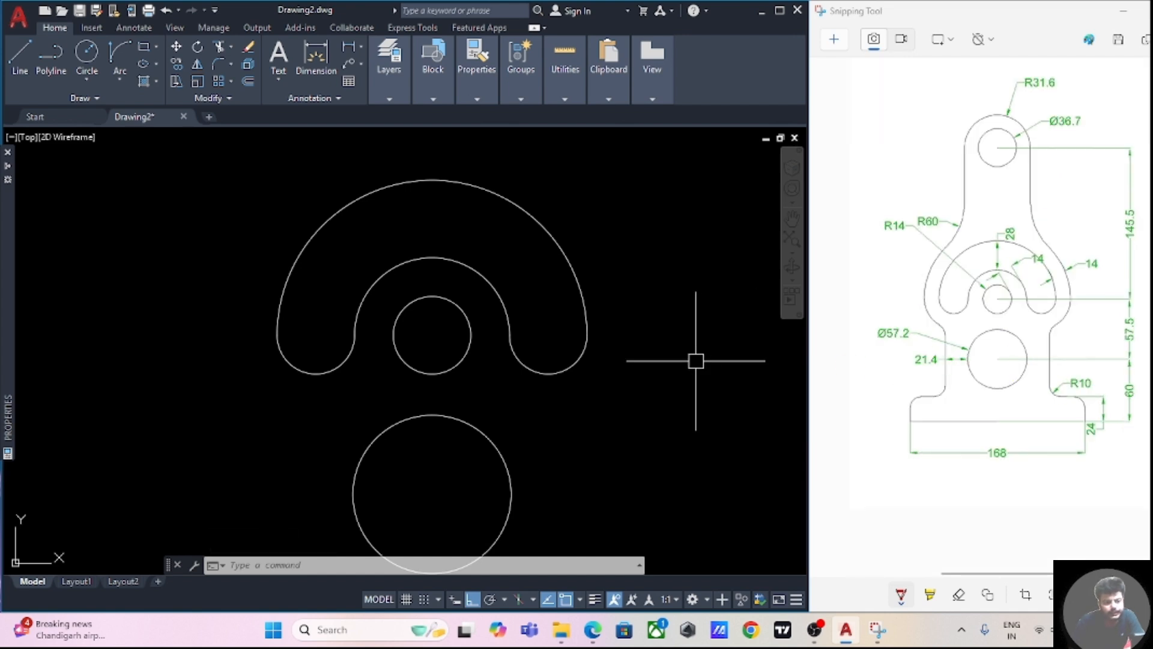
pyautogui.scroll(-2, 676, 343)
pyautogui.moveTo(676, 343); pyautogui.dragTo(635, 379, button='middle')
pyautogui.scroll(-2, 635, 378)
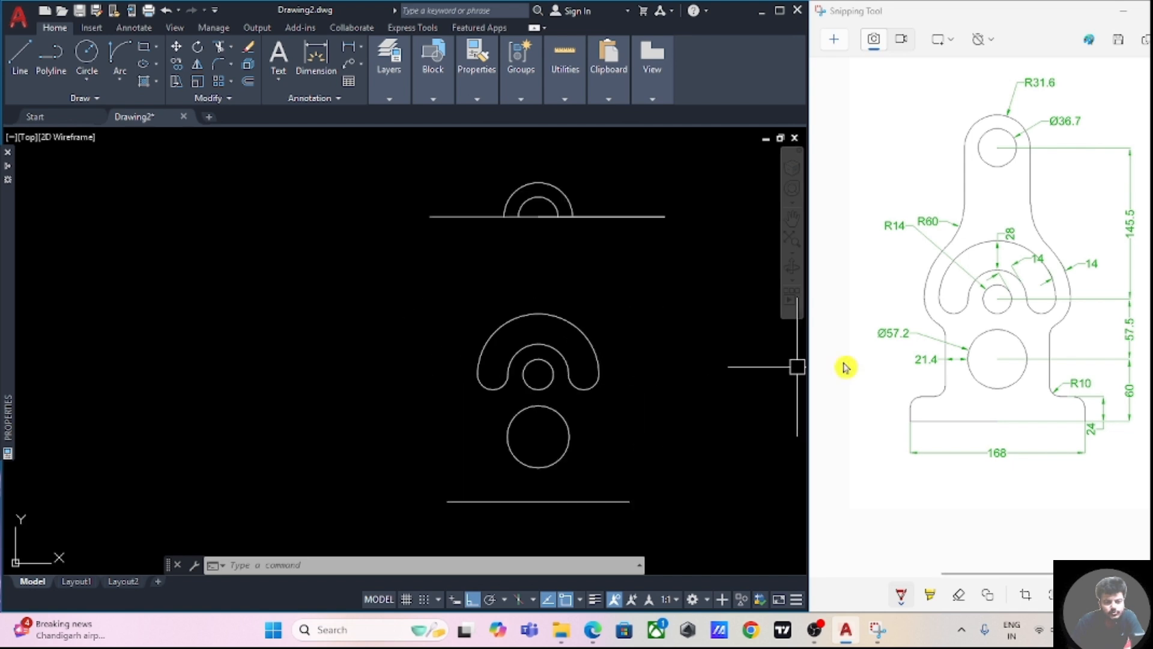
pyautogui.scroll(2, 677, 389)
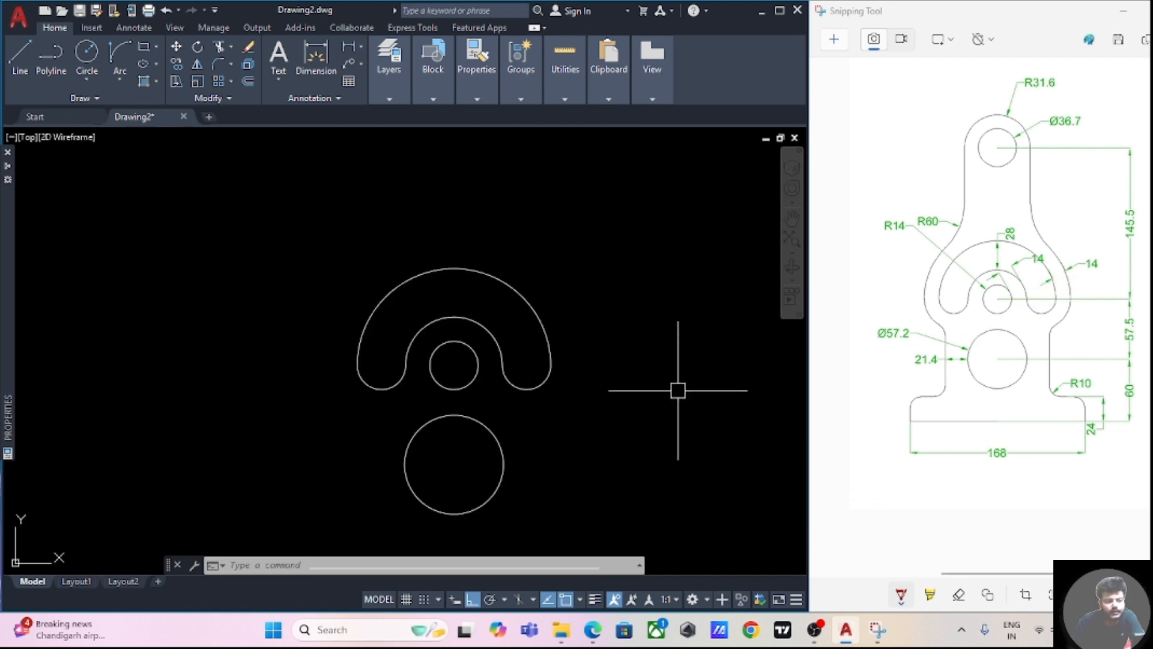
pyautogui.moveTo(674, 386)
pyautogui.mouseDown(button='middle')
pyautogui.moveTo(680, 418)
pyautogui.moveTo(657, 382)
pyautogui.mouseUp(button='middle')
pyautogui.scroll(-2, 667, 389)
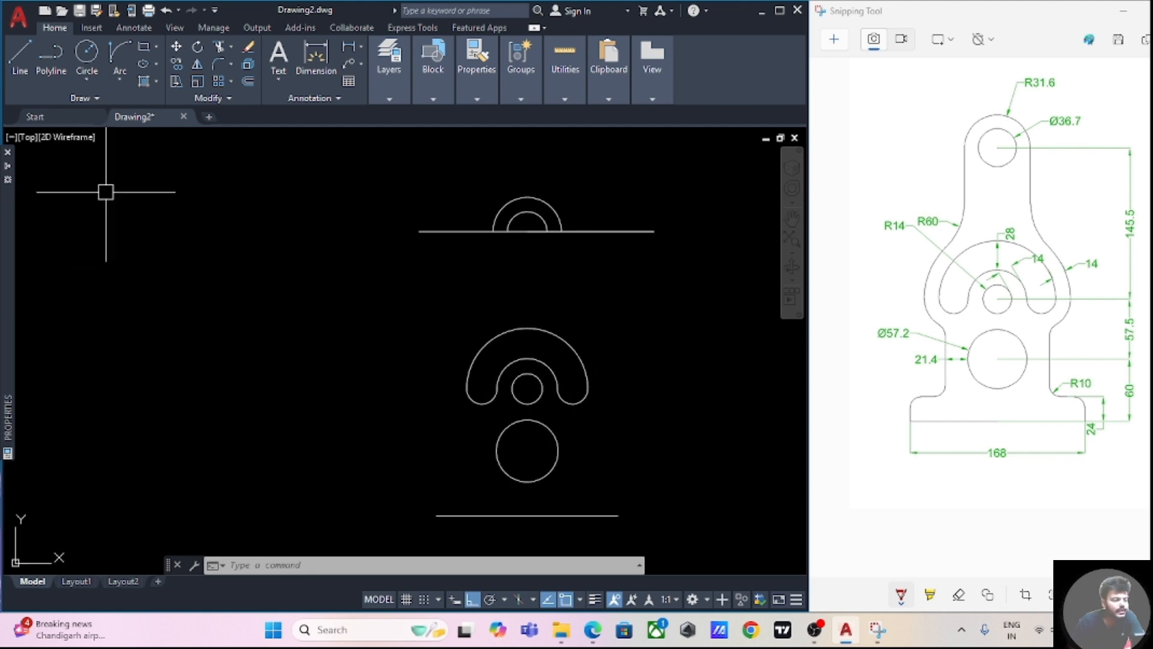
pyautogui.click(19, 56)
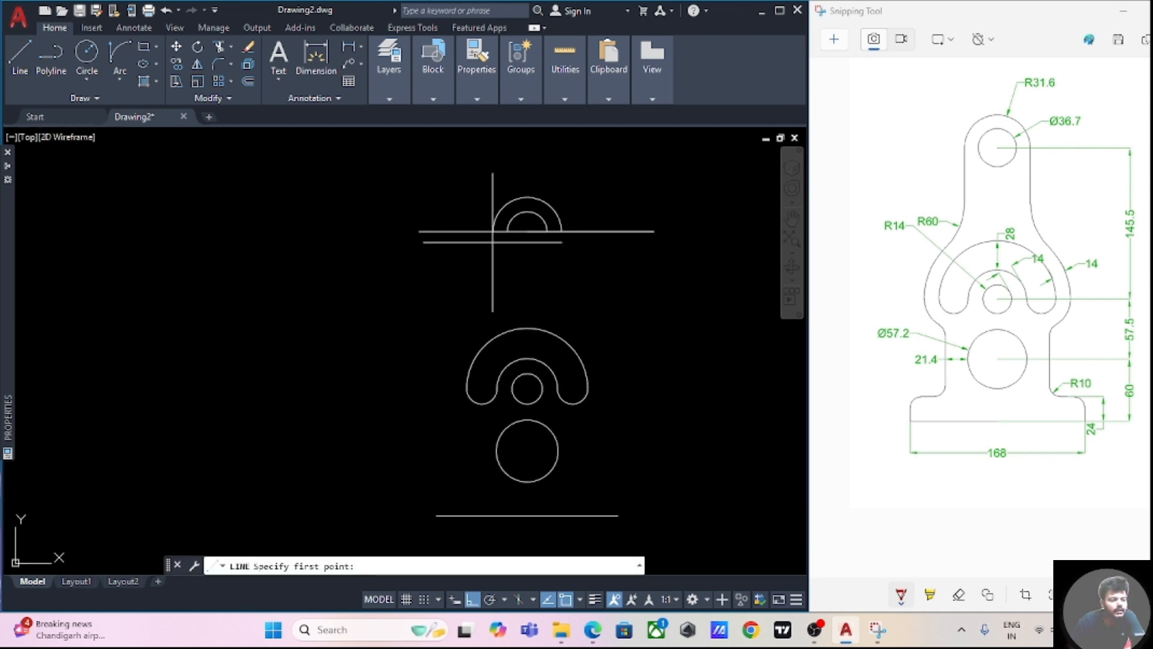
pyautogui.click(492, 231)
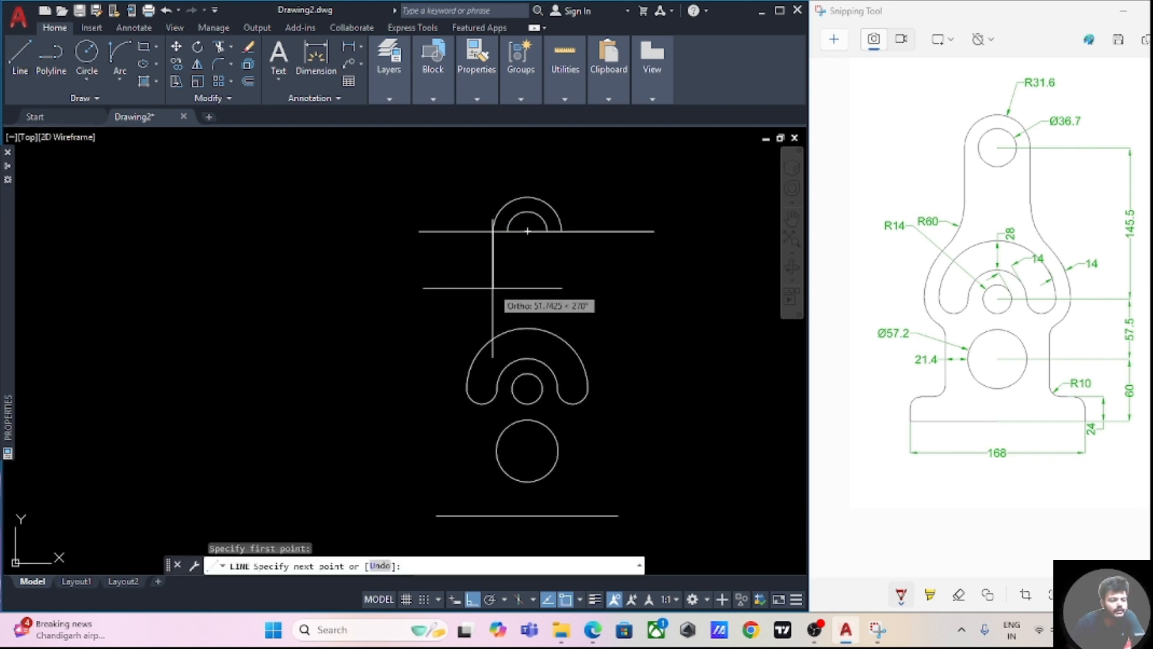
pyautogui.click(494, 329)
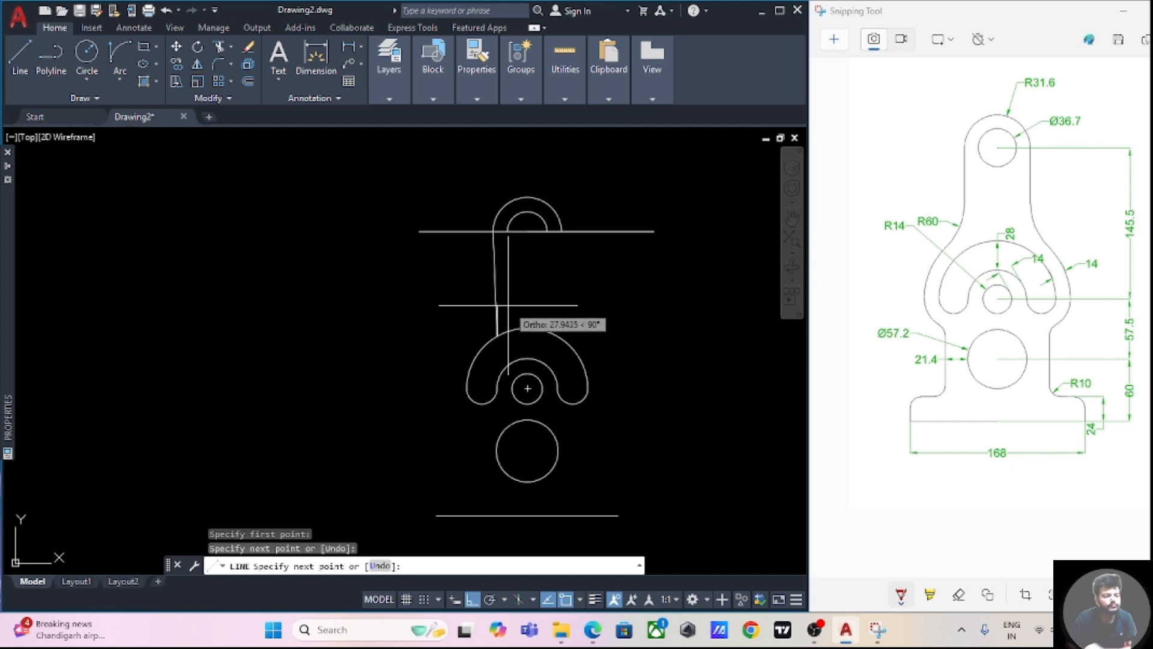
pyautogui.hotkey('ctrl', 'z')
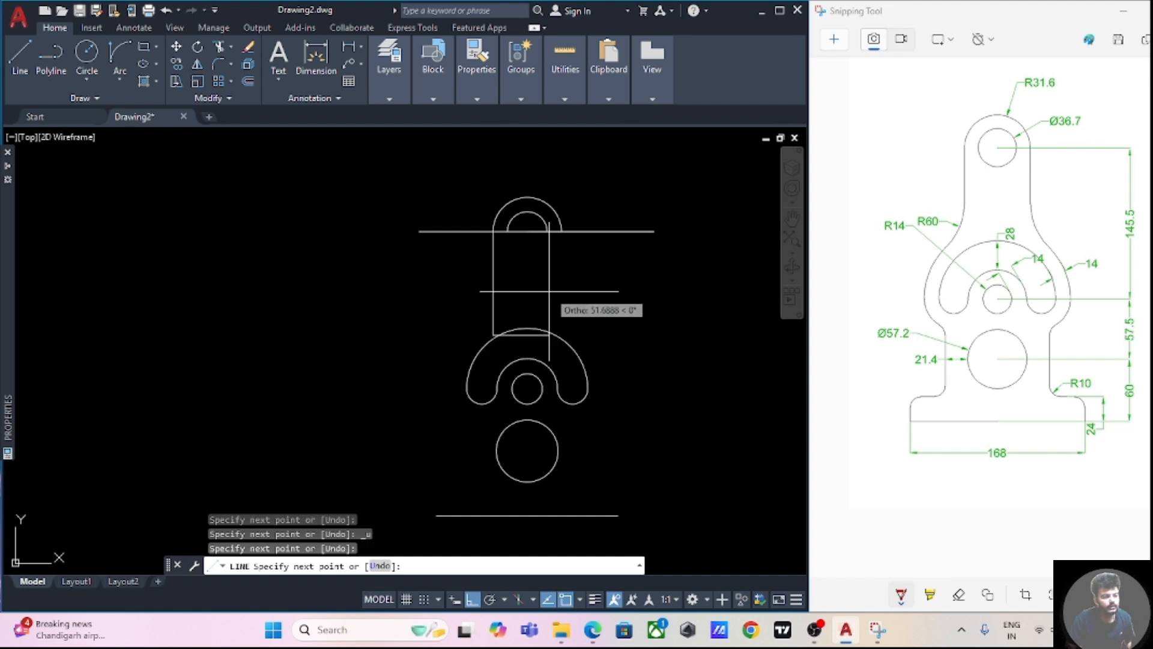
pyautogui.press('Escape')
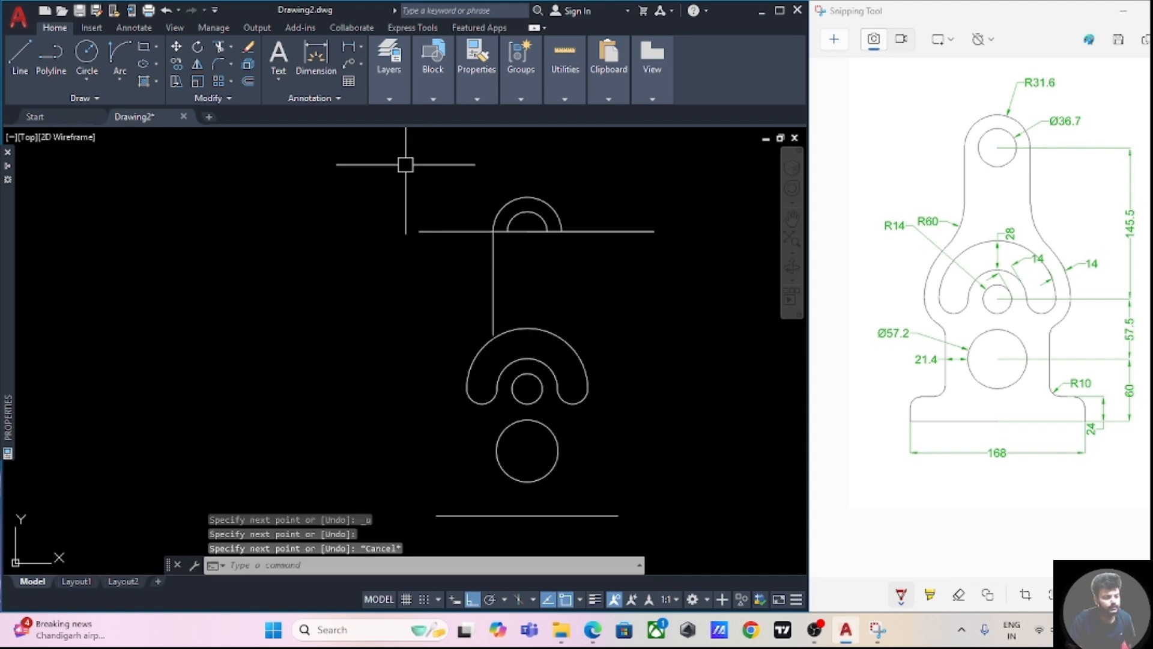
pyautogui.click(19, 57)
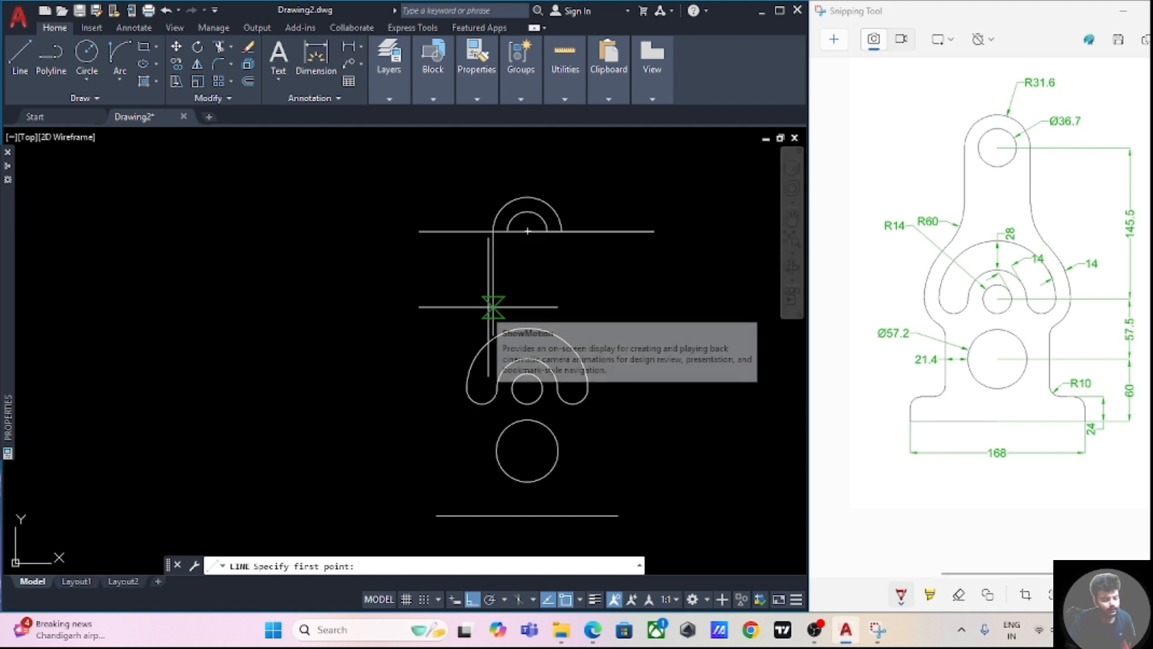
pyautogui.press('Escape')
pyautogui.scroll(1, 387, 323)
pyautogui.scroll(-2, 384, 325)
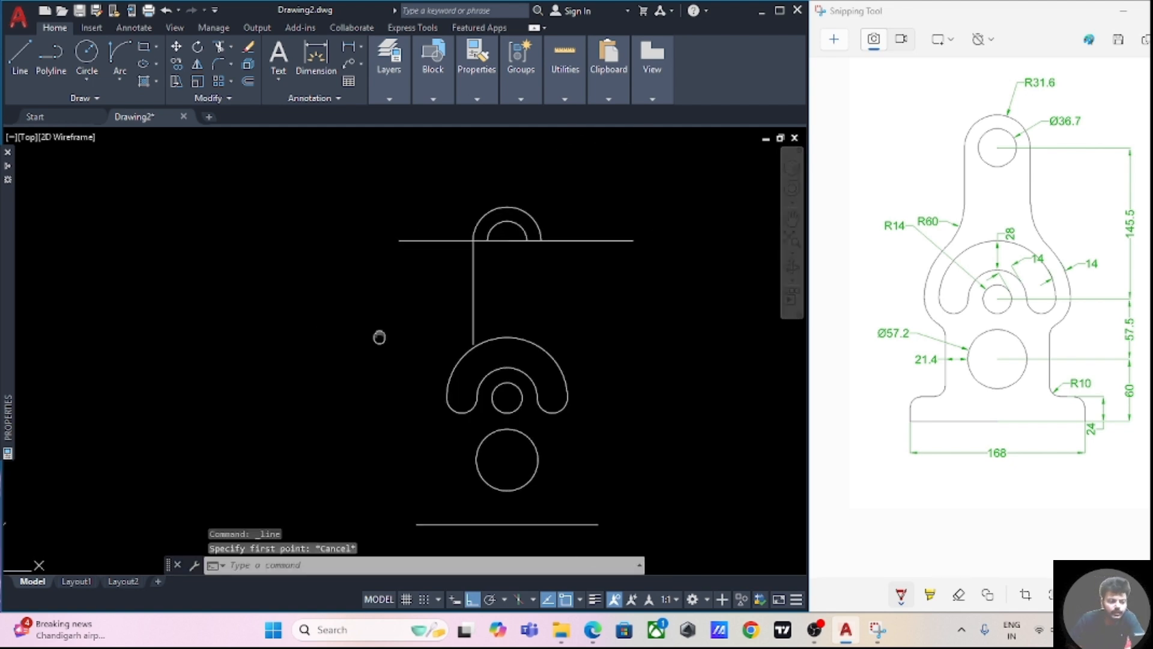
pyautogui.scroll(1, 375, 336)
pyautogui.moveTo(366, 387); pyautogui.dragTo(370, 387, button='middle')
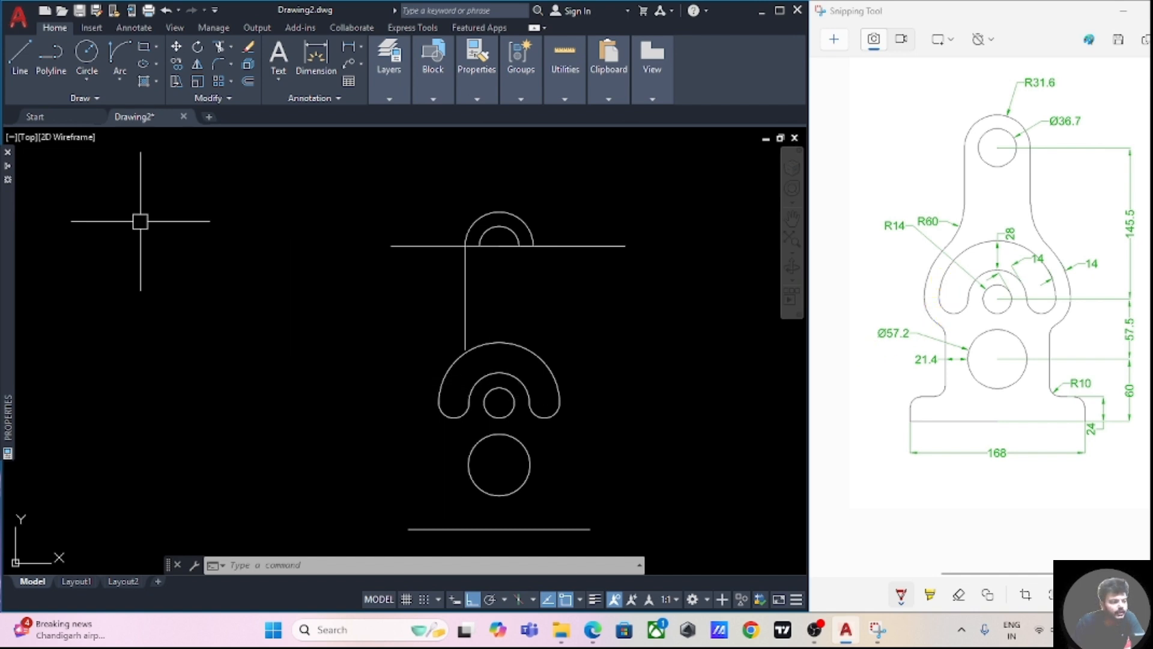
# - Offset the central slot's outer arc and its left end arc outward by 14
pyautogui.write('o')
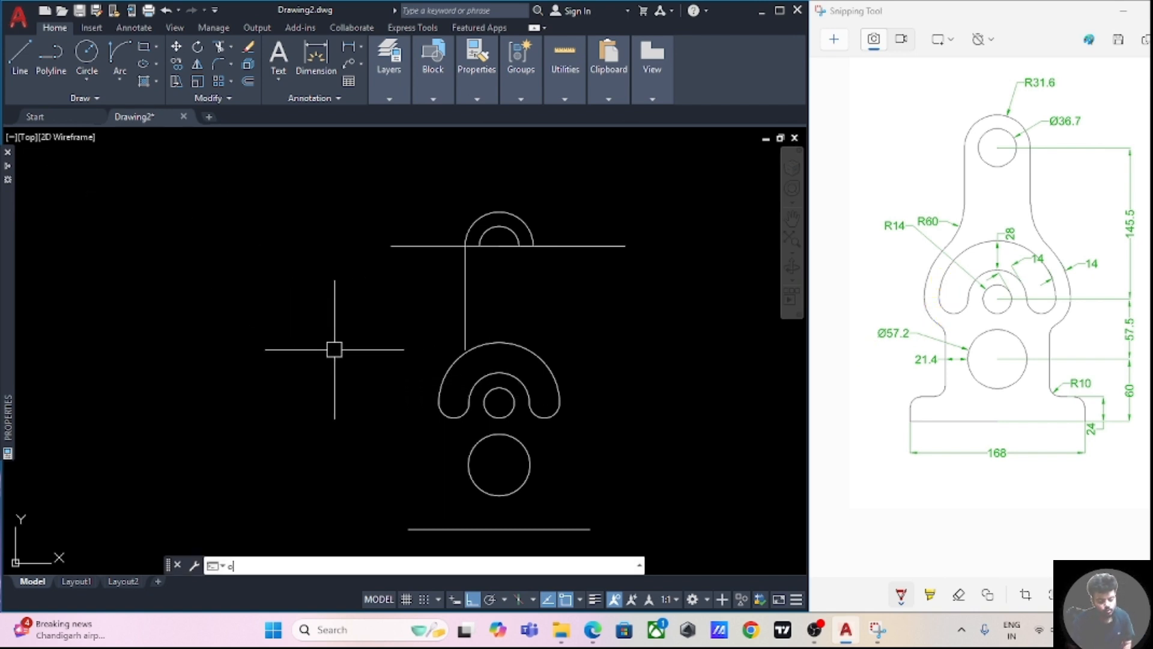
pyautogui.press('Return')
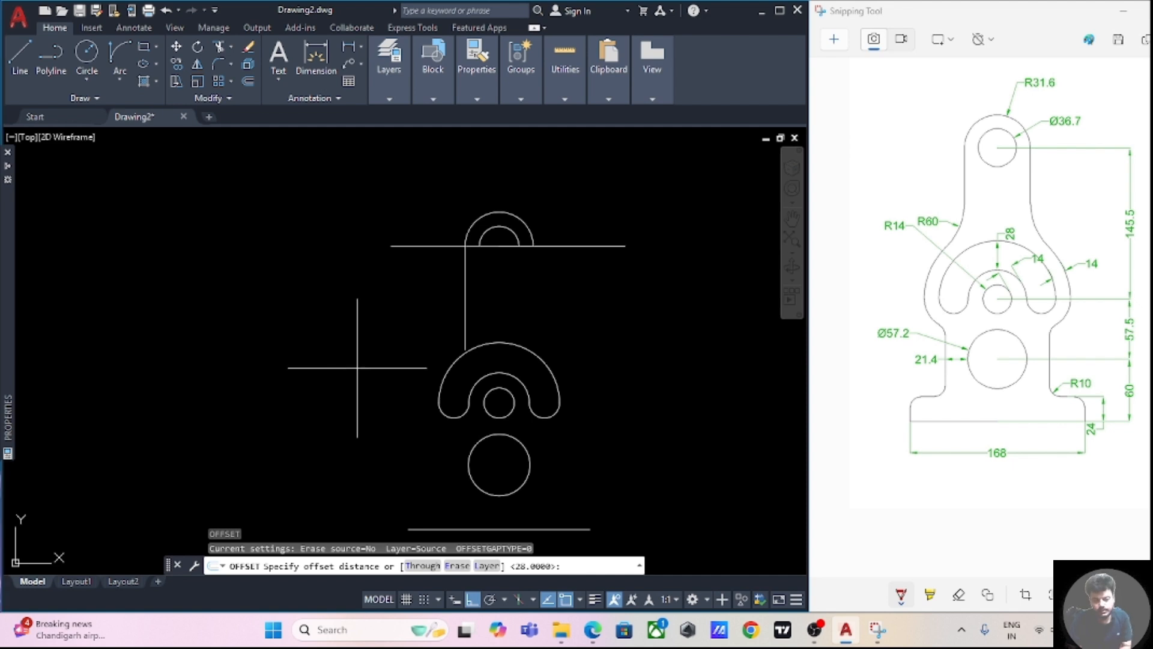
pyautogui.write('14')
pyautogui.press('Return')
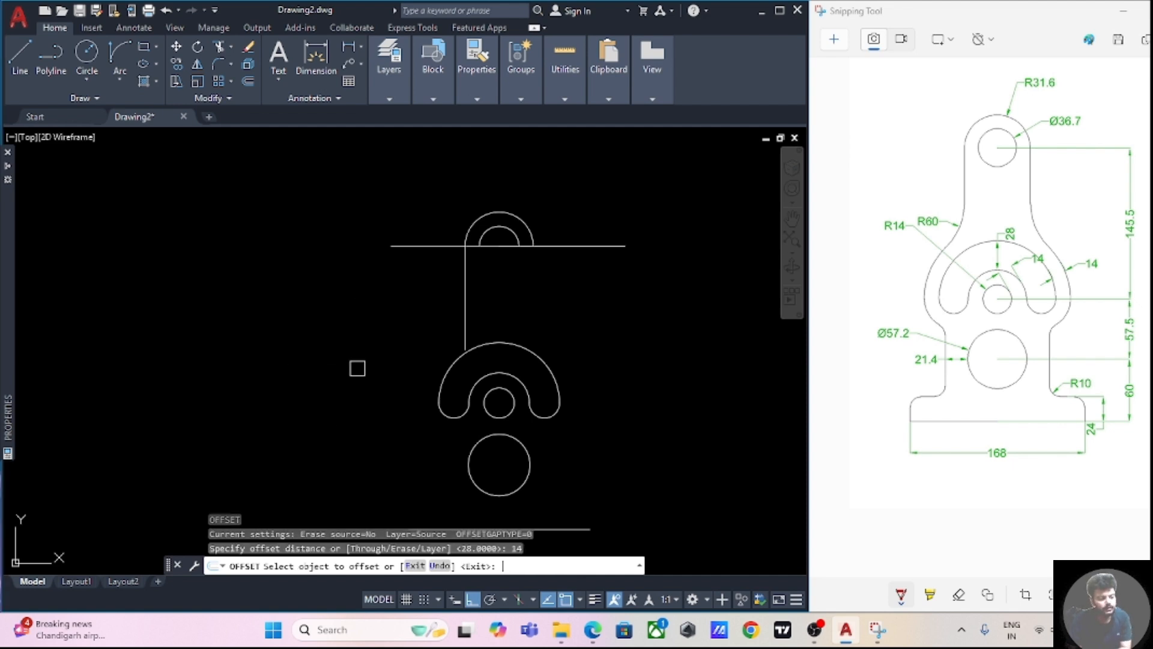
pyautogui.click(448, 373)
pyautogui.click(419, 378)
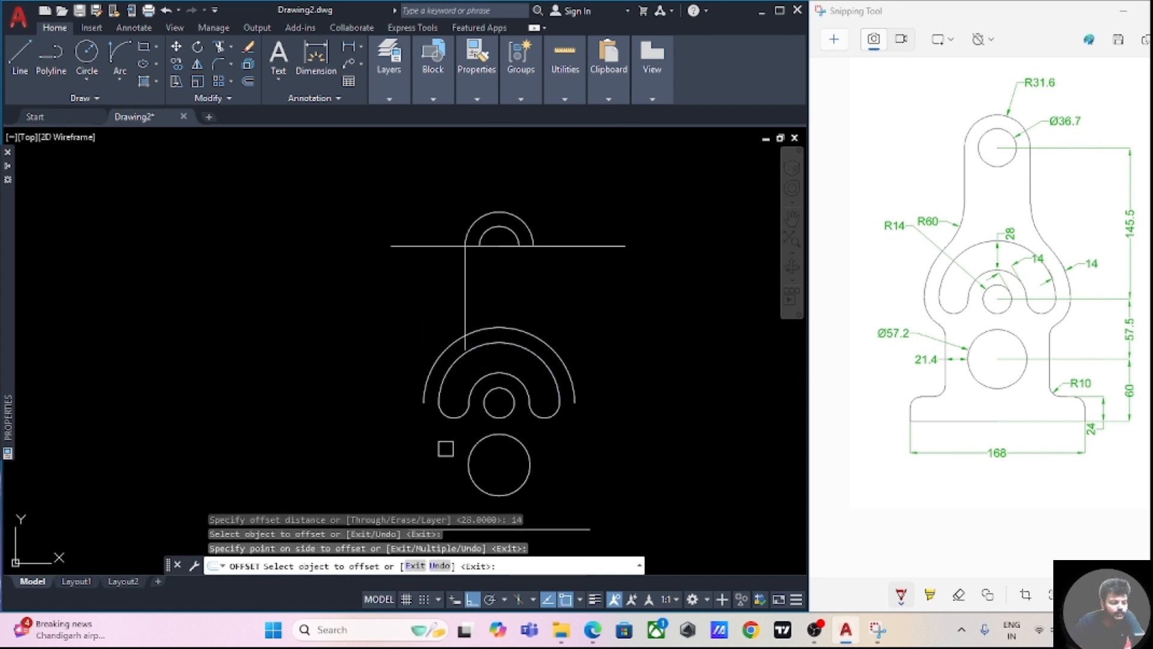
pyautogui.click(452, 417)
pyautogui.click(417, 446)
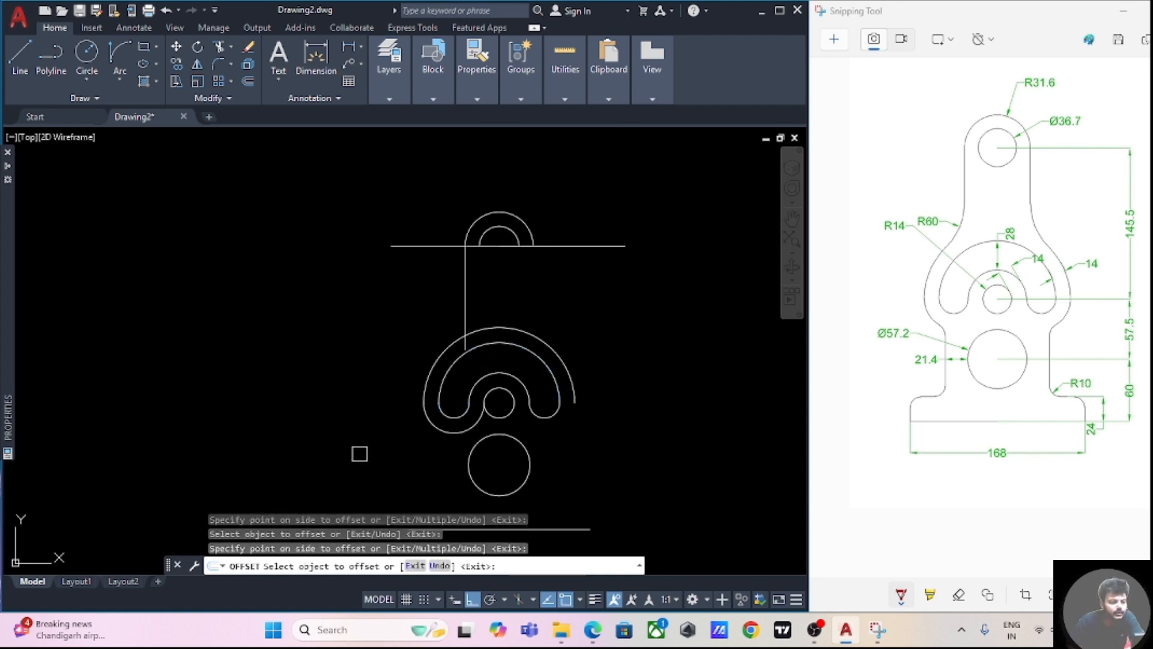
pyautogui.press('Escape')
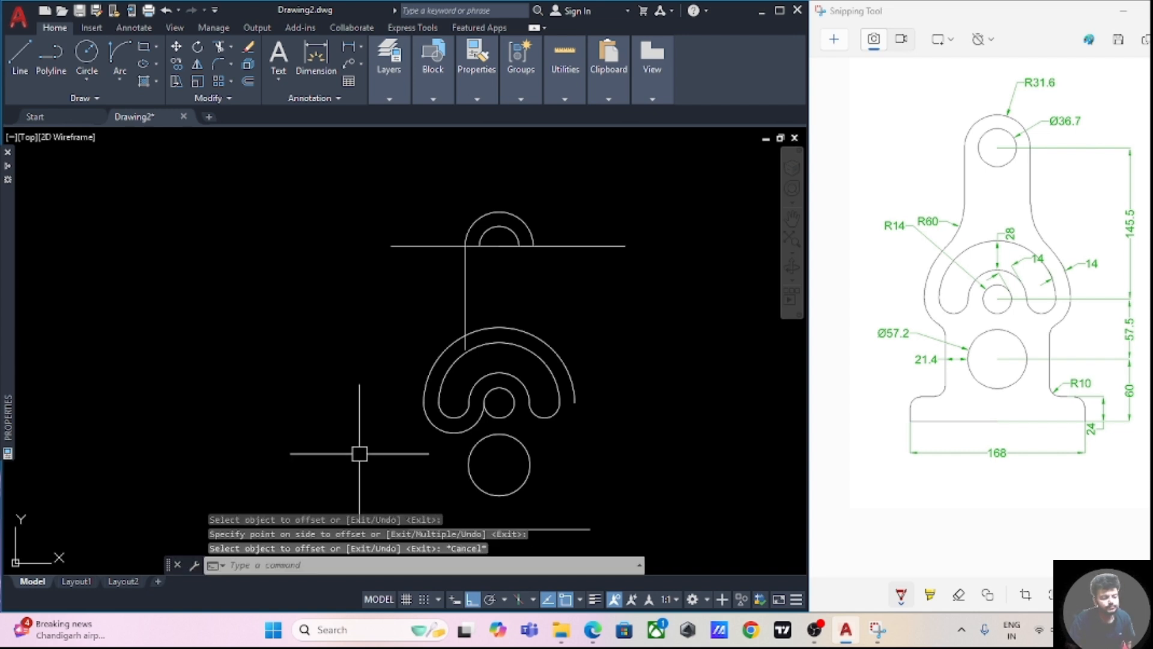
# - Fillet the slot's outer offset arc and the vertical line below the radius 31.6 arc with radius 60
pyautogui.scroll(2, 360, 453)
pyautogui.scroll(-2, 359, 453)
pyautogui.moveTo(360, 454); pyautogui.dragTo(330, 462, button='middle')
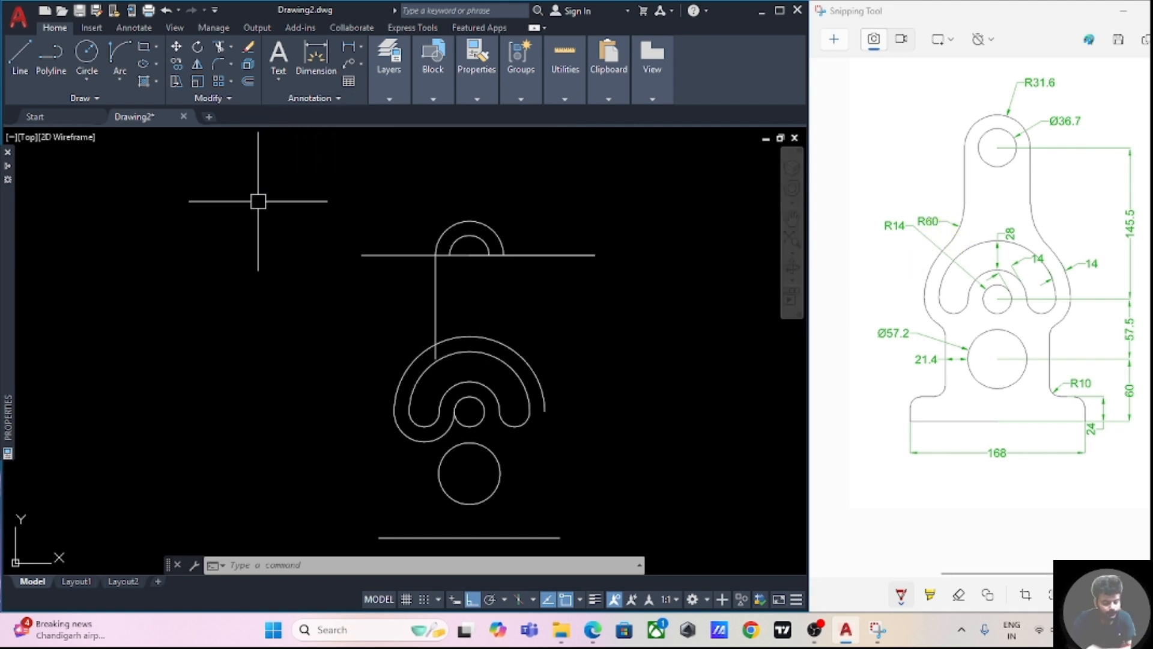
pyautogui.write('a')
pyautogui.press('BackSpace')
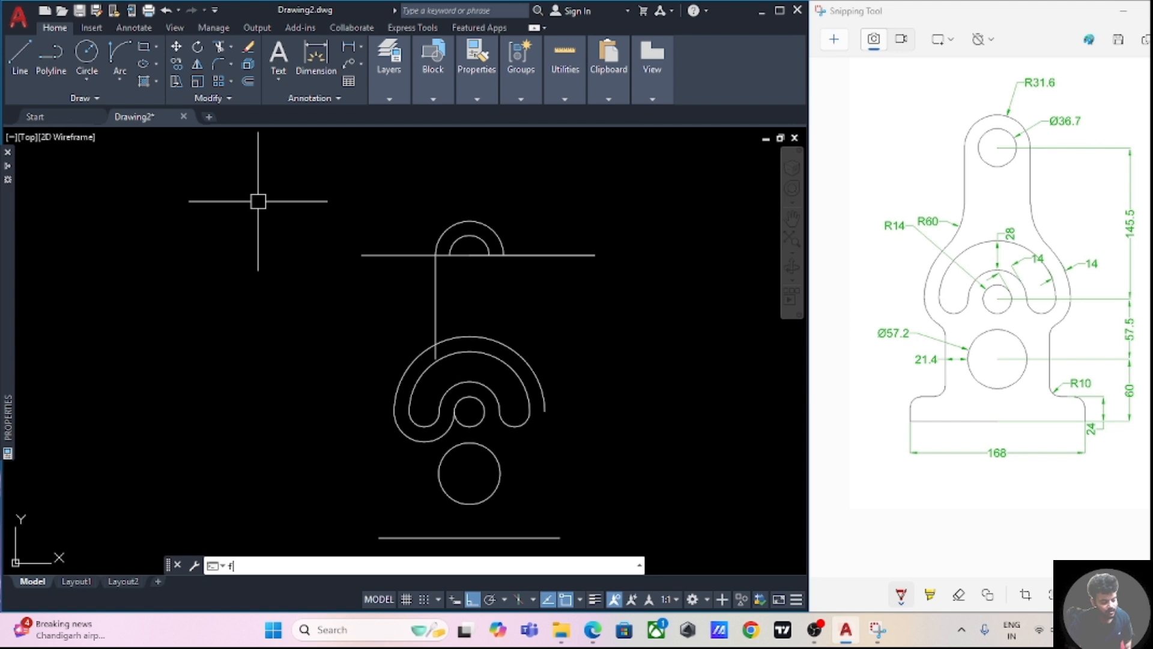
pyautogui.press('Return')
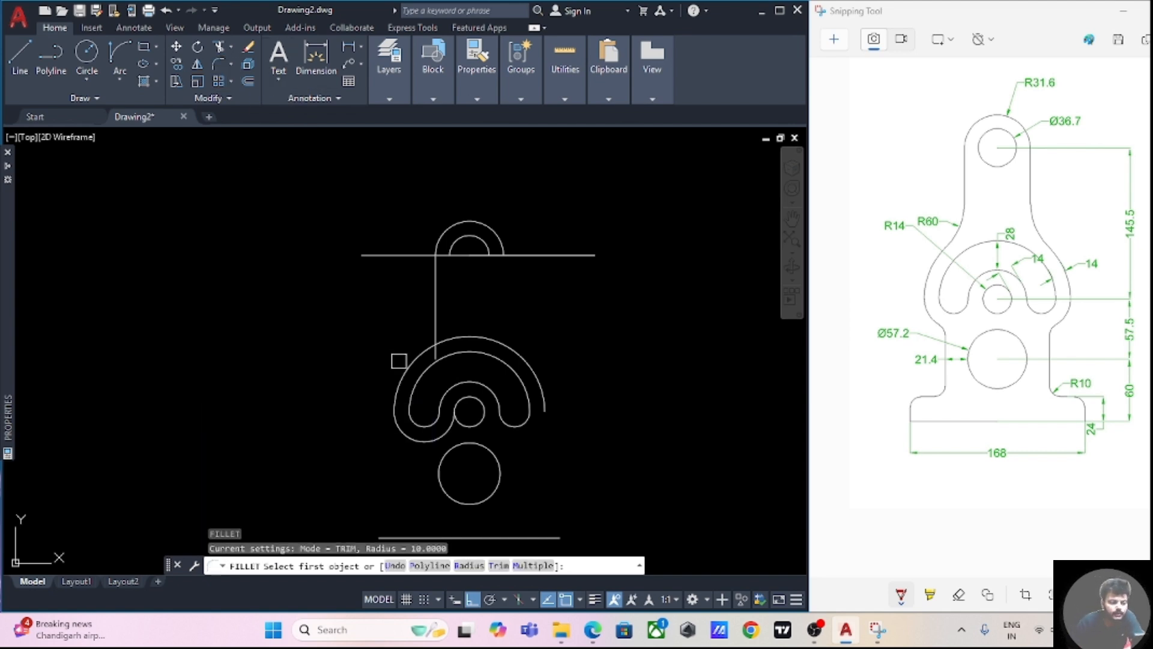
pyautogui.click(466, 566)
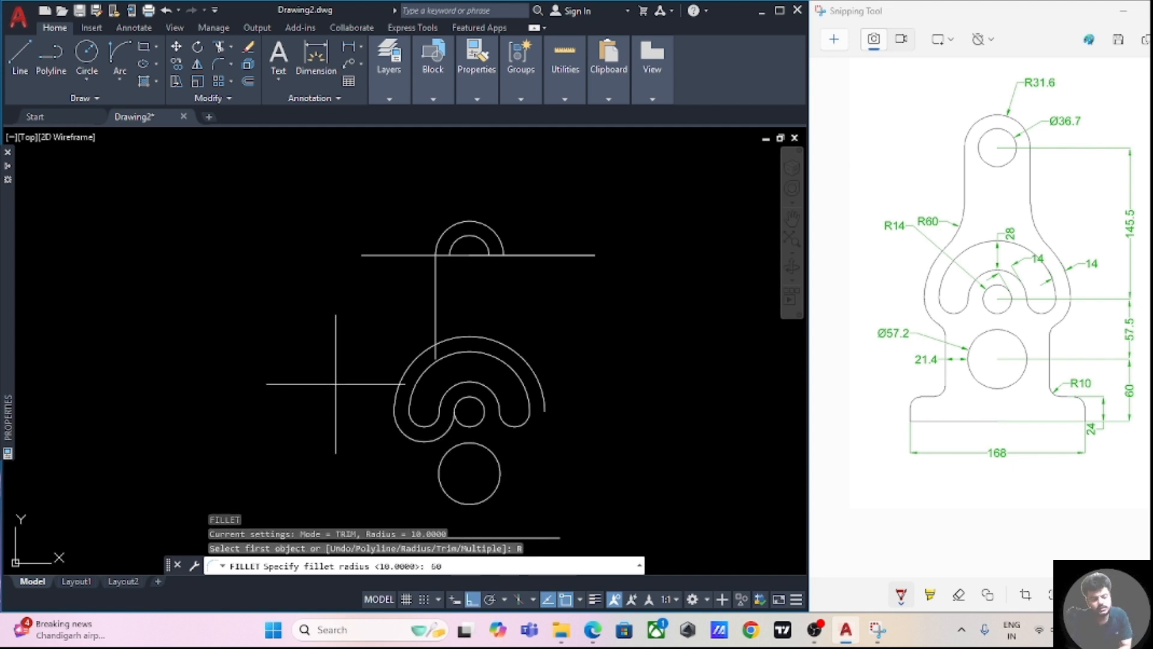
pyautogui.press('Return')
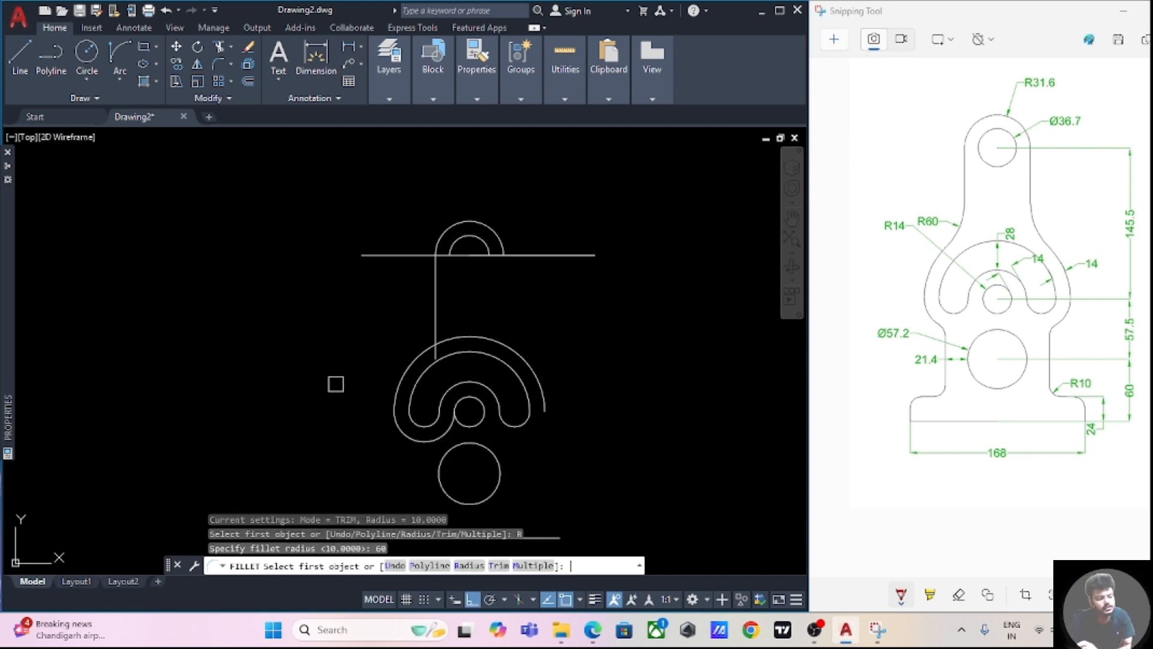
pyautogui.click(407, 360)
pyautogui.click(434, 308)
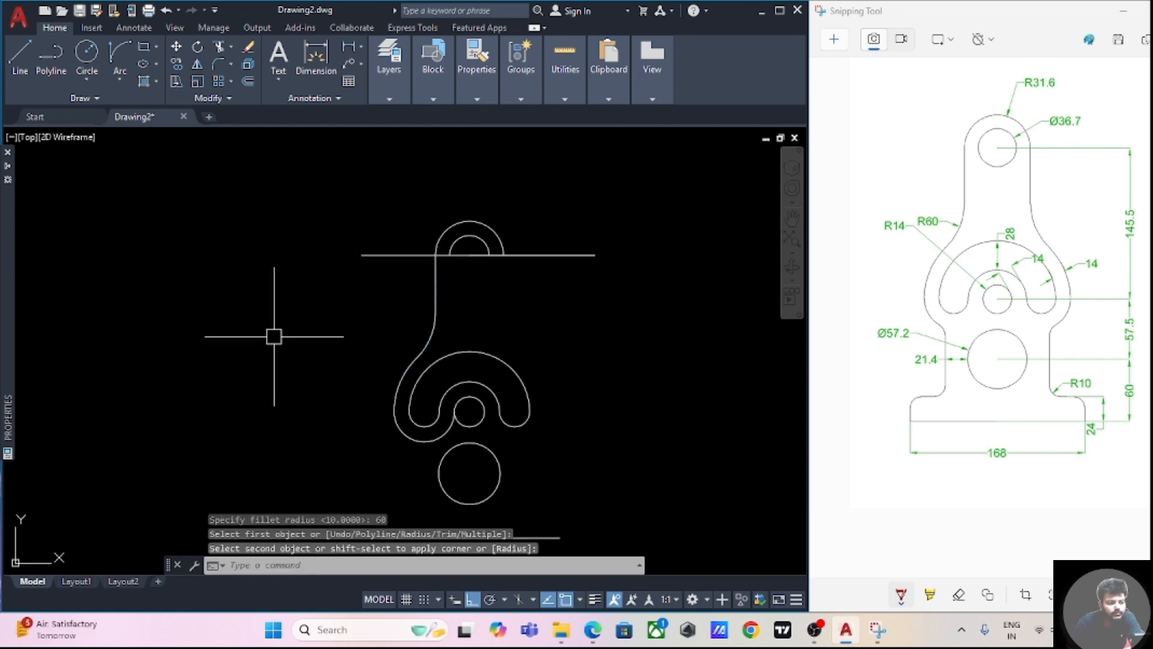
# - Draw a 24 long vertical line upward from the left end of the 168 base line
pyautogui.moveTo(275, 371)
pyautogui.mouseDown(button='middle')
pyautogui.moveTo(280, 314)
pyautogui.moveTo(299, 349)
pyautogui.mouseUp(button='middle')
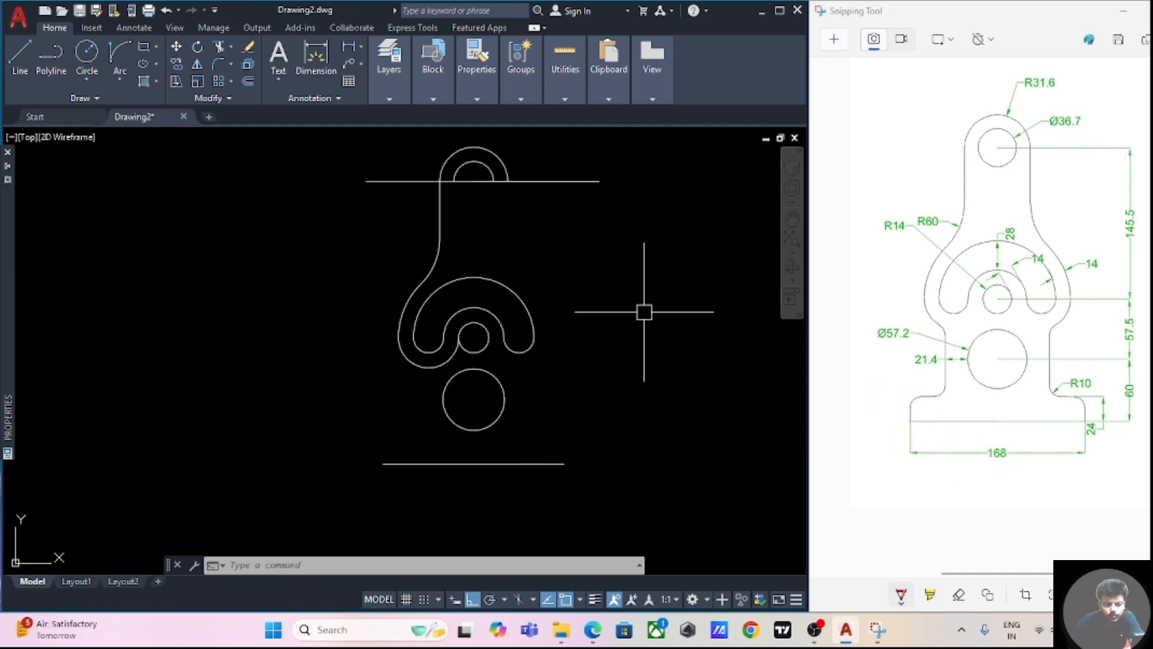
pyautogui.click(21, 59)
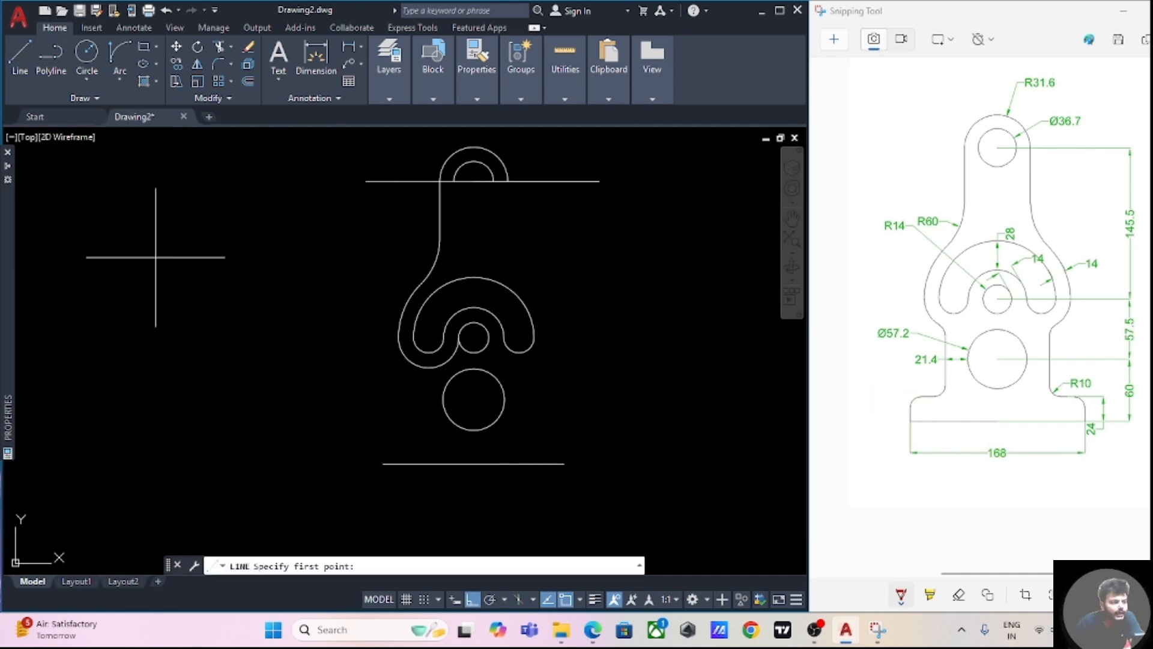
pyautogui.click(383, 463)
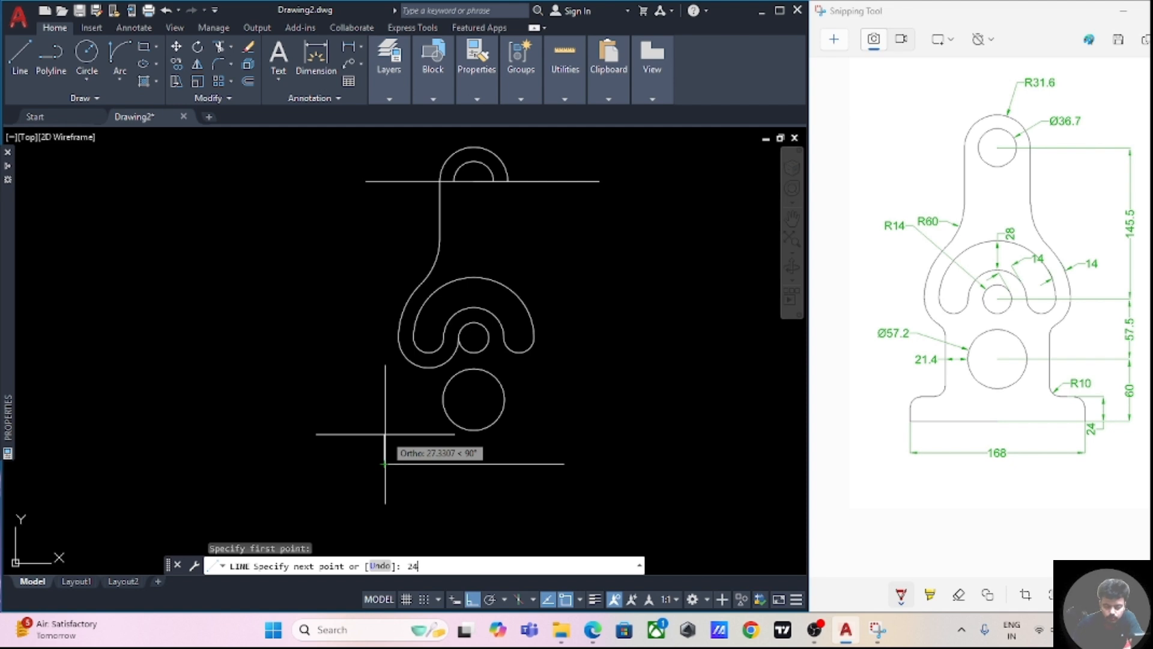
pyautogui.press('Return')
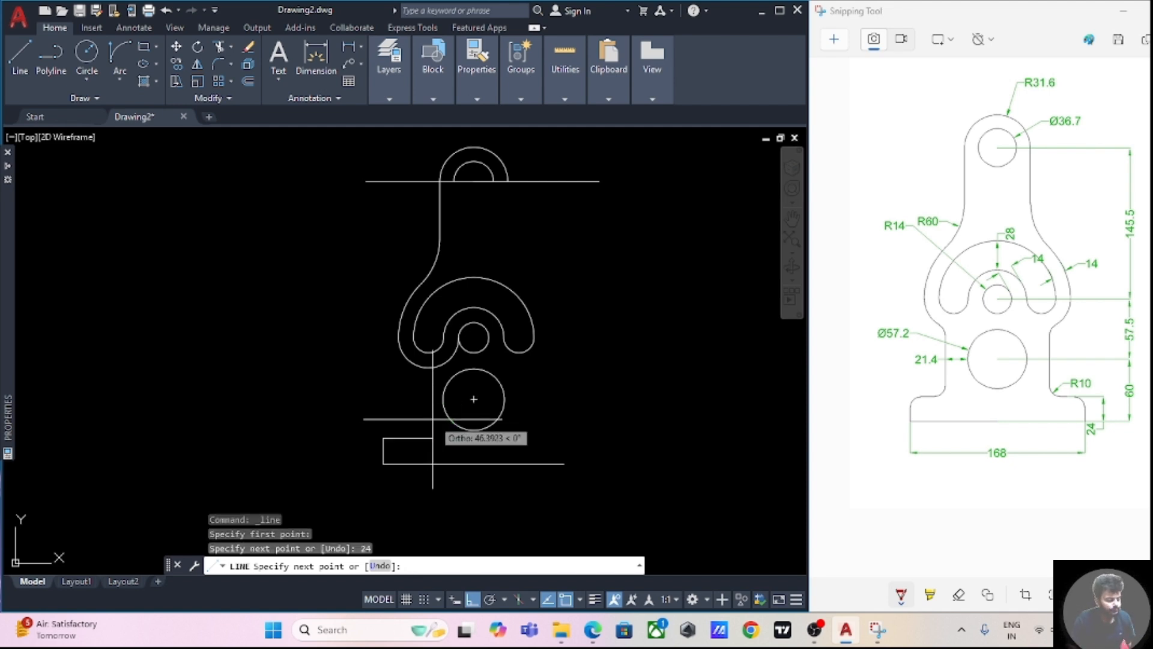
pyautogui.press('Escape')
# - Draw a vertical diameter line through the 57.2 diameter circle from its top quadrant to its bottom quadrant
pyautogui.scroll(2, 405, 421)
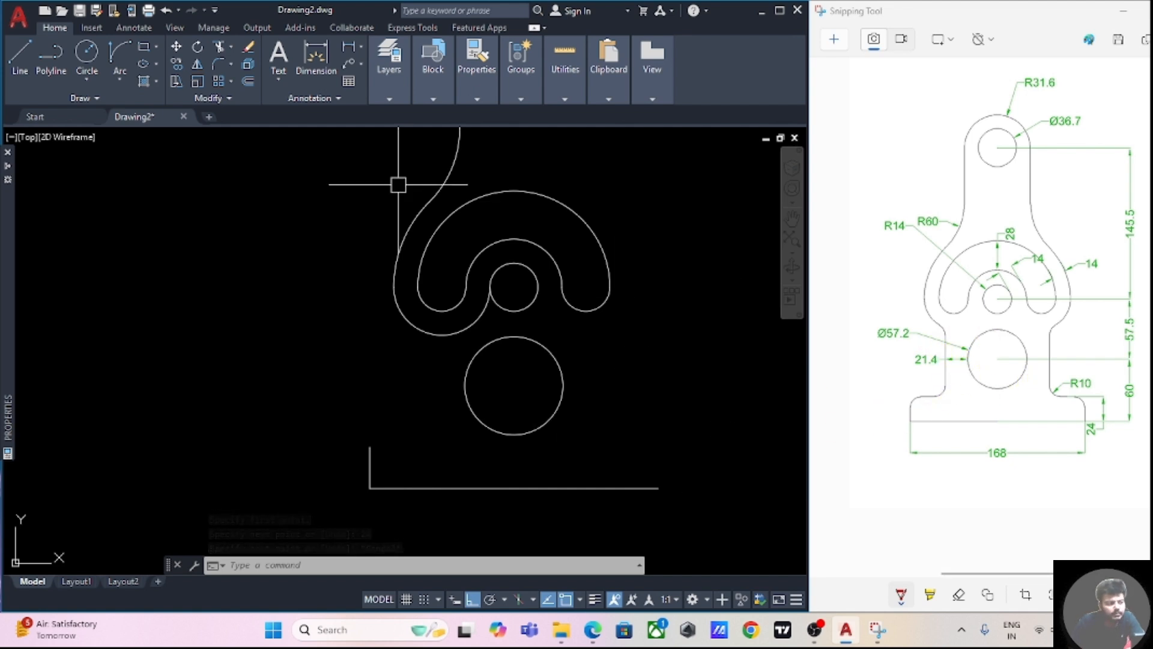
pyautogui.click(20, 59)
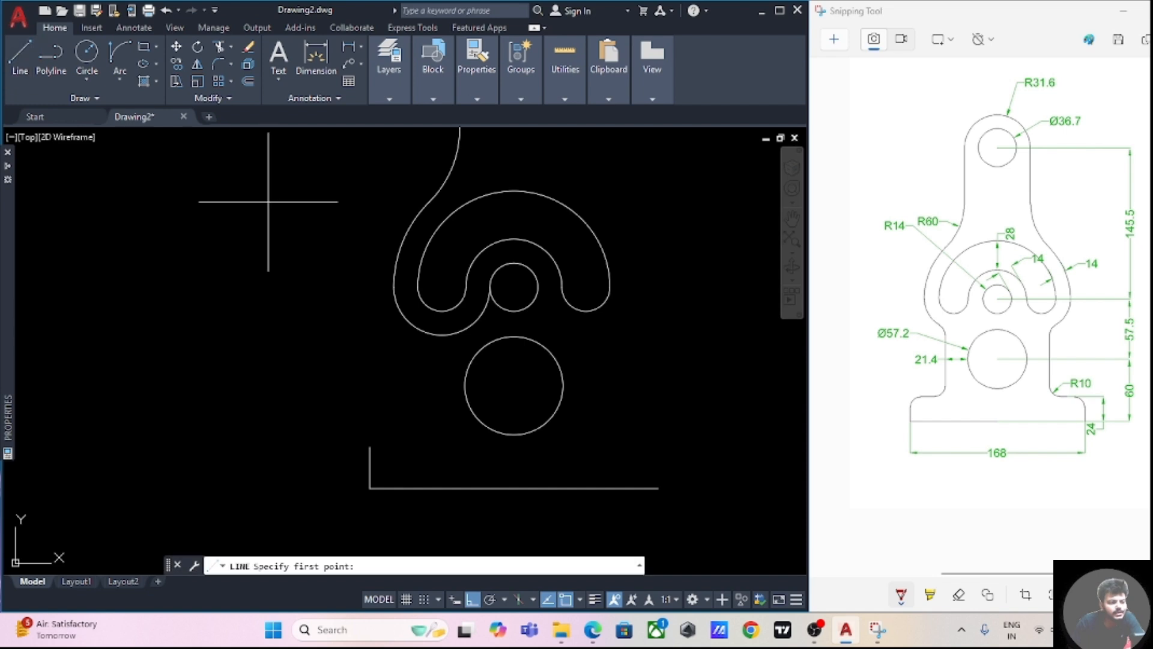
pyautogui.click(514, 336)
pyautogui.click(514, 433)
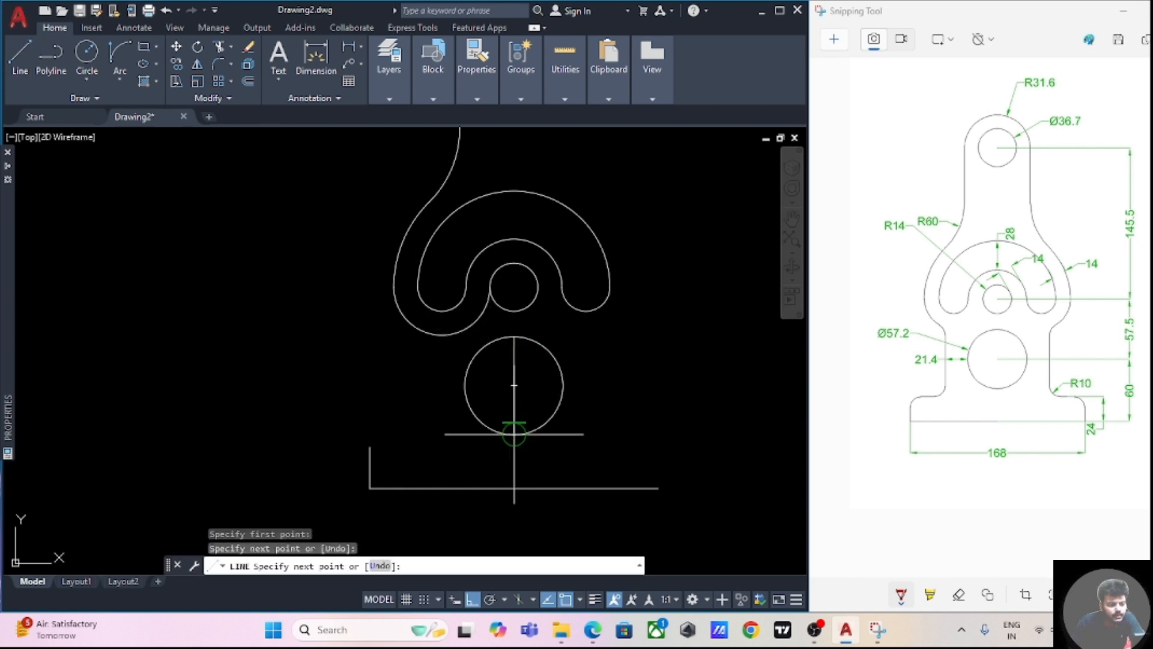
pyautogui.press('Escape')
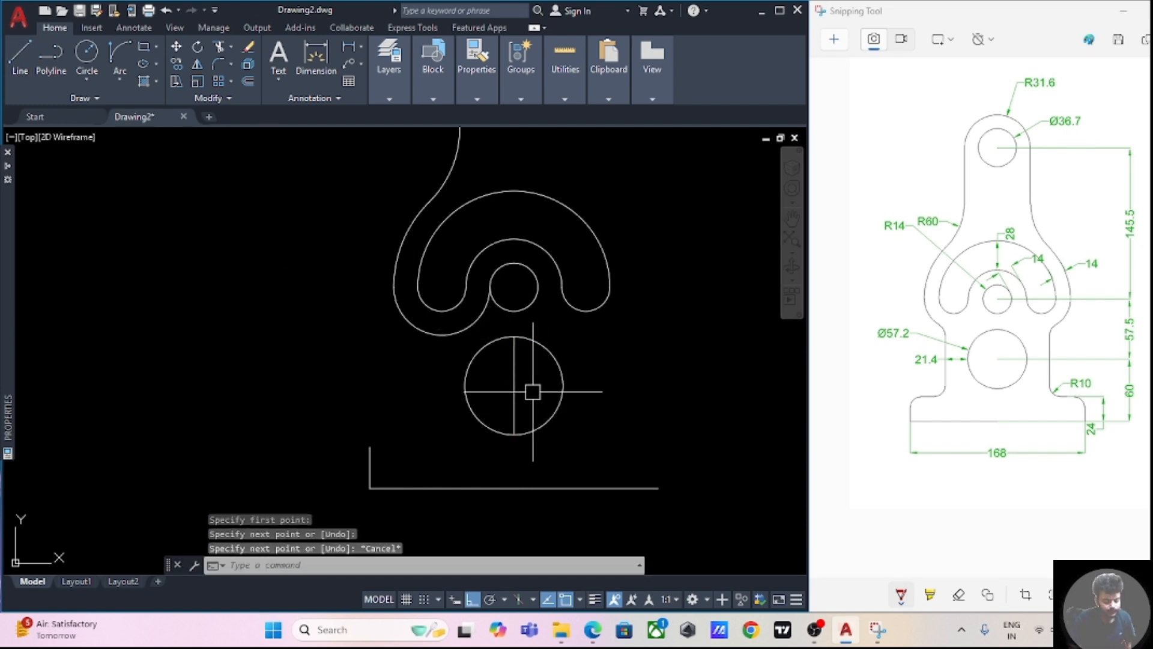
pyautogui.write('mov')
pyautogui.press('Return')
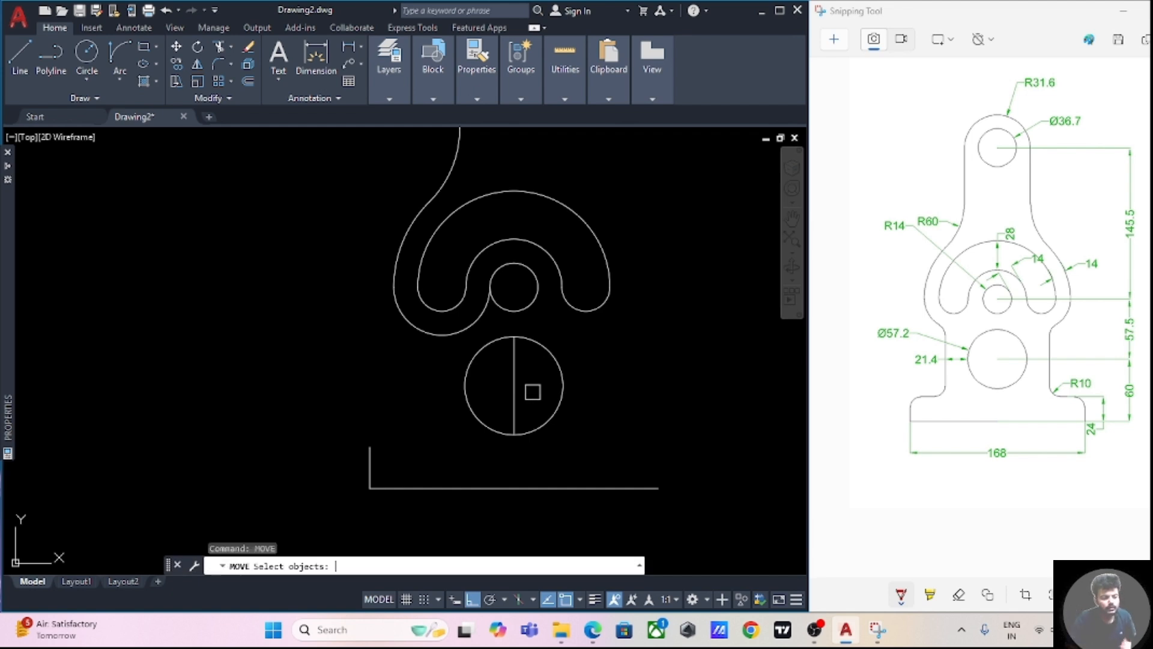
pyautogui.click(516, 387)
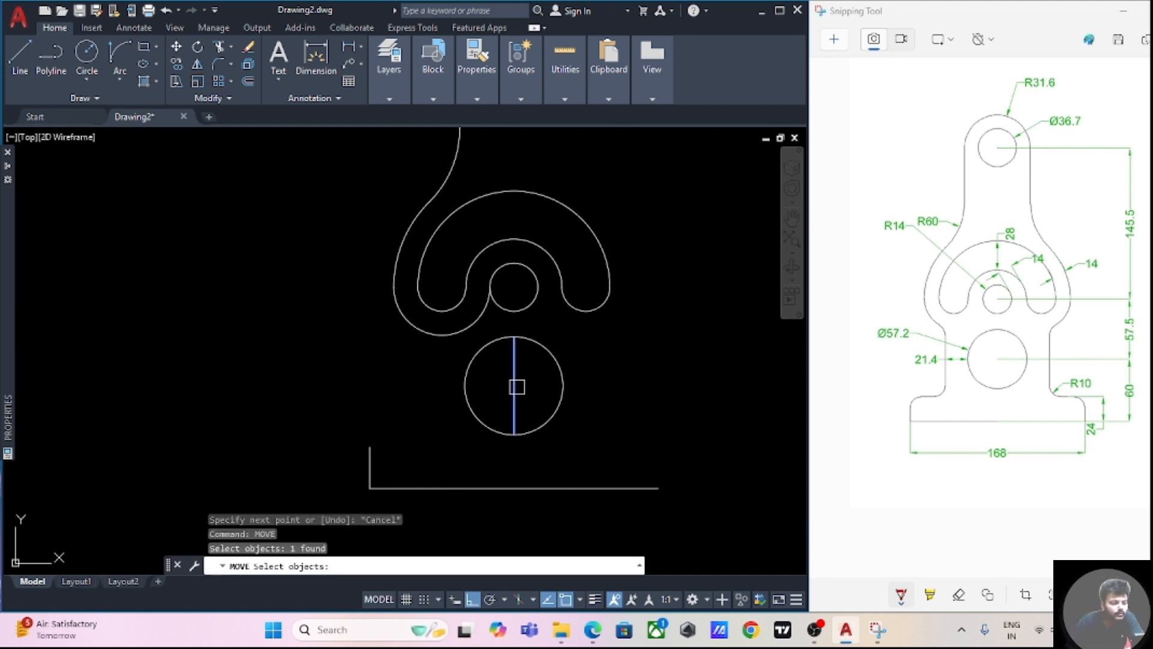
pyautogui.press('Escape')
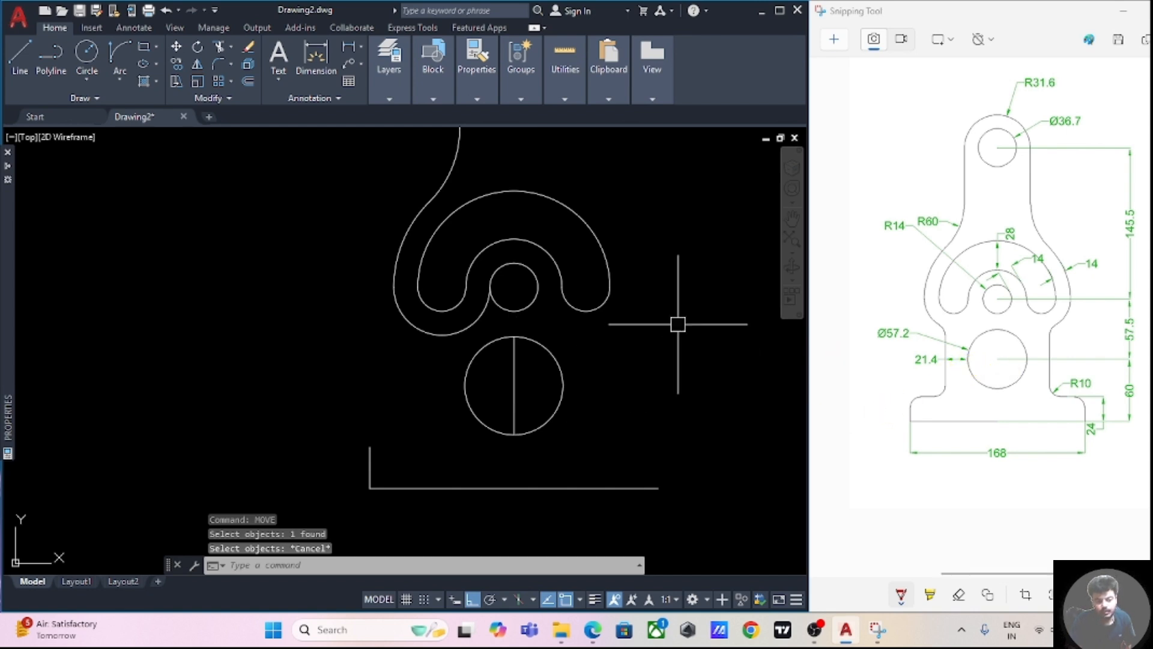
# - Draw a 21.4 long horizontal line outward from the left quadrant of the 57.2 diameter circle
pyautogui.click(19, 57)
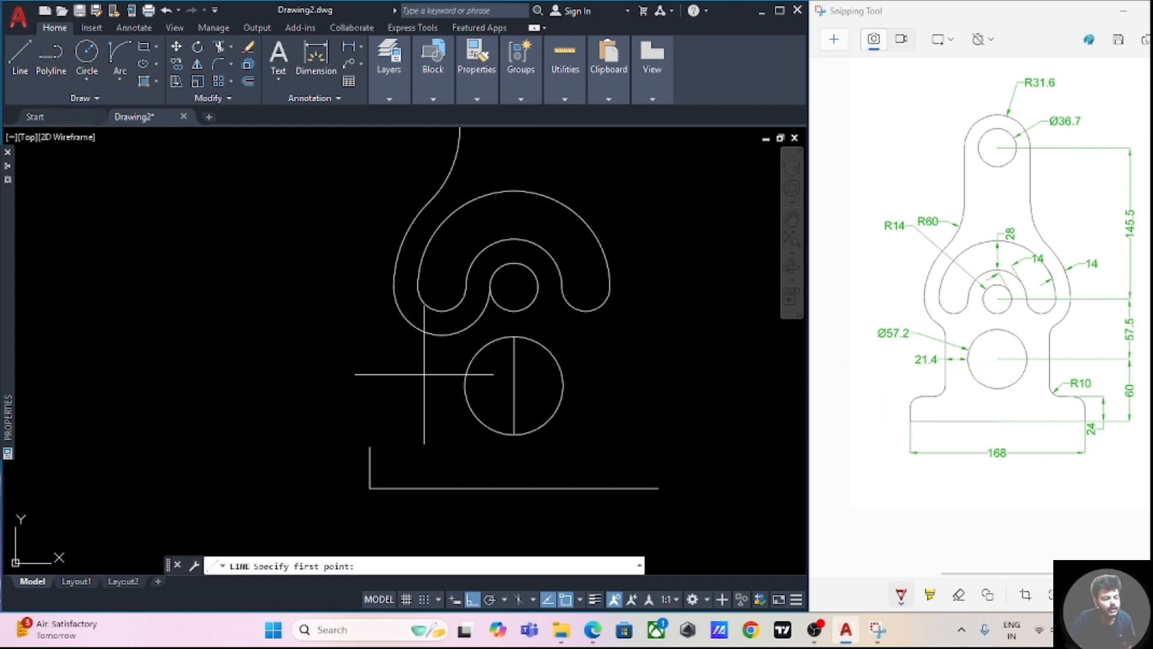
pyautogui.click(465, 385)
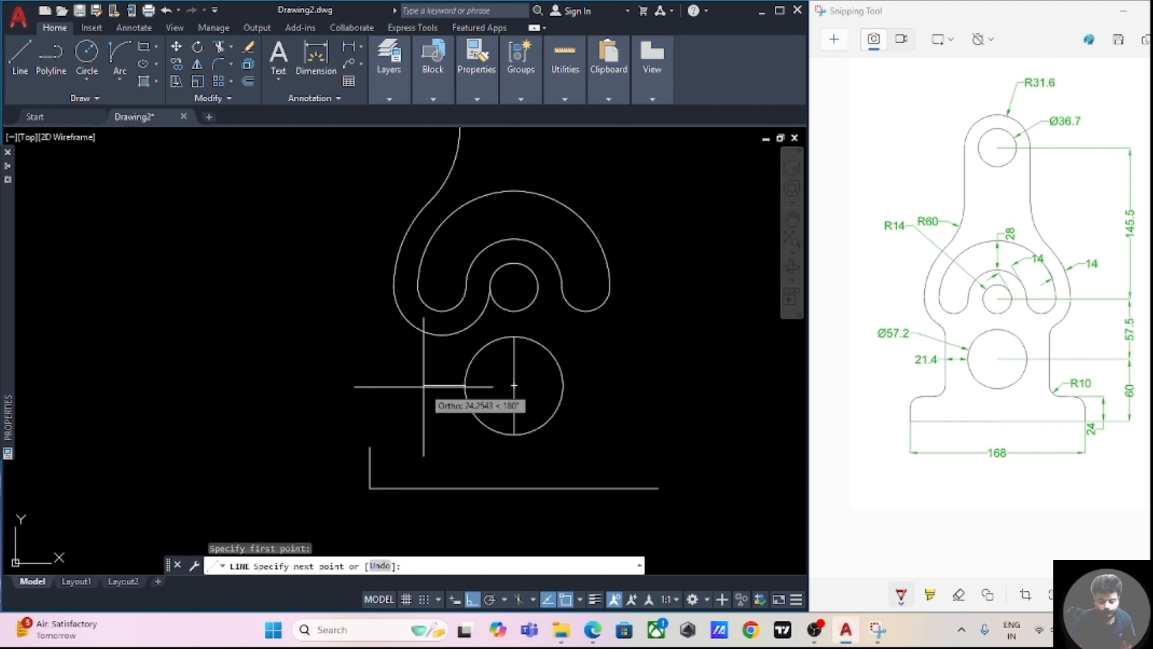
pyautogui.write('21.4')
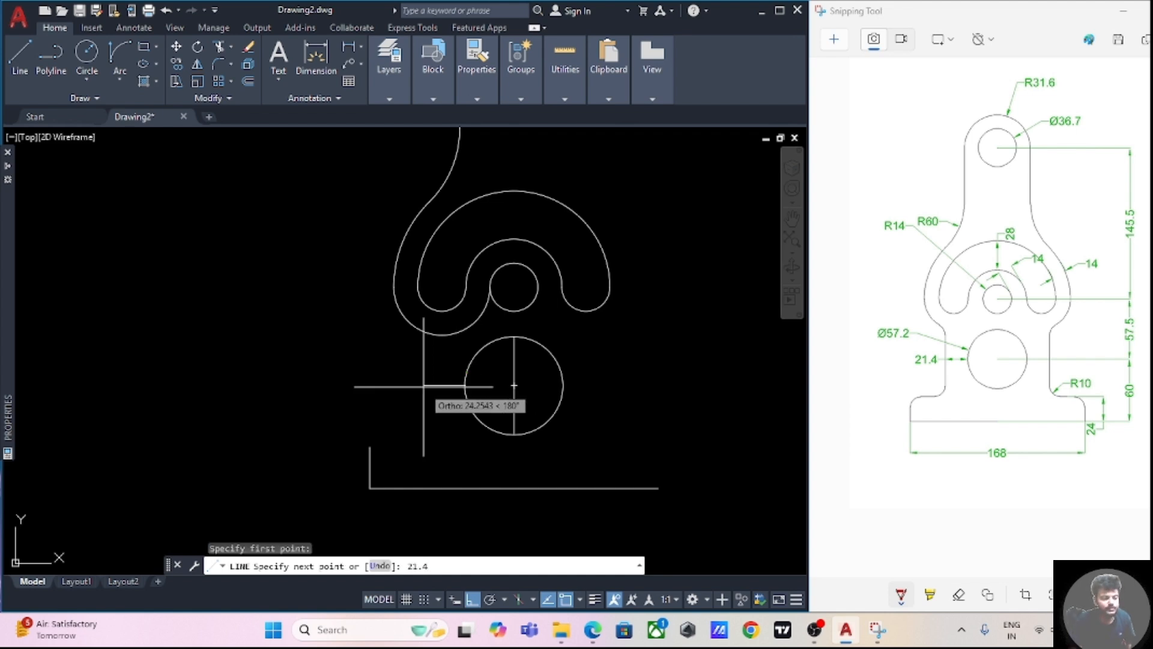
pyautogui.press('Return')
pyautogui.press('Escape')
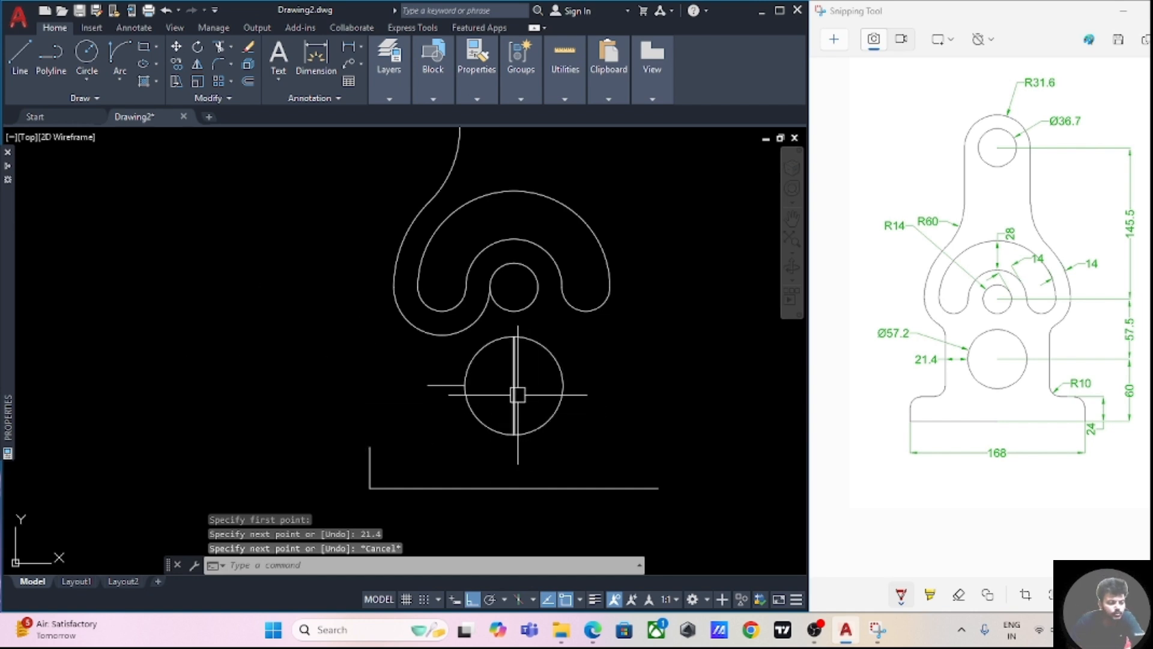
# - Move the circle's vertical diameter line by its midpoint to the left end of the 21.4 line
pyautogui.write('move')
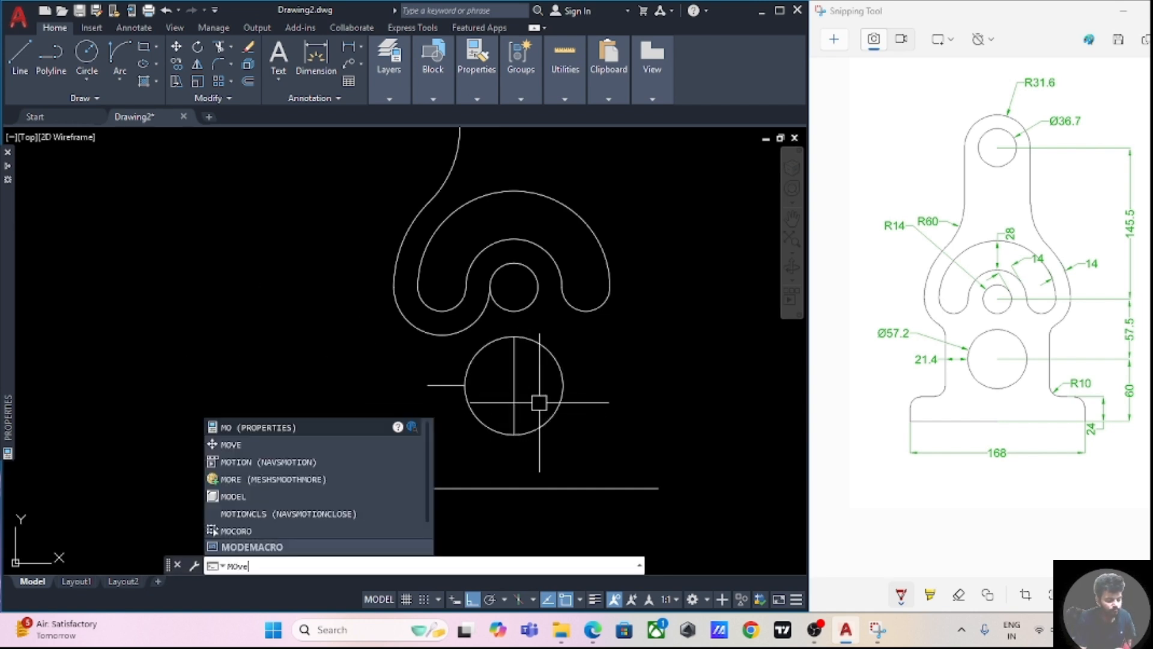
pyautogui.press('Return')
pyautogui.click(517, 397)
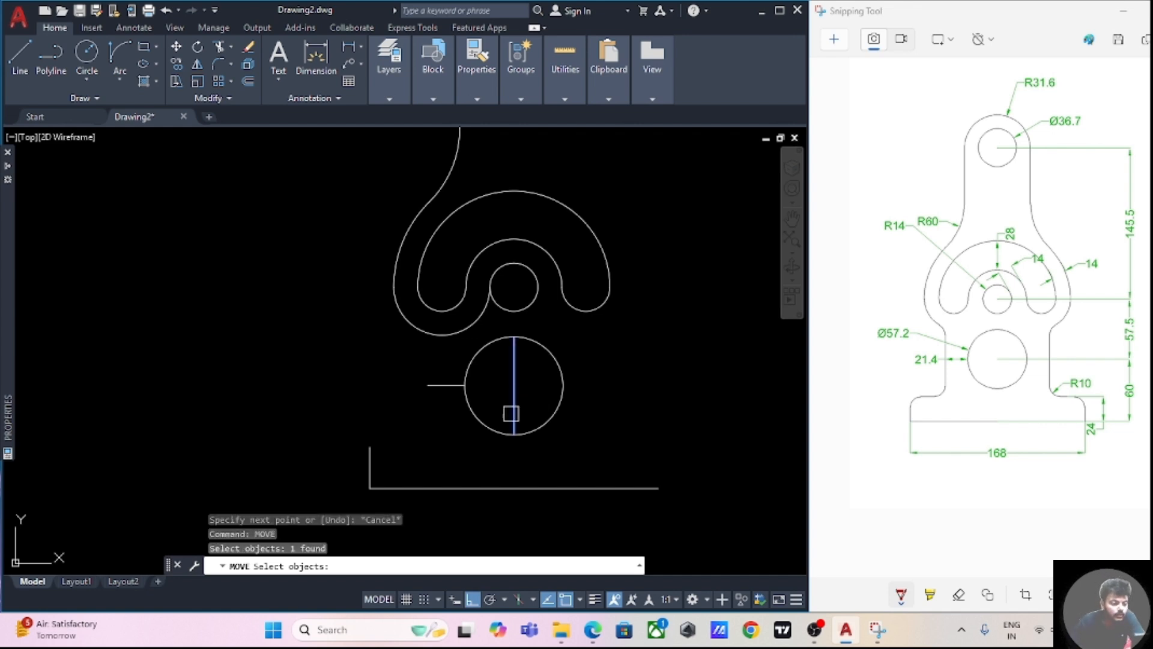
pyautogui.press('Return')
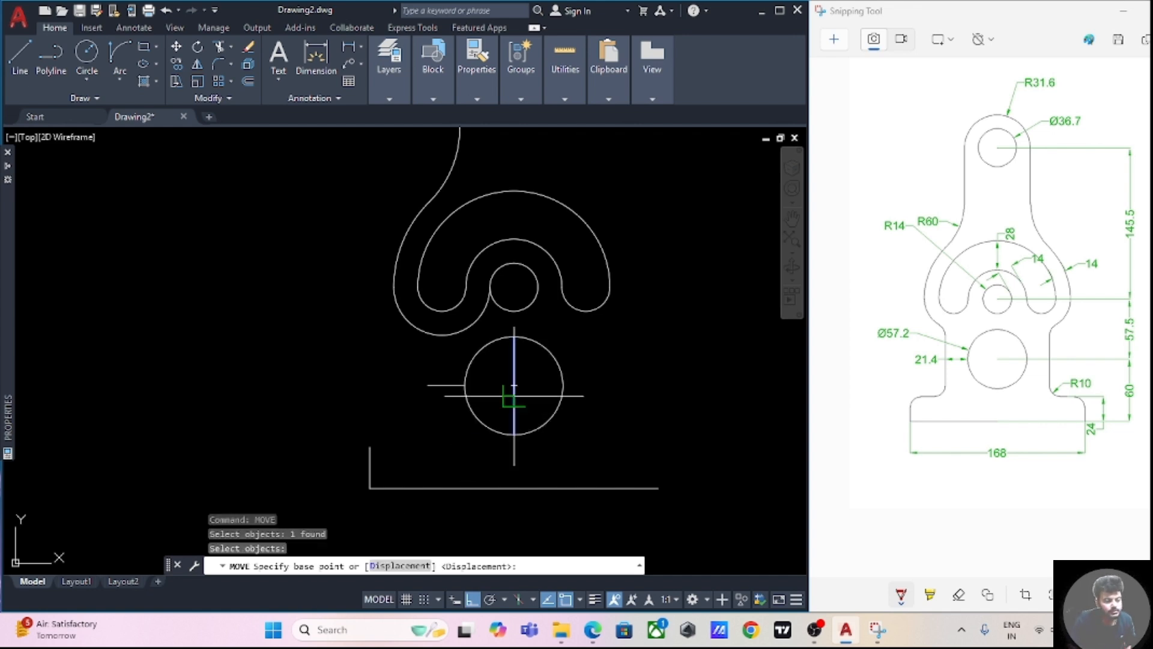
pyautogui.click(514, 384)
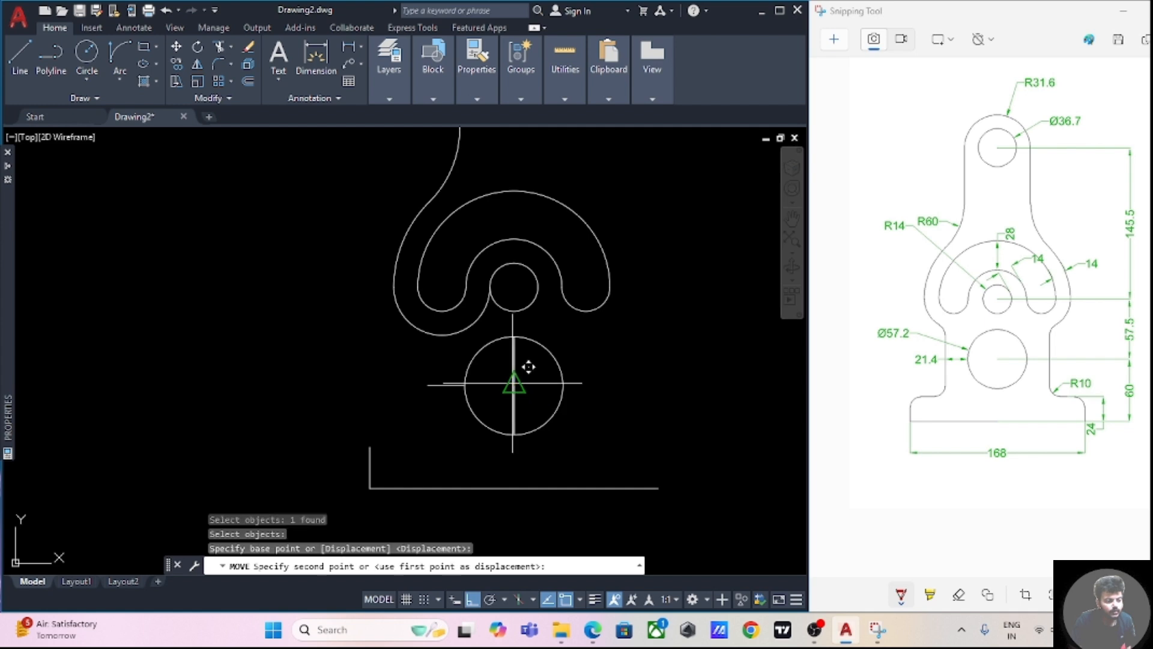
pyautogui.click(428, 385)
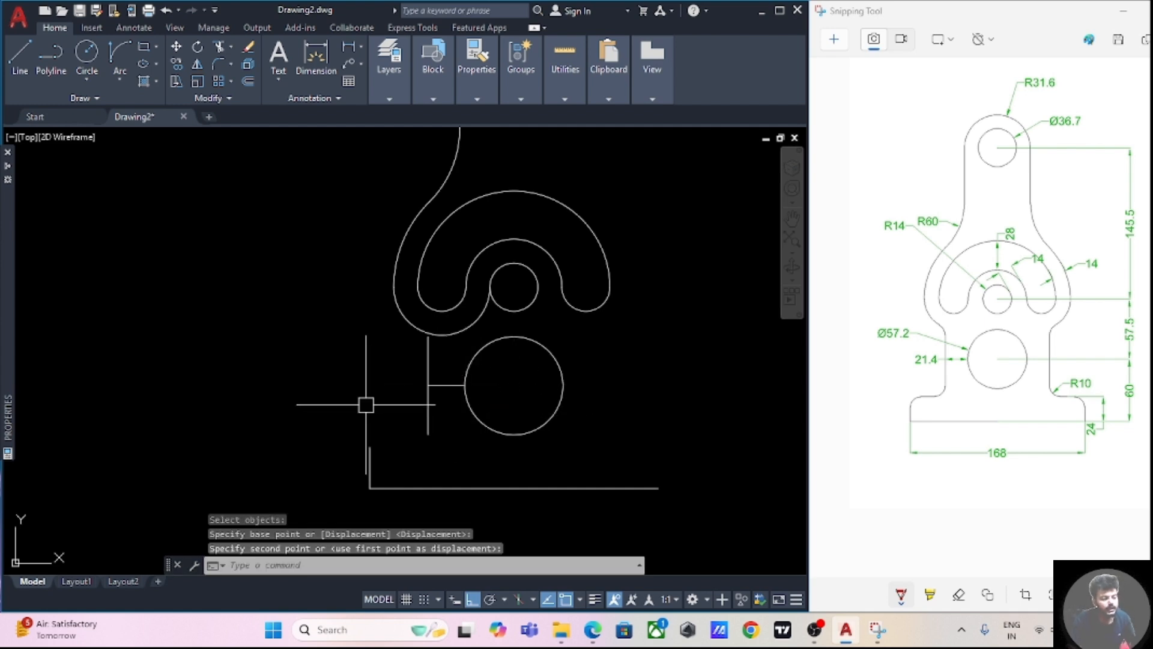
pyautogui.press('Escape')
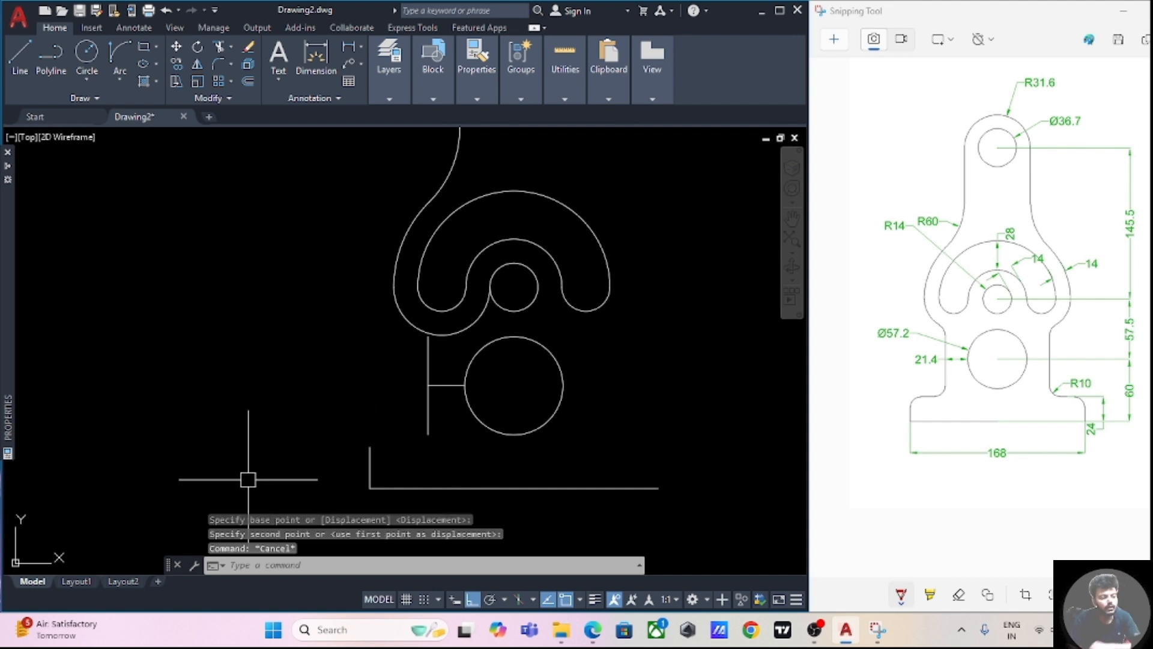
# - Draw a horizontal line from the upper end of the 24 line rightward to just past the moved vertical line
pyautogui.click(20, 57)
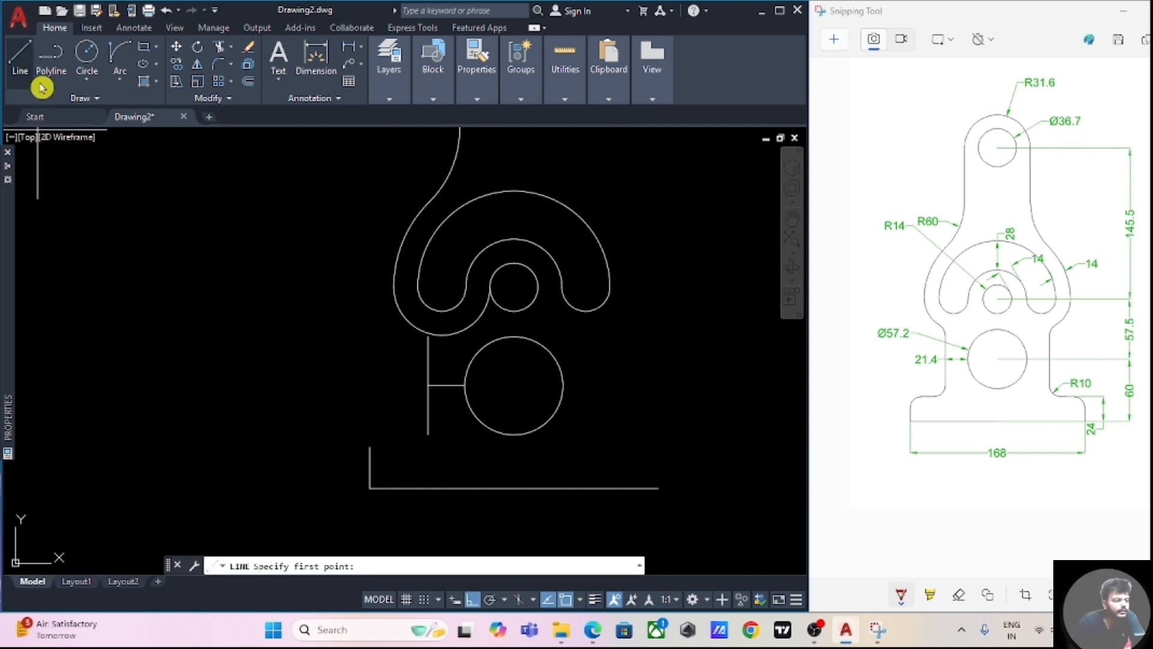
pyautogui.click(442, 446)
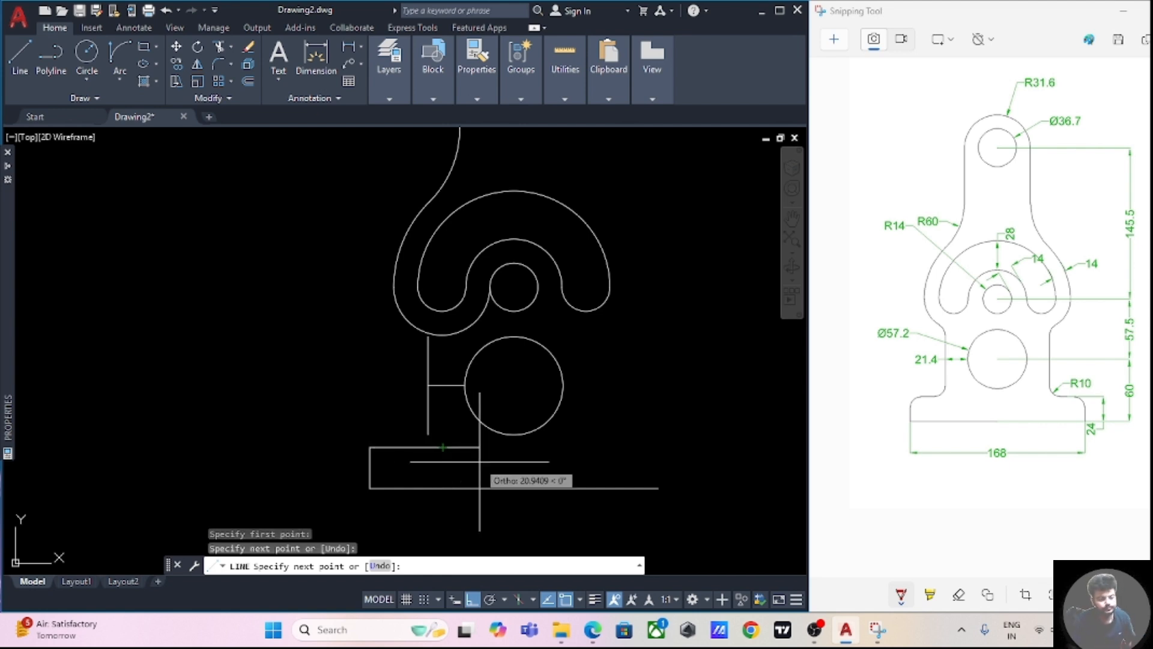
pyautogui.press('Escape')
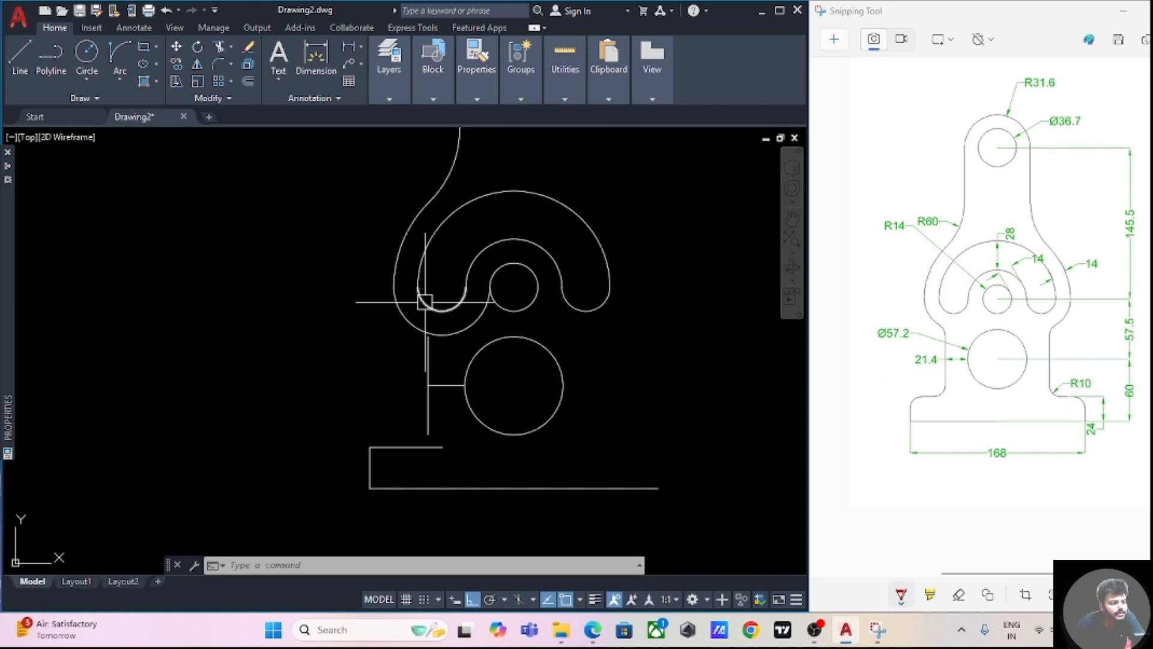
# - Fillet the base's upper left corner with radius 10, using the Multiple option
pyautogui.click(215, 70)
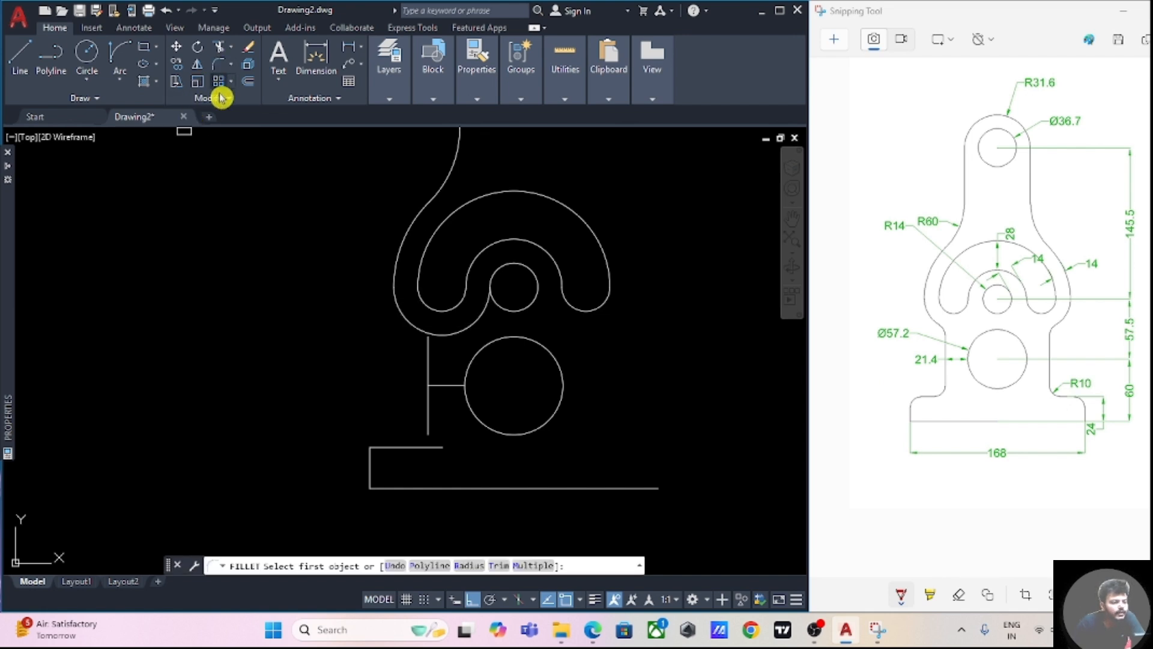
pyautogui.click(469, 565)
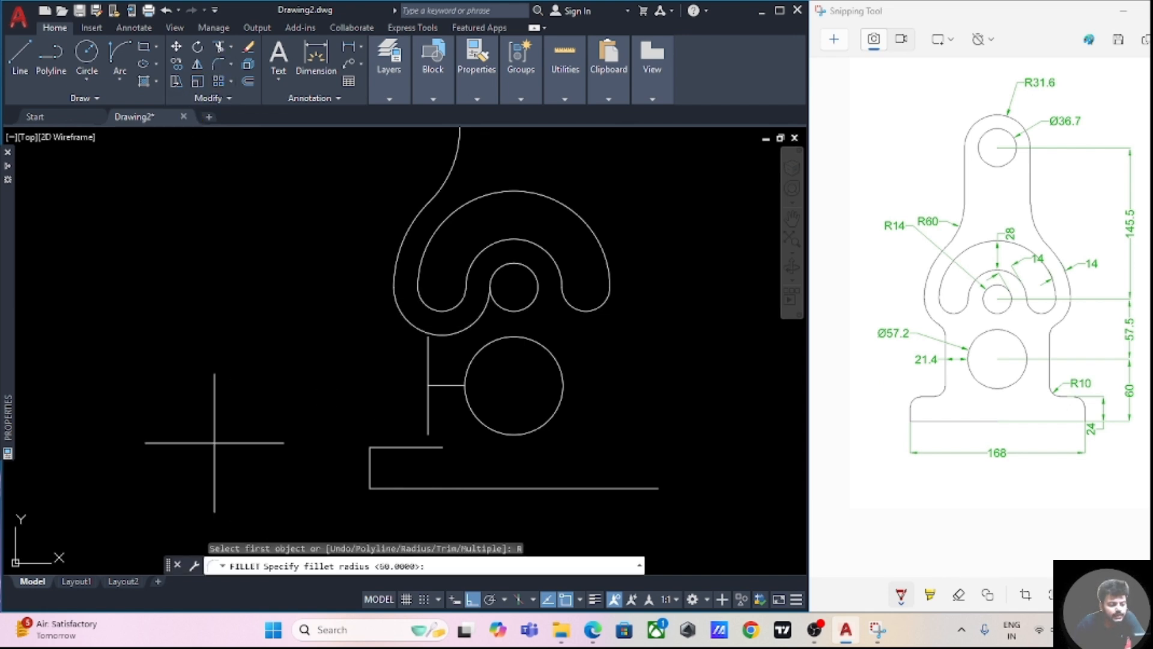
pyautogui.press('Return')
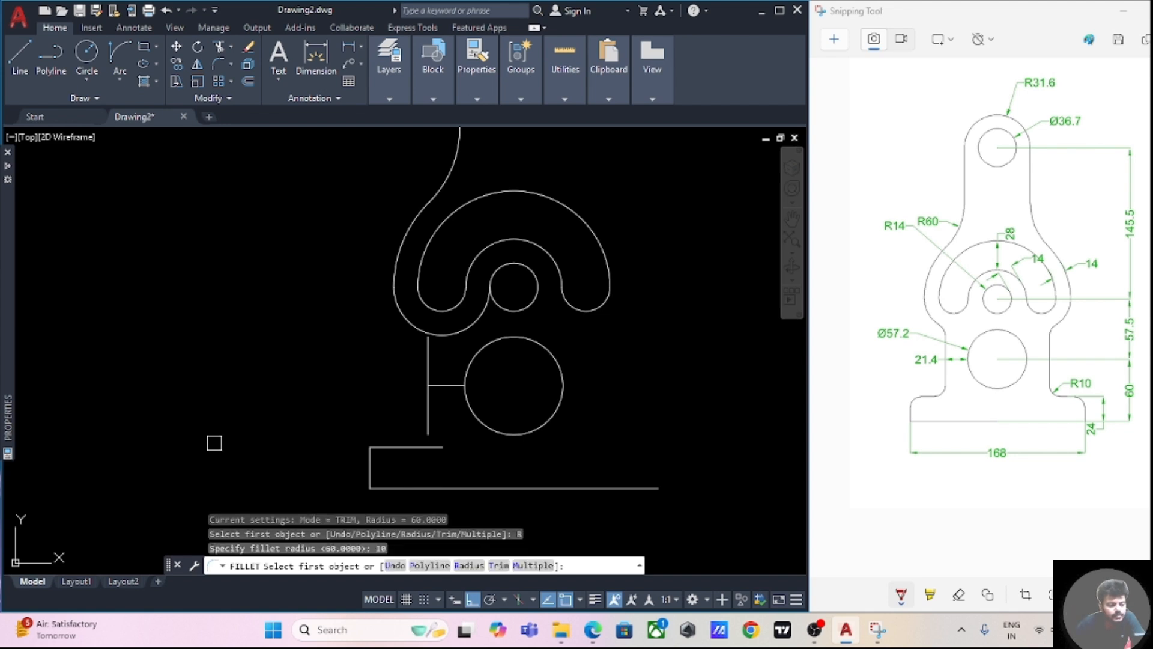
pyautogui.click(520, 566)
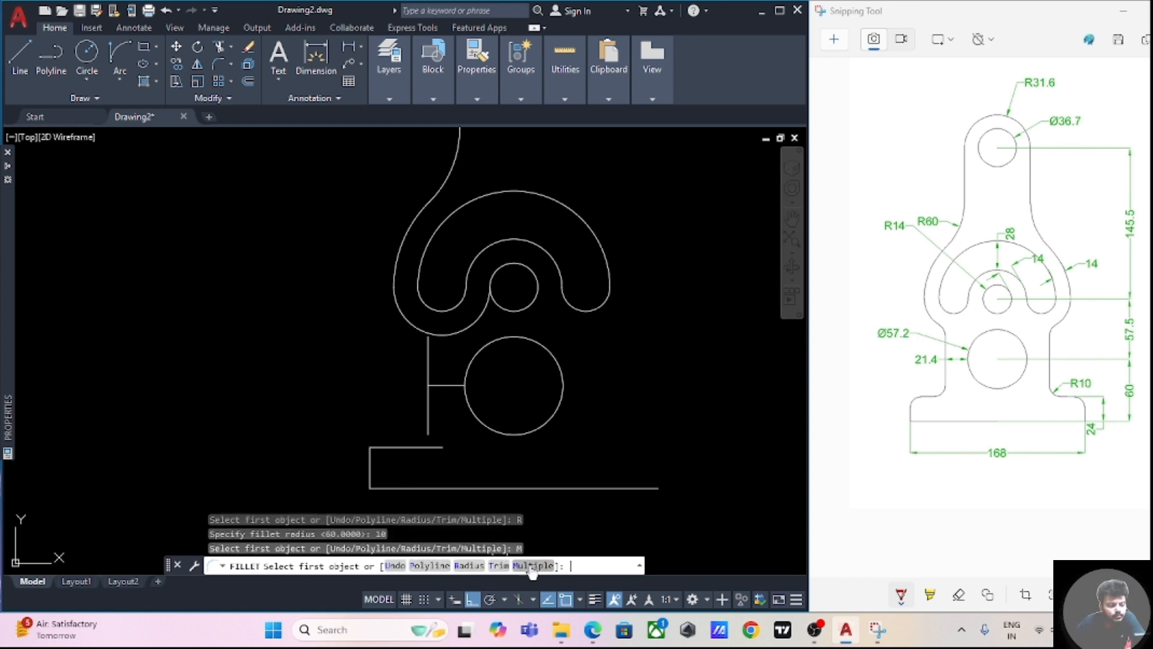
pyautogui.click(368, 474)
pyautogui.click(387, 449)
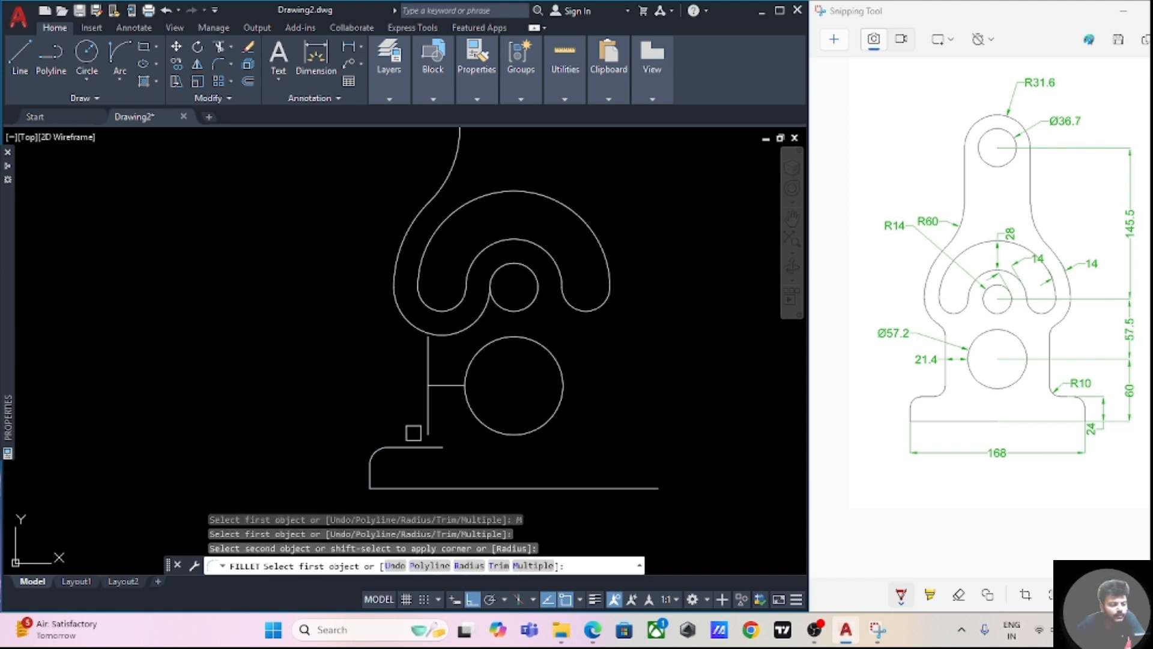
# - Fillet the left vertical line with radius 10 at both ends, to the base's upper edge and to the lower outer arc
pyautogui.click(433, 420)
pyautogui.click(415, 446)
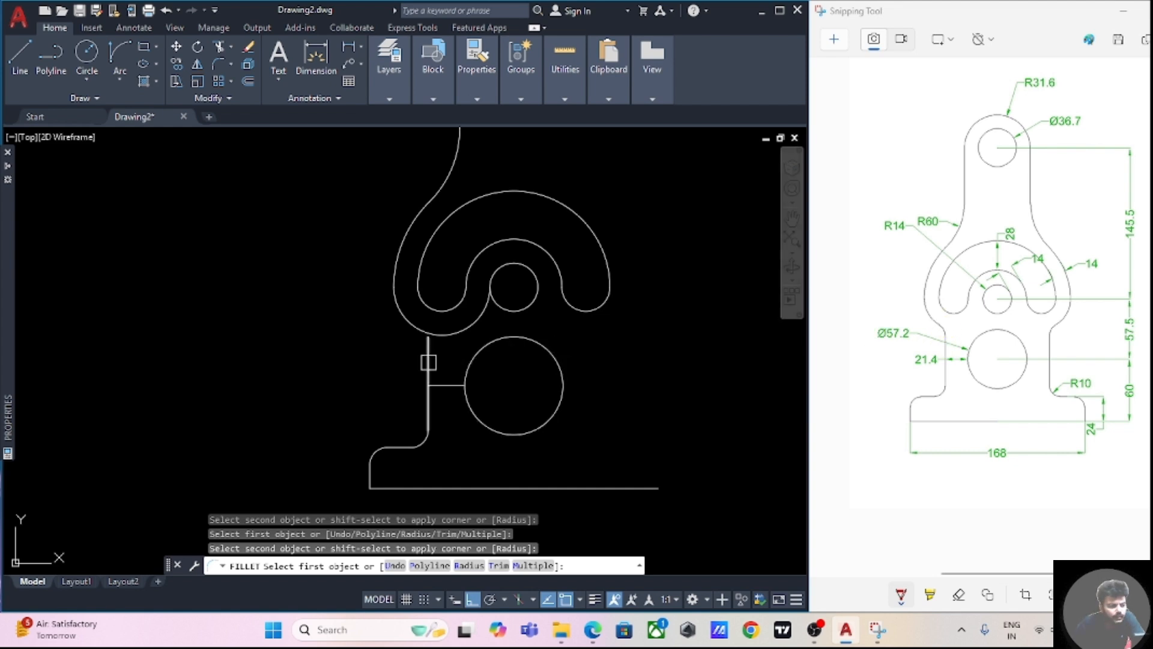
pyautogui.click(429, 362)
pyautogui.click(411, 331)
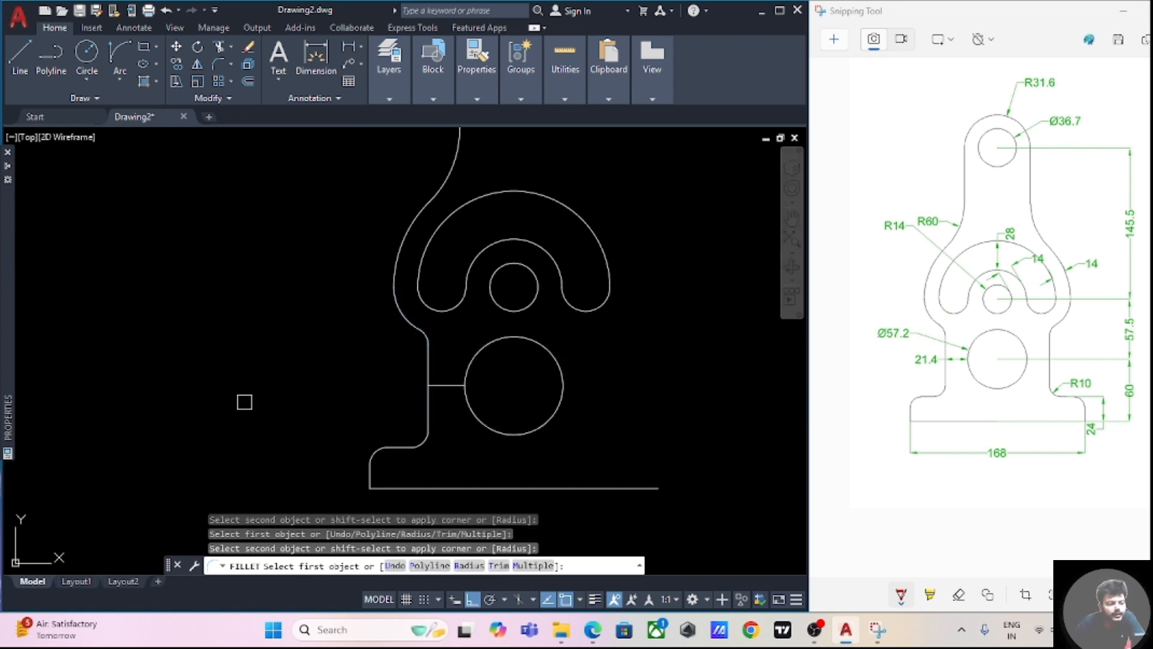
pyautogui.scroll(-2, 244, 402)
pyautogui.scroll(3, 244, 401)
pyautogui.scroll(-3, 244, 401)
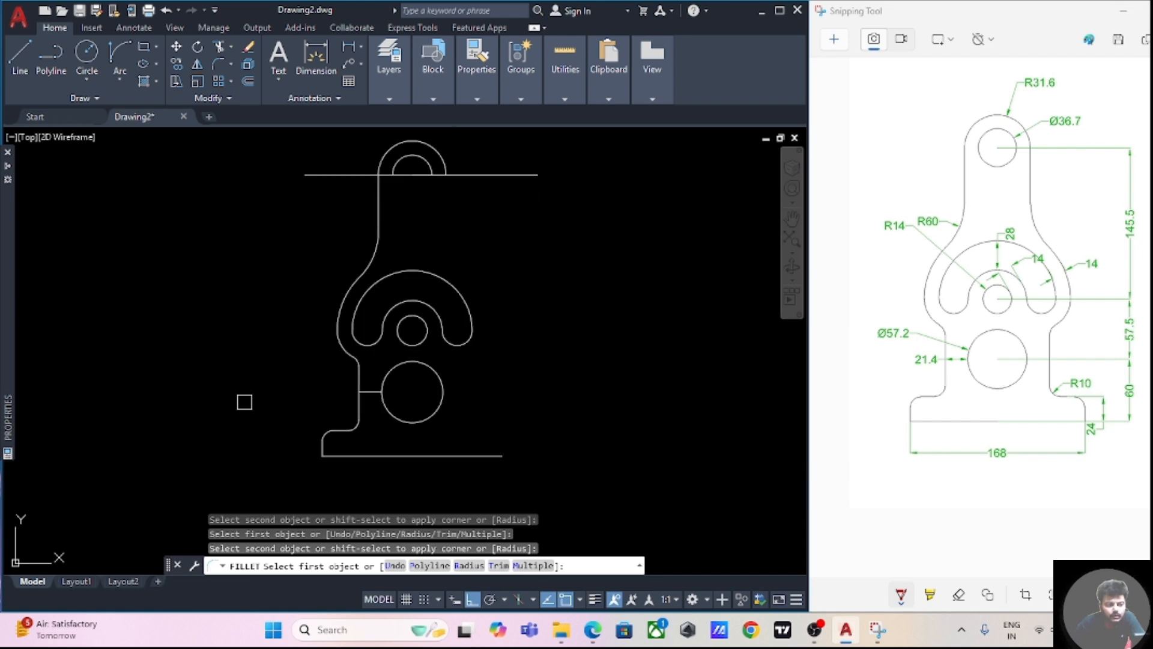
pyautogui.scroll(2, 245, 402)
pyautogui.press('Escape')
pyautogui.scroll(-2, 244, 402)
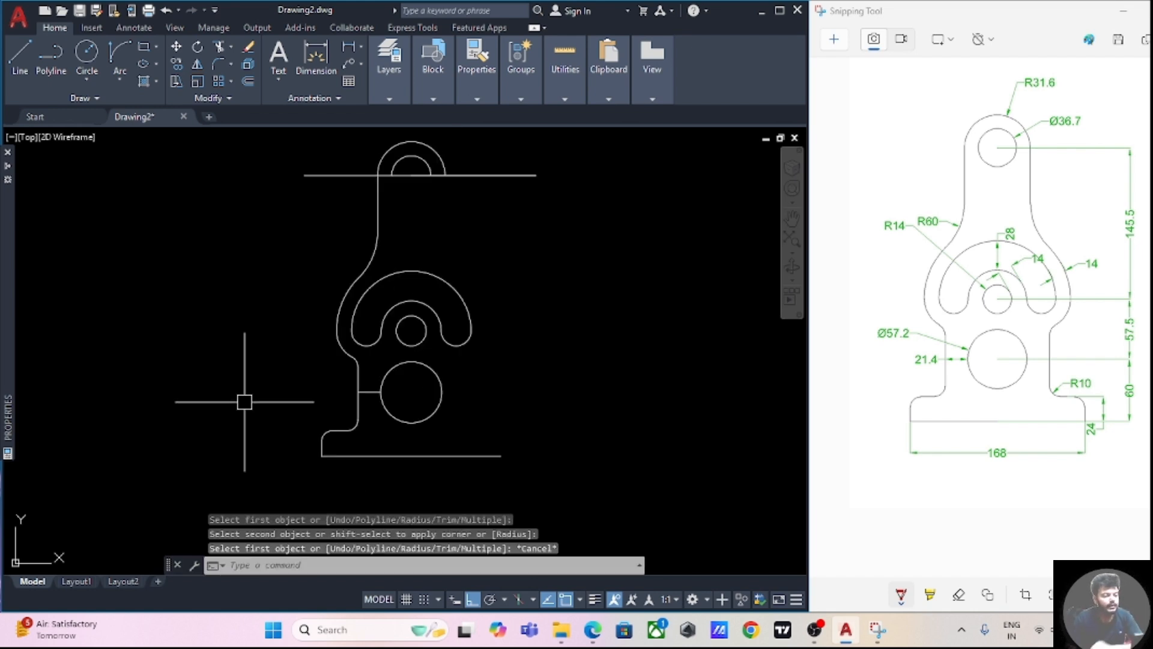
# - Erase the 21.4 long horizontal construction line beside the 57.2 diameter circle
pyautogui.scroll(2, 339, 422)
pyautogui.click(387, 374)
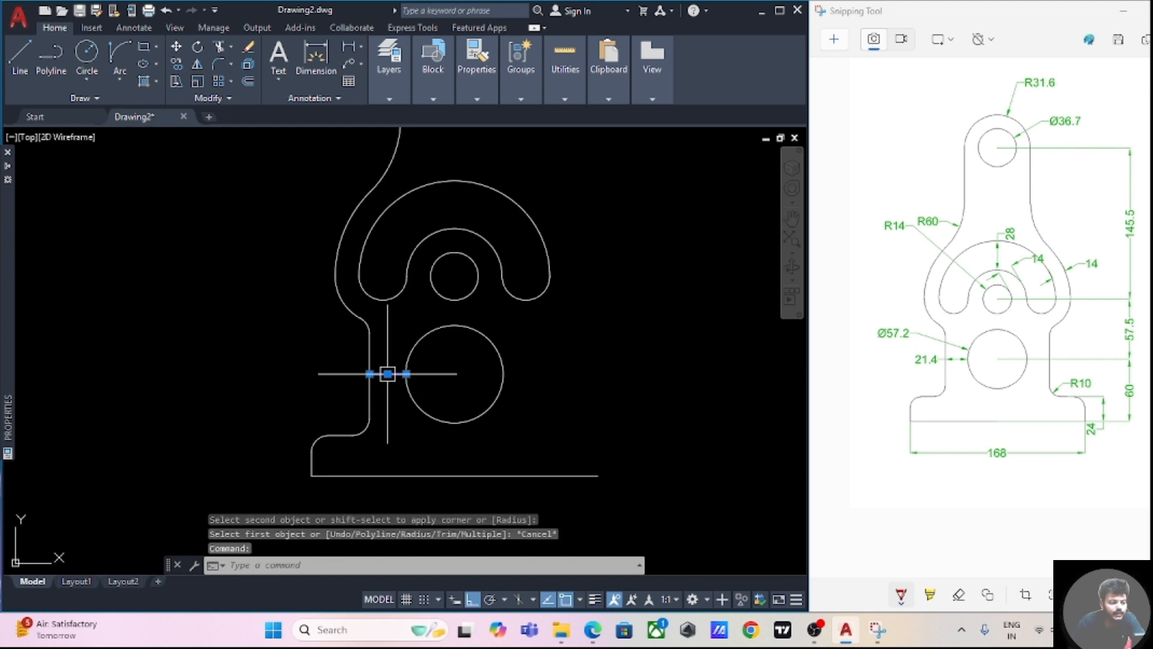
pyautogui.press('Delete')
pyautogui.scroll(-2, 383, 419)
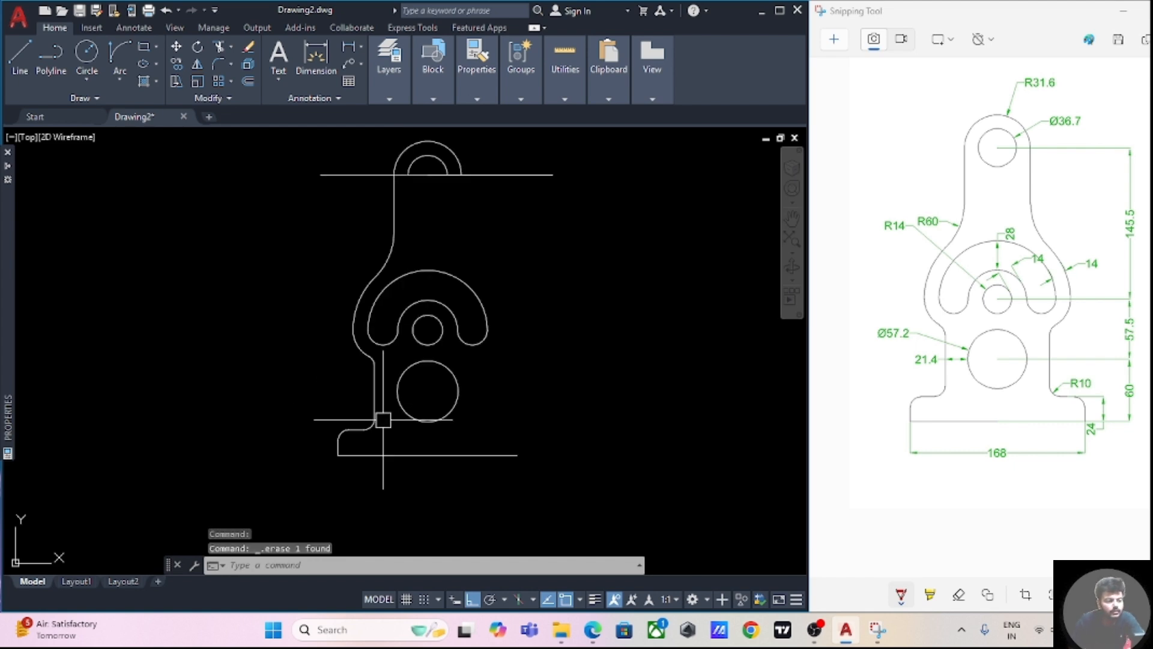
# - Erase the two overlapping horizontal construction lines through the centre of the top arcs
pyautogui.moveTo(554, 317); pyautogui.dragTo(536, 357, button='middle')
pyautogui.scroll(2, 443, 304)
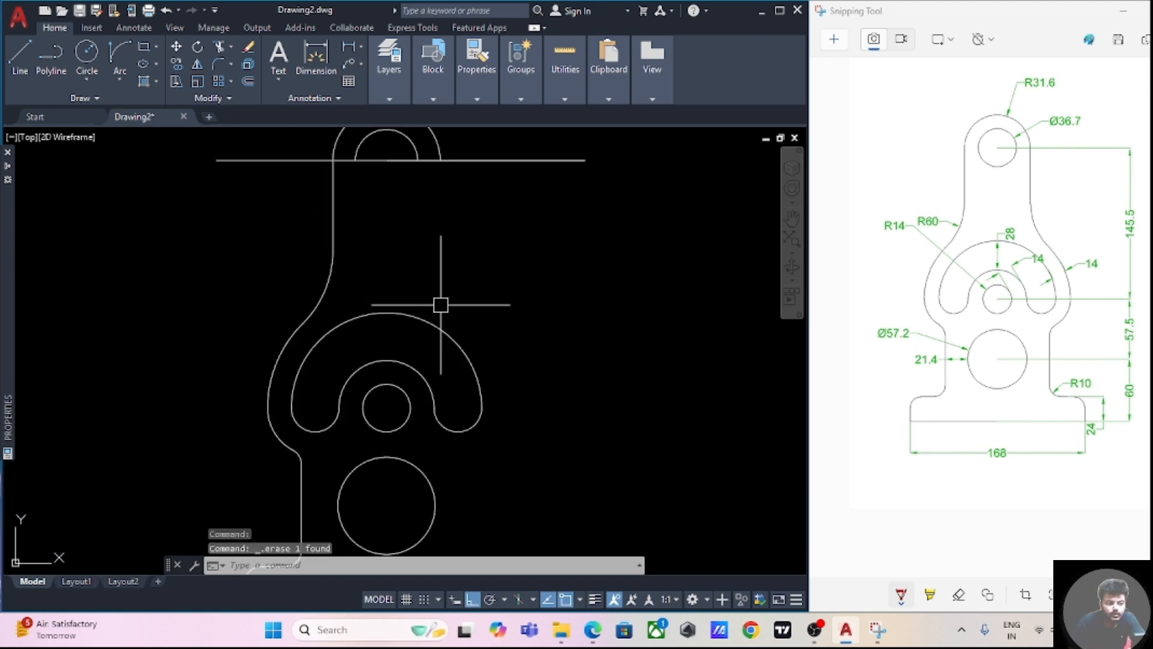
pyautogui.click(378, 161)
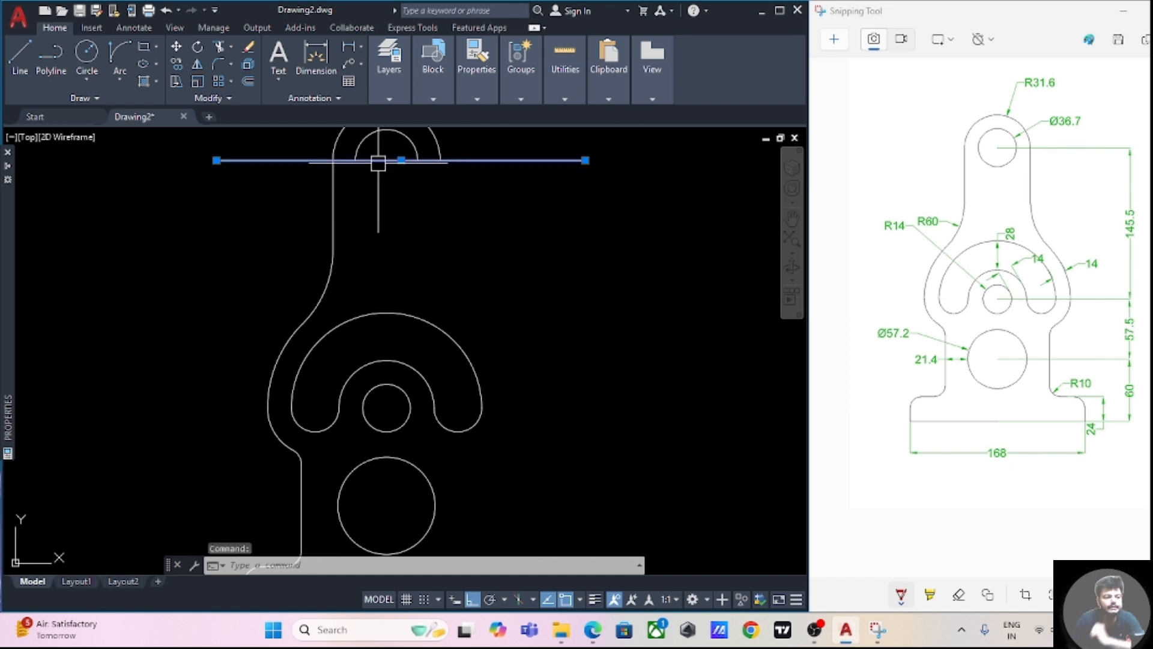
pyautogui.press('Delete')
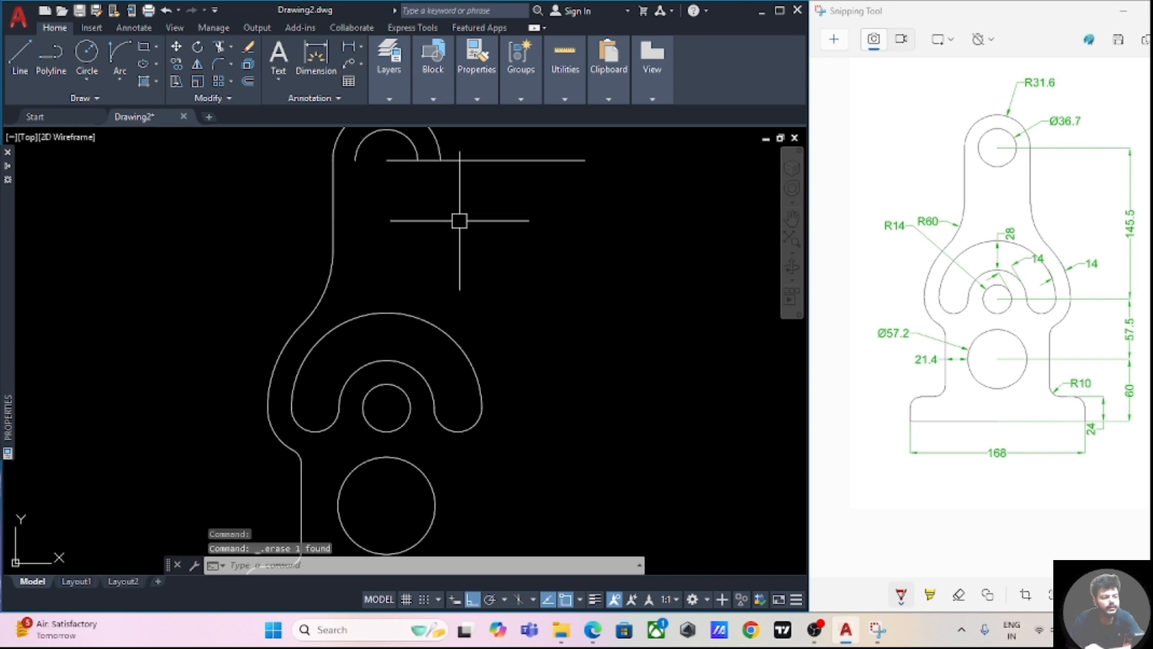
pyautogui.click(496, 161)
pyautogui.press('Delete')
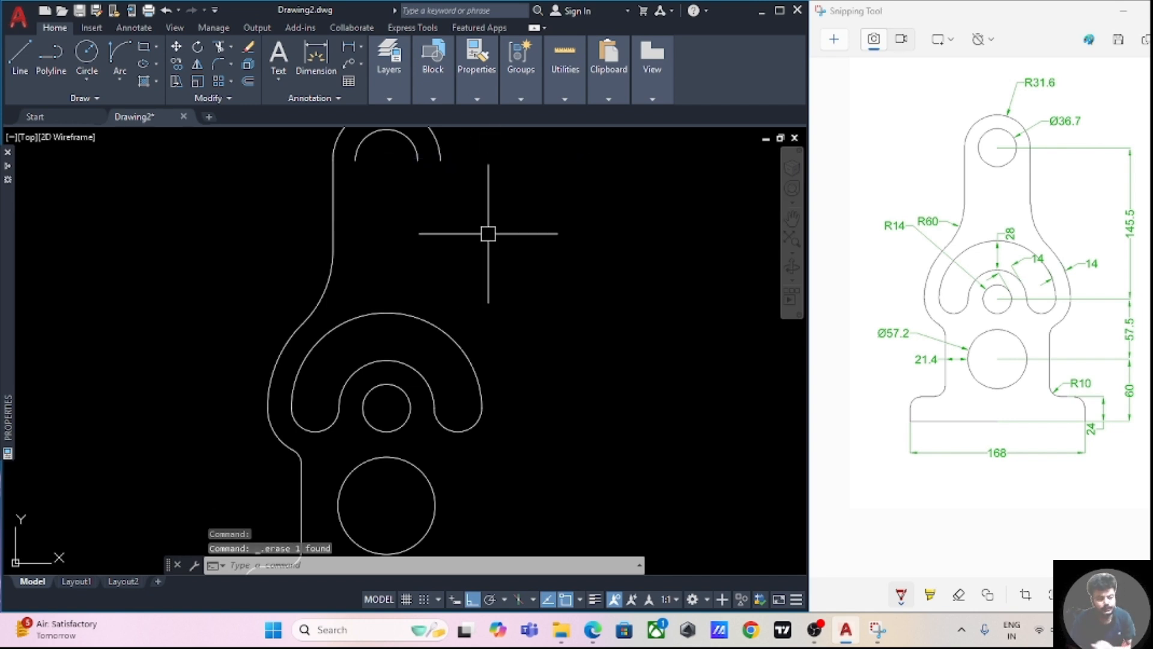
# - Draw a full circle at the top arcs' centre with the inner arc's radius, and erase the inner arc beneath it
pyautogui.moveTo(463, 227); pyautogui.dragTo(470, 312, button='middle')
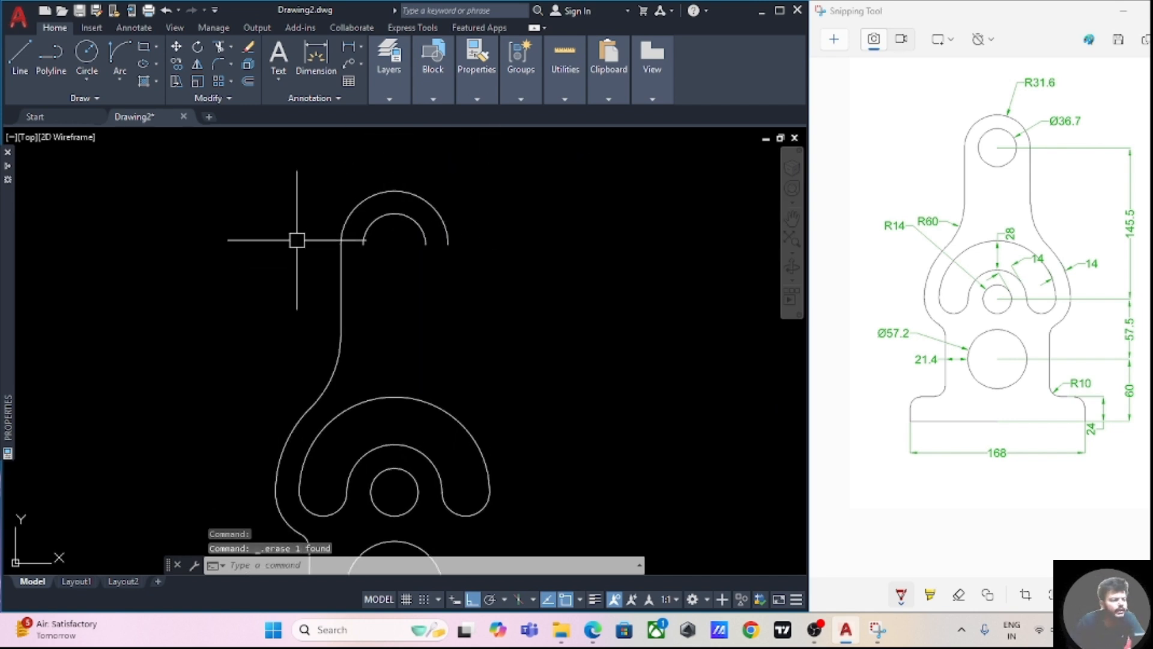
pyautogui.click(89, 57)
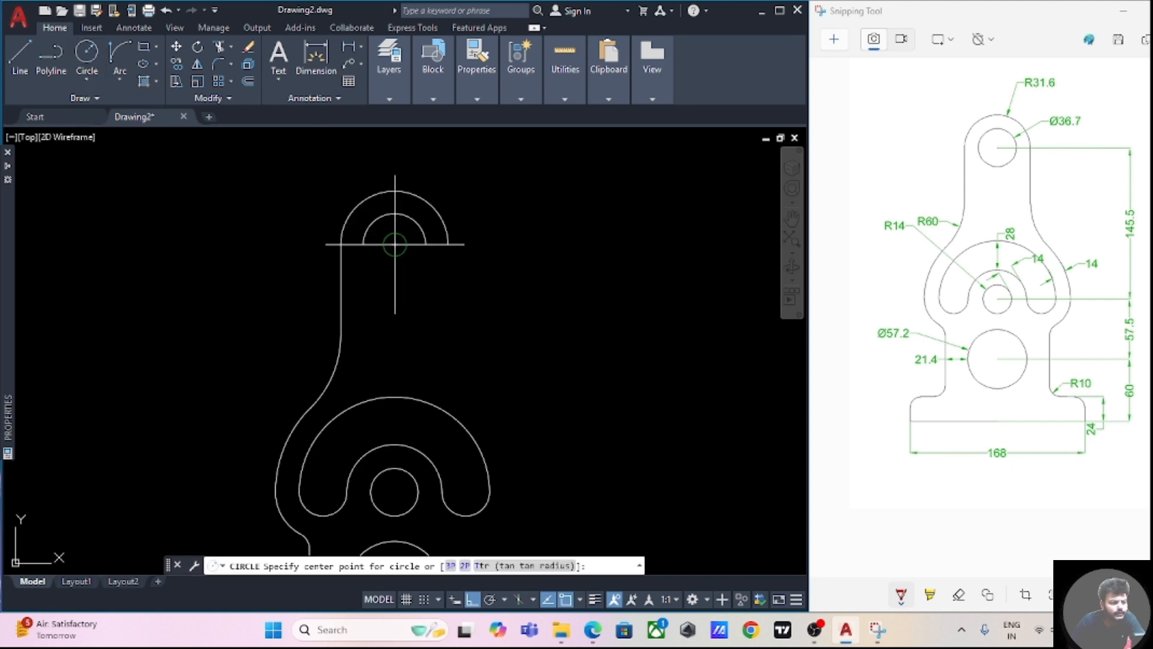
pyautogui.click(395, 245)
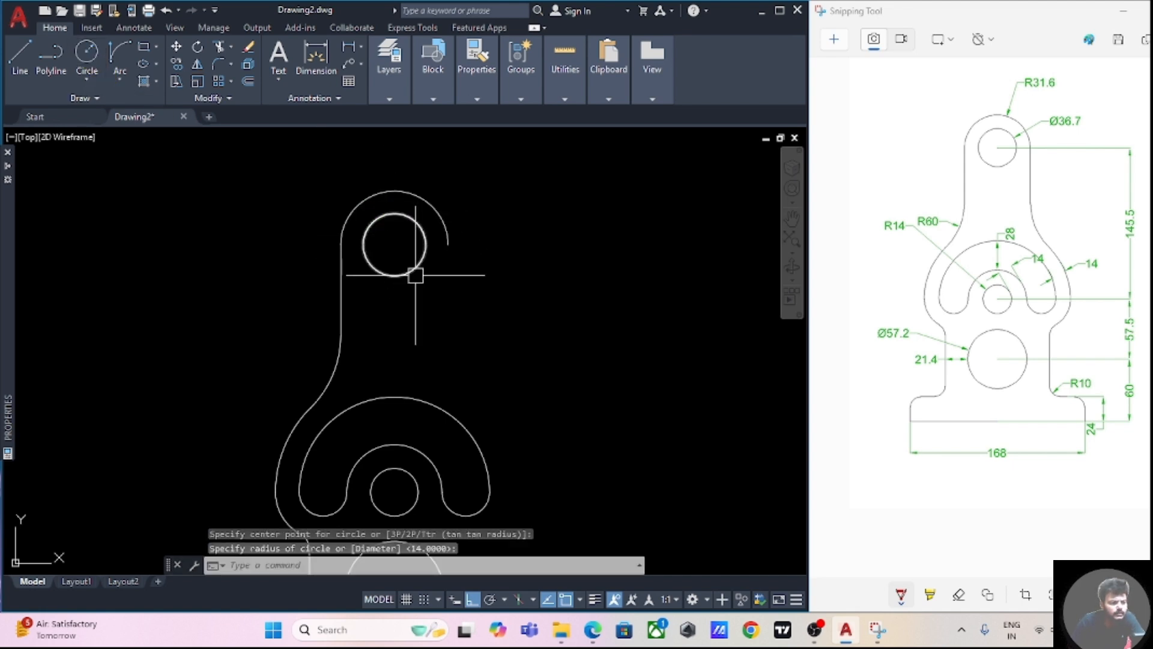
pyautogui.press('Escape')
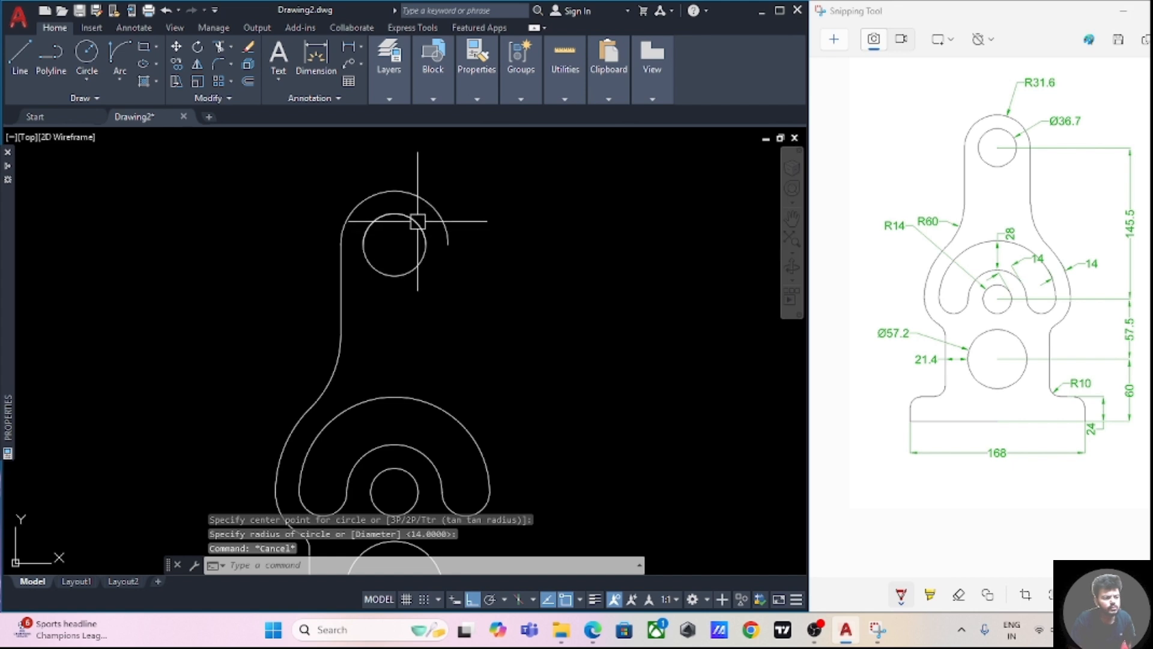
pyautogui.click(418, 221)
pyautogui.click(467, 299)
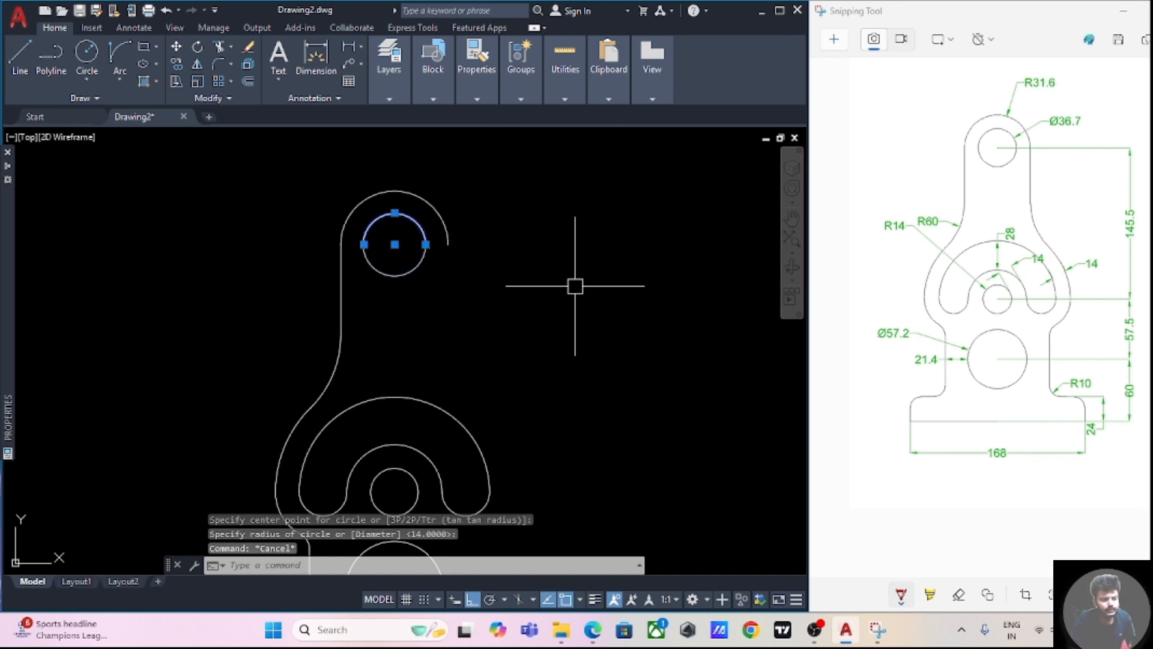
pyautogui.press('Delete')
pyautogui.scroll(-2, 451, 314)
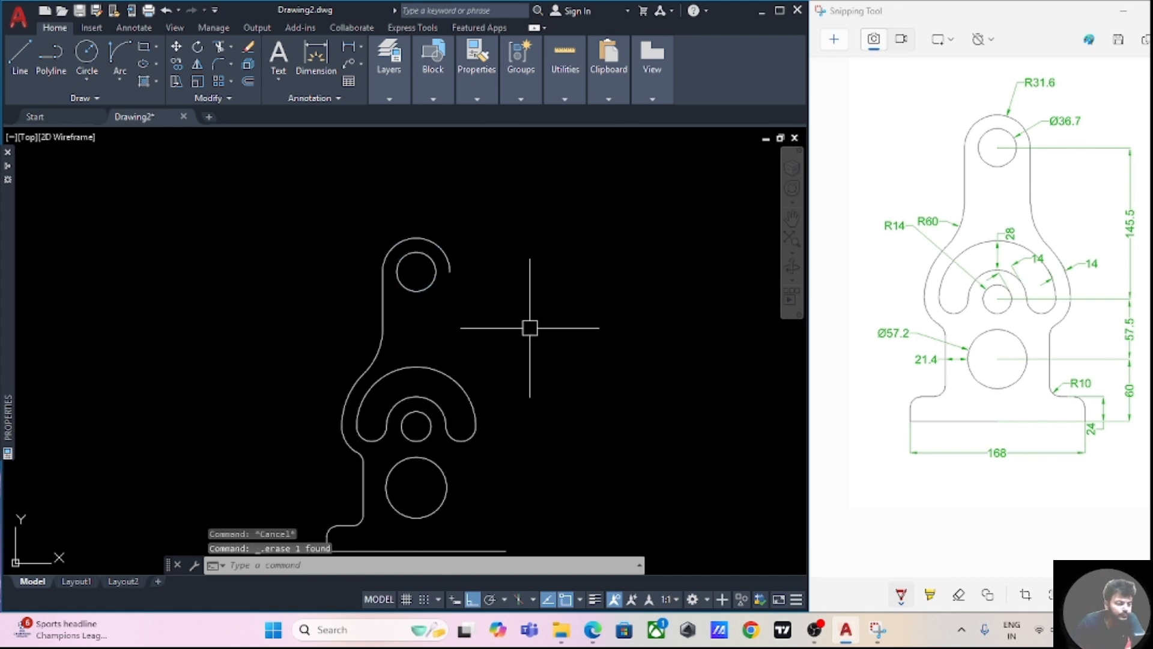
# - Mirror the left outer outline from the top arc down to the base about the vertical line through the two lower circles' centres, keeping the source objects
pyautogui.moveTo(528, 327); pyautogui.dragTo(553, 270, button='middle')
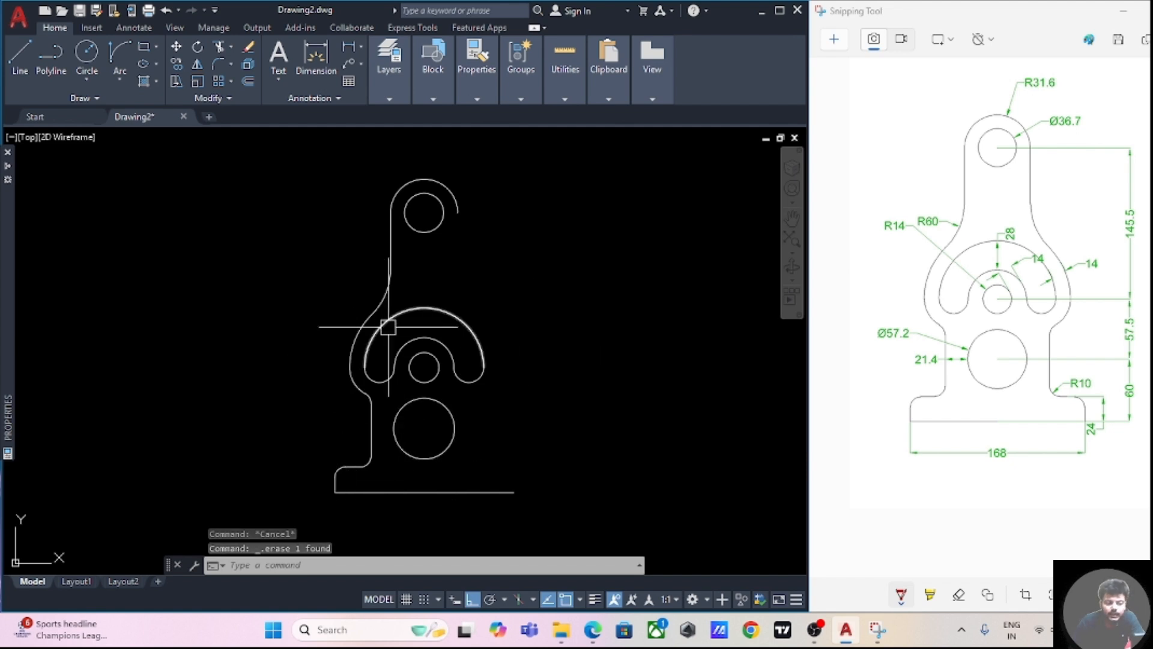
pyautogui.moveTo(554, 287); pyautogui.dragTo(551, 307, button='middle')
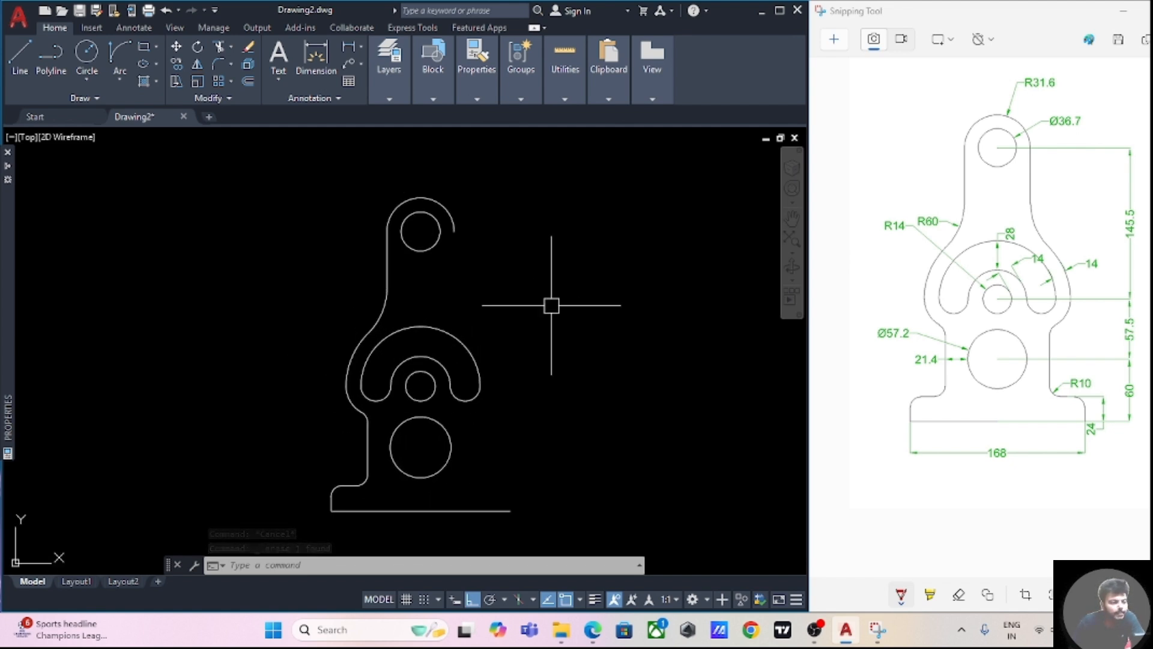
pyautogui.write('mi')
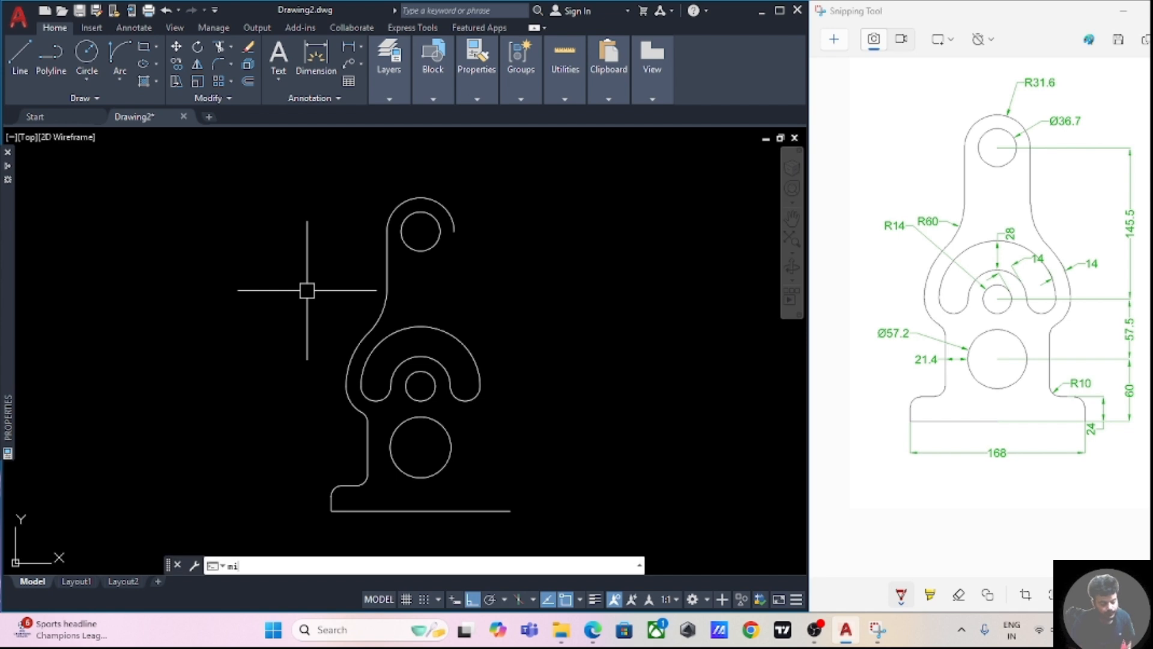
pyautogui.press('Return')
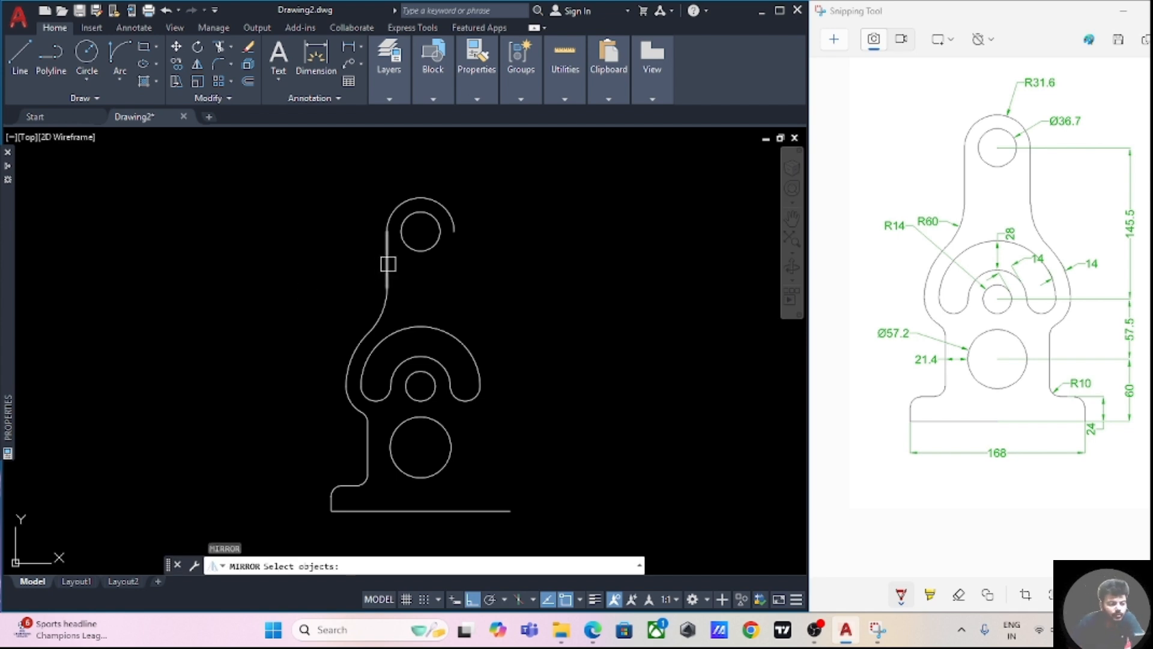
pyautogui.click(388, 264)
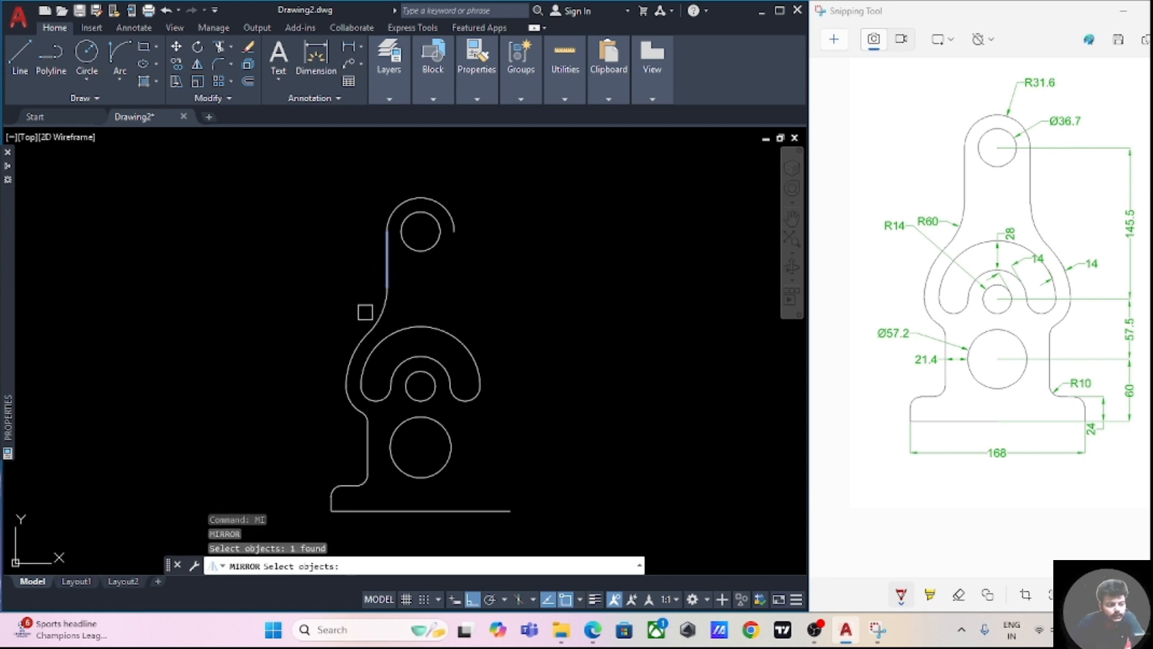
pyautogui.click(379, 312)
pyautogui.click(356, 355)
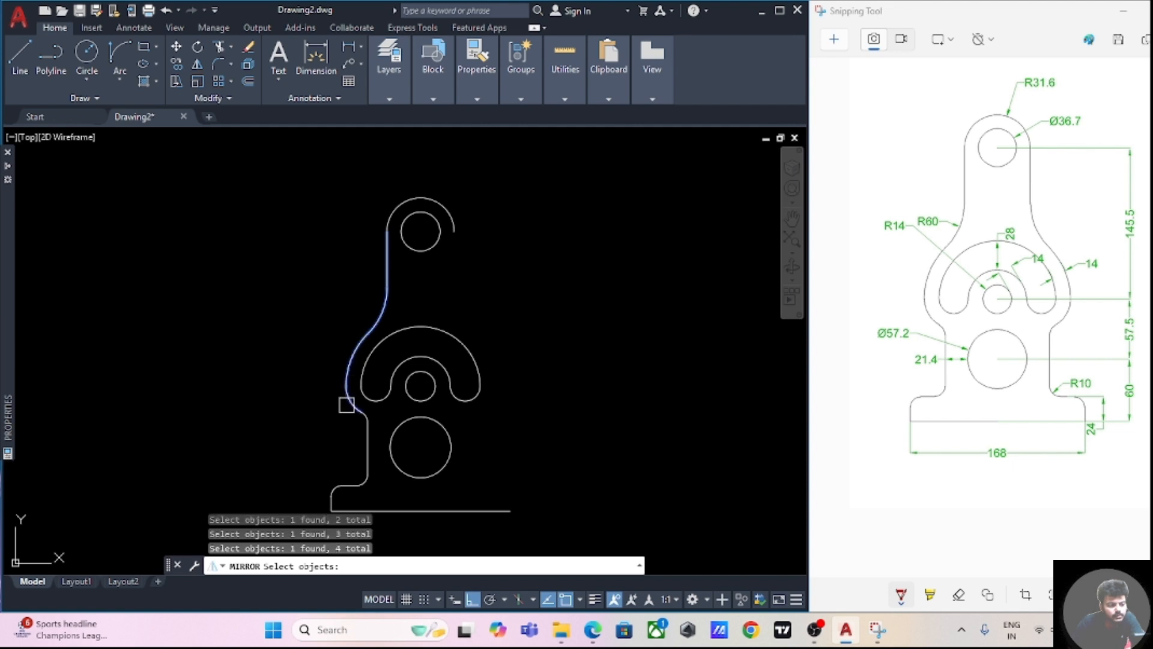
pyautogui.scroll(4, 362, 415)
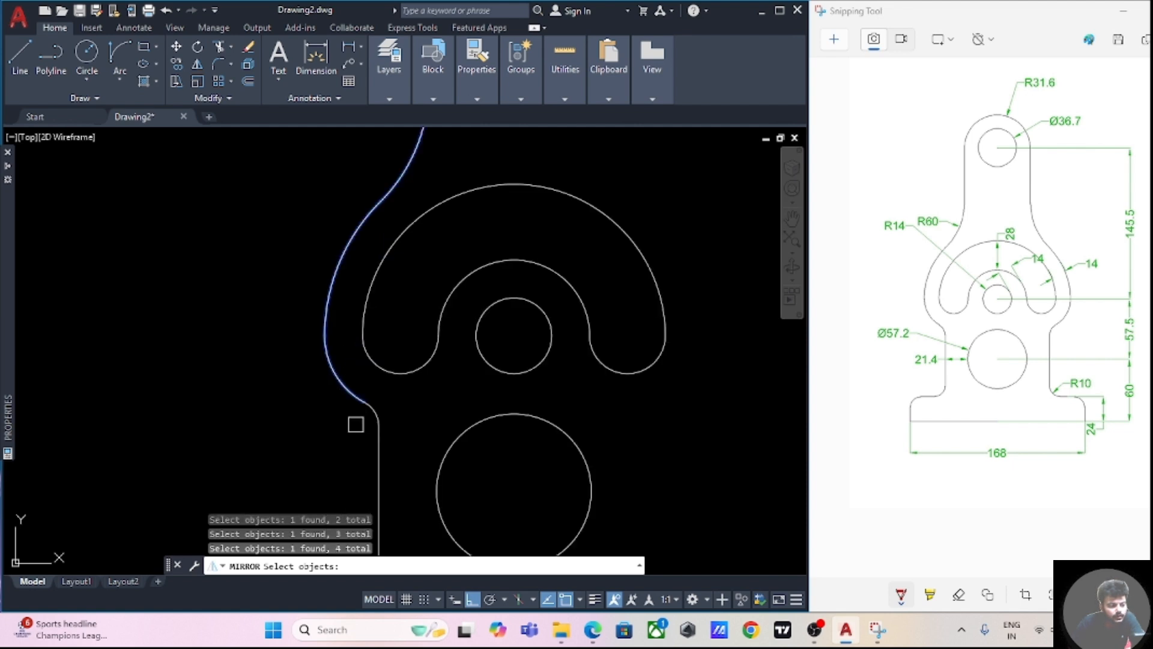
pyautogui.click(379, 442)
pyautogui.scroll(-3, 351, 448)
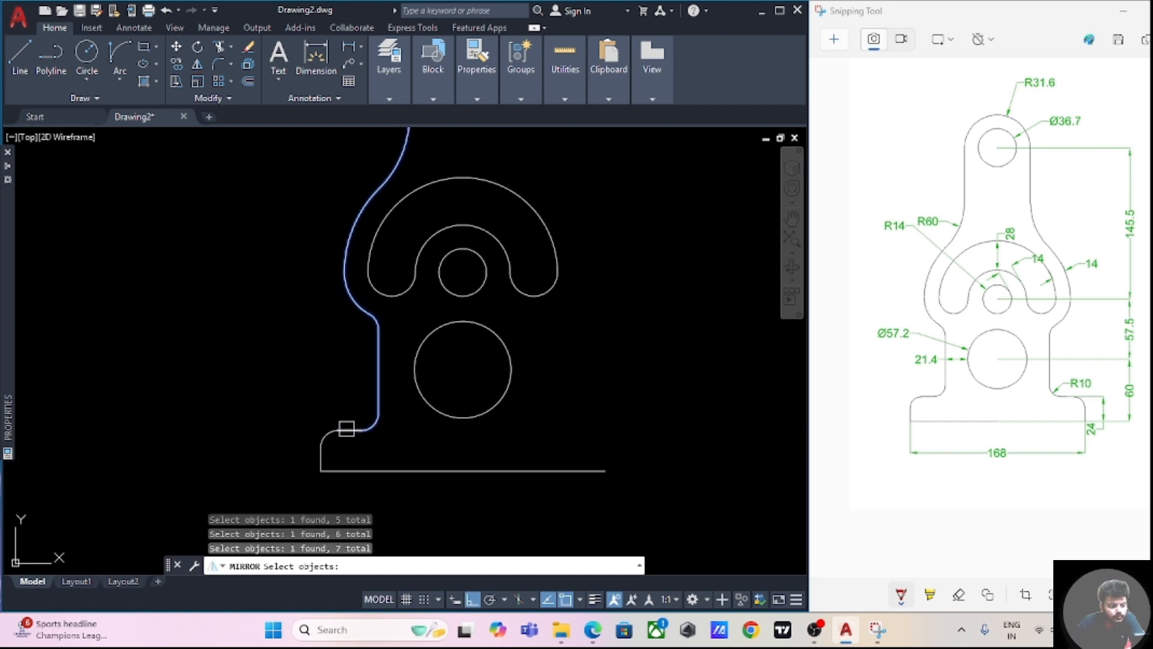
pyautogui.click(322, 456)
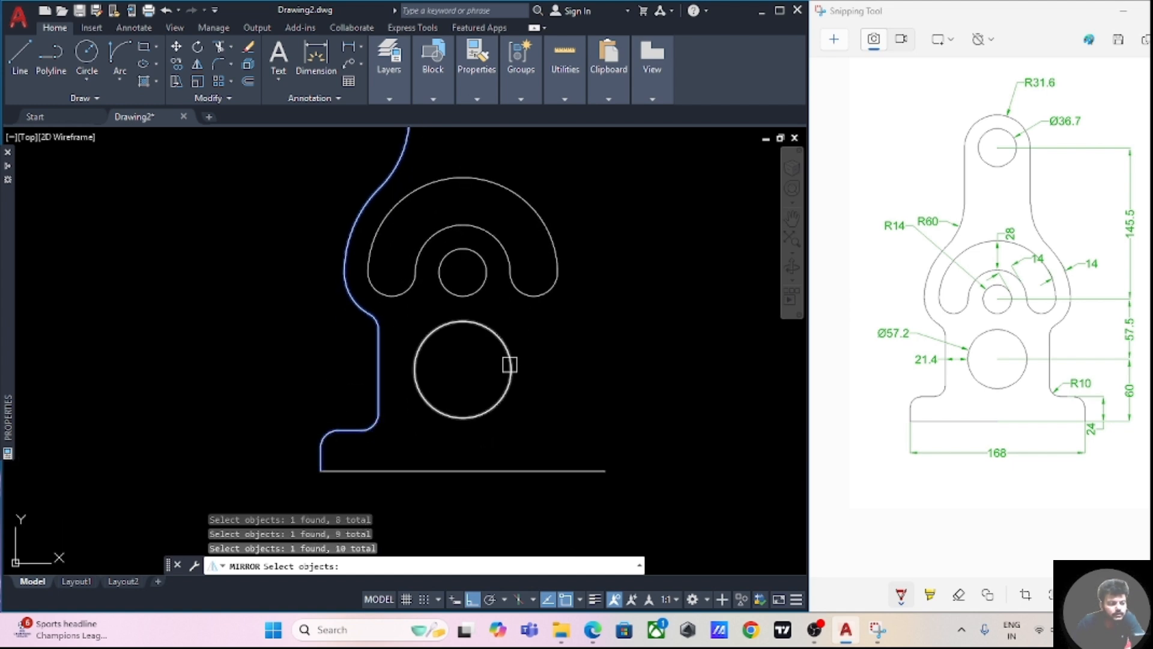
pyautogui.scroll(-2, 602, 290)
pyautogui.moveTo(626, 254); pyautogui.dragTo(613, 322, button='middle')
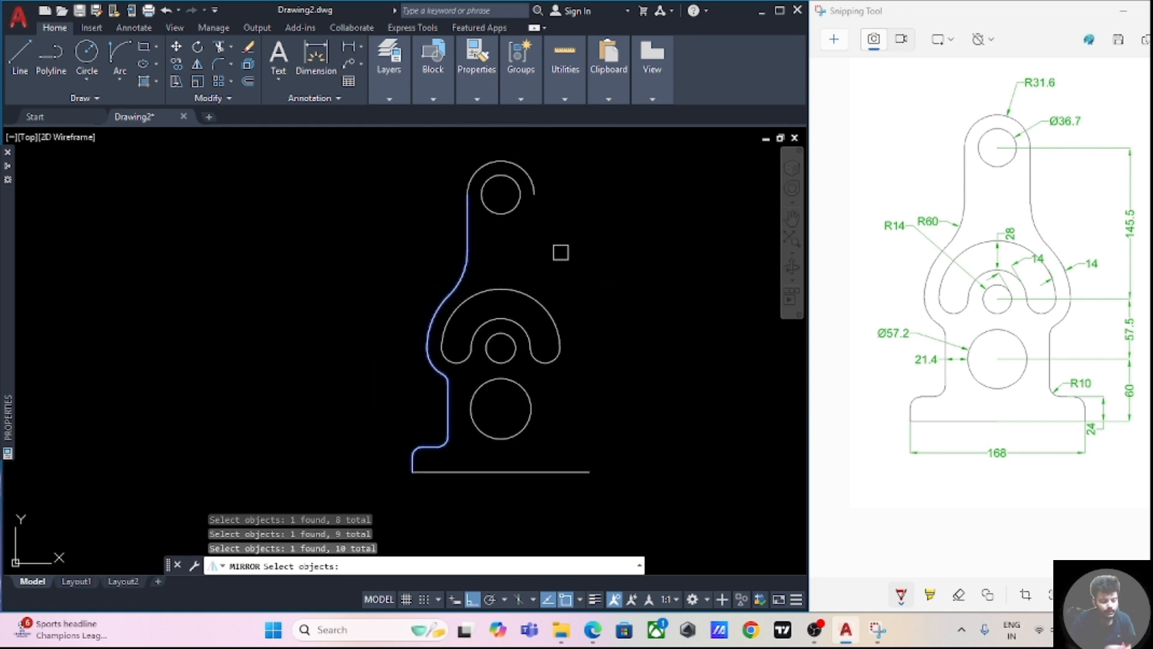
pyautogui.press('Return')
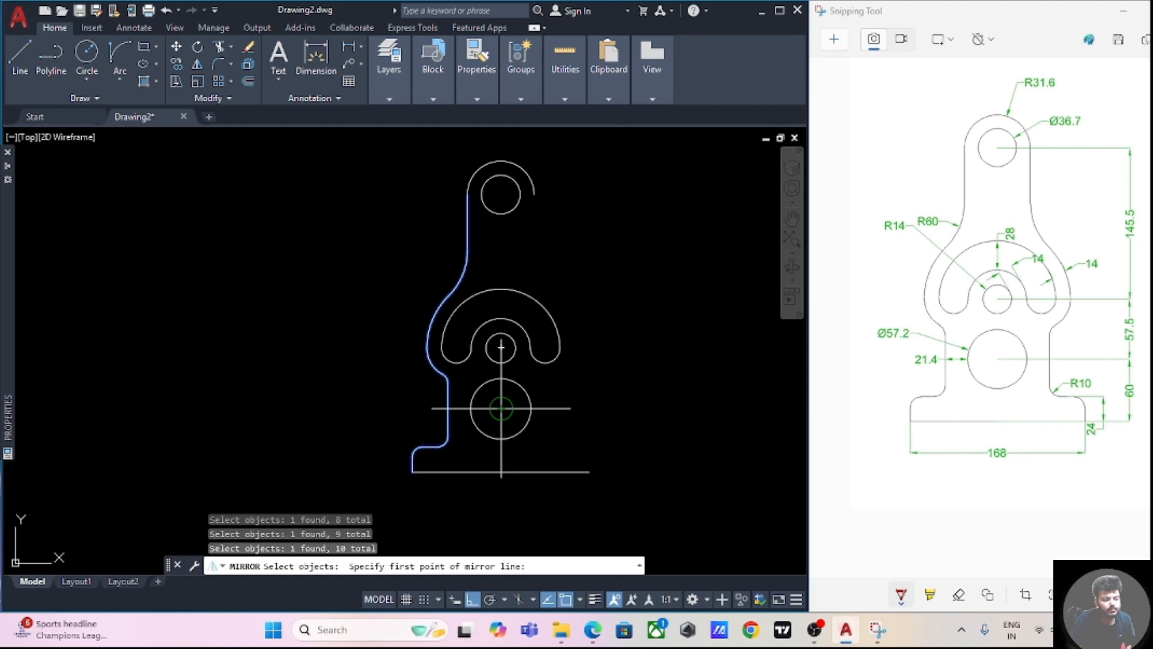
pyautogui.click(501, 409)
pyautogui.click(500, 348)
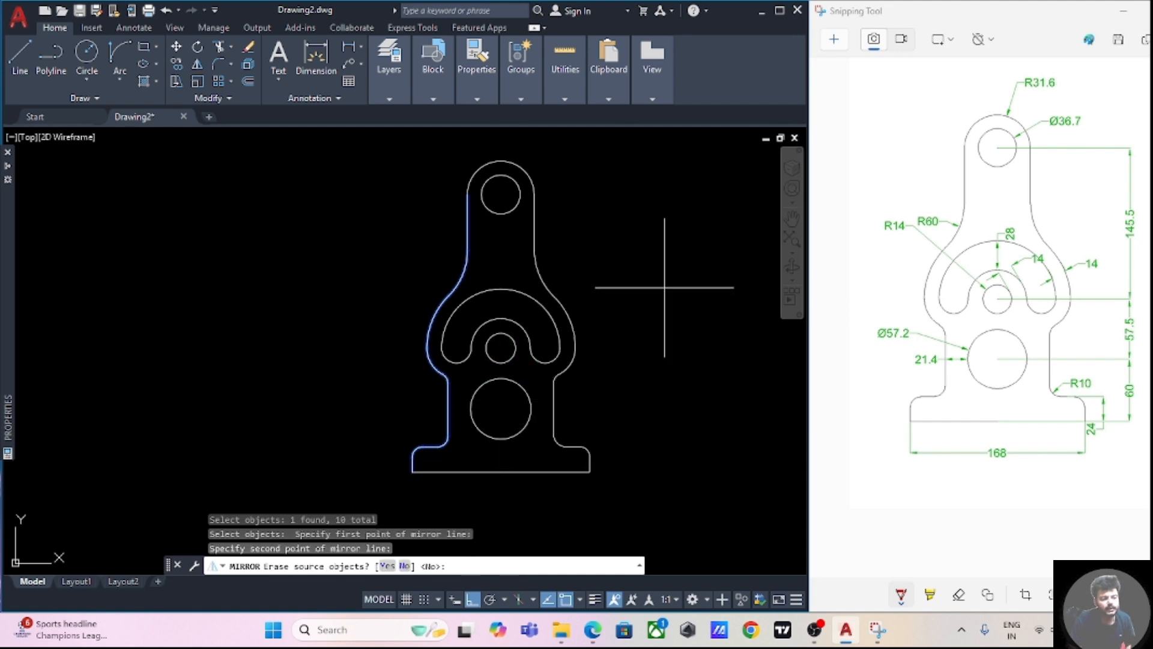
pyautogui.press('Return')
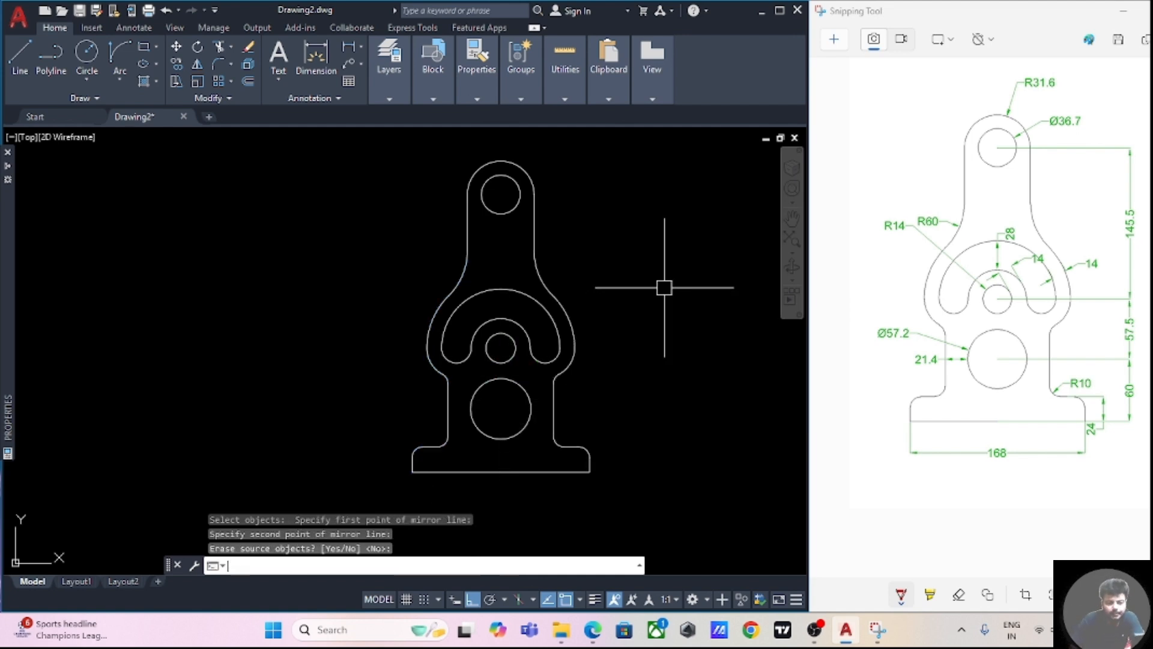
pyautogui.moveTo(670, 304)
pyautogui.mouseDown(button='middle')
pyautogui.moveTo(664, 324)
pyautogui.moveTo(632, 324)
pyautogui.mouseUp(button='middle')
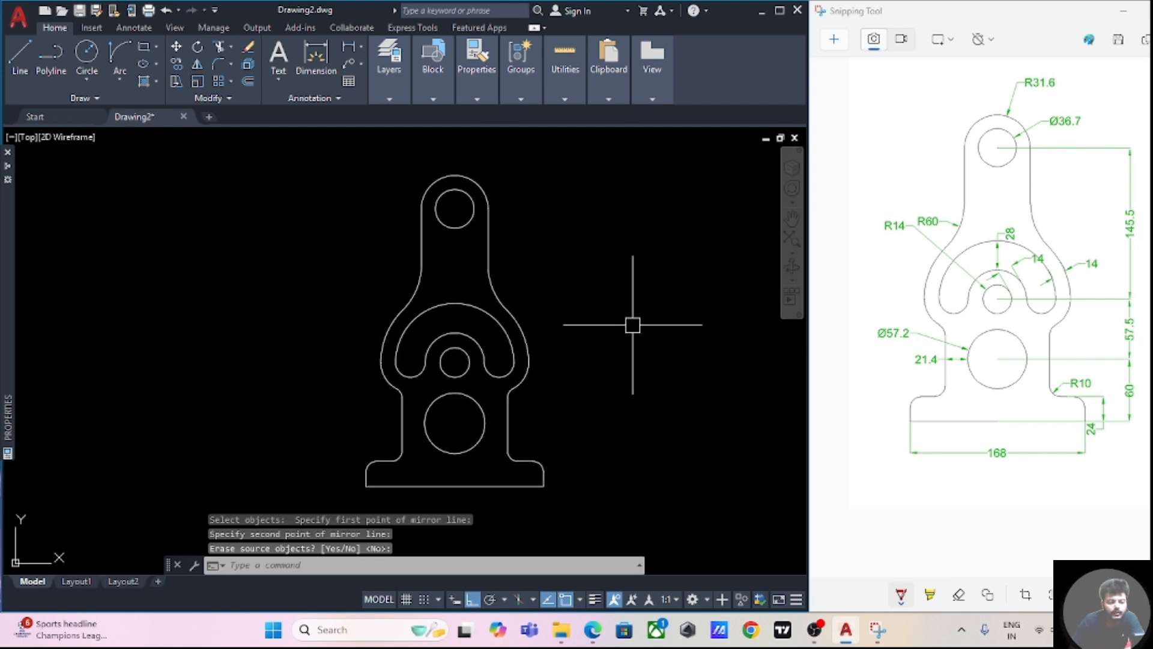